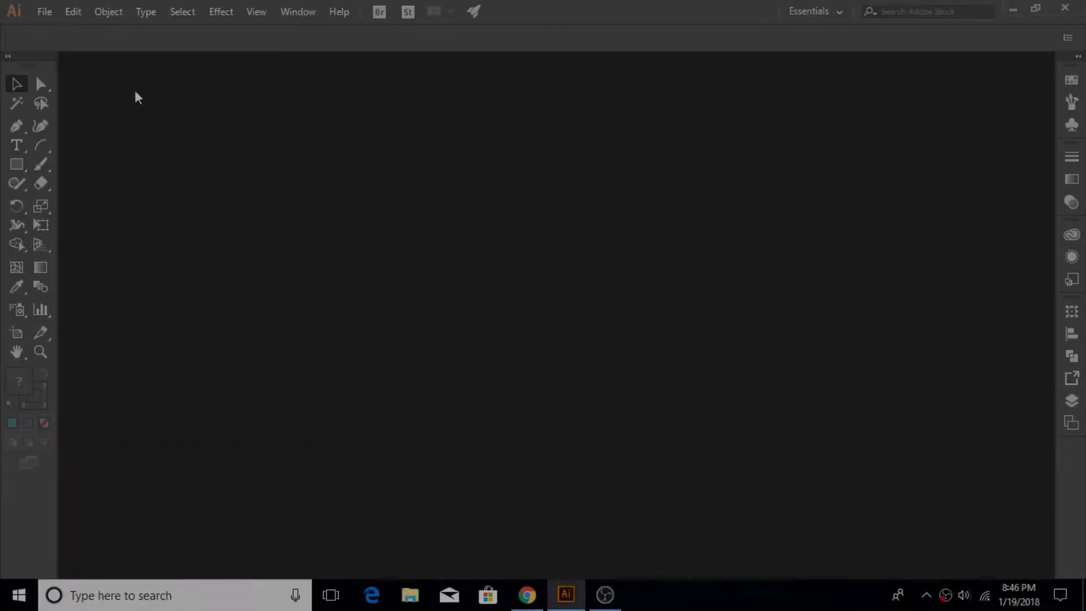
Step: Open the New Document dialog with a 1280 × 720 pt RGB preset
left_click(45, 11)
left_click(60, 31)
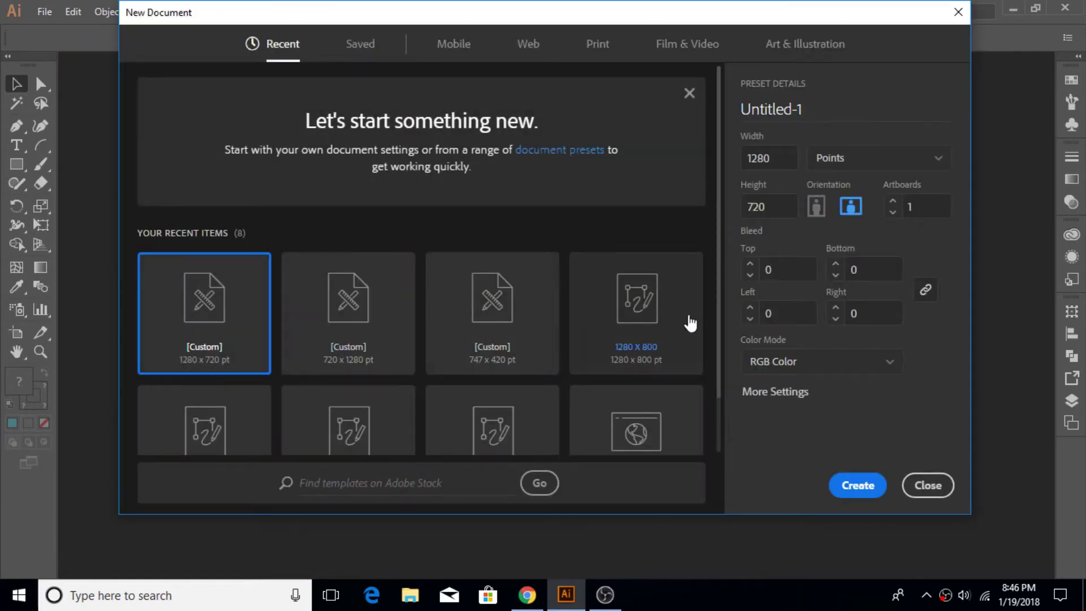
Step: Create the 1280 × 720 document and place a 3-sided polygon at the artboard centre
left_click(845, 488)
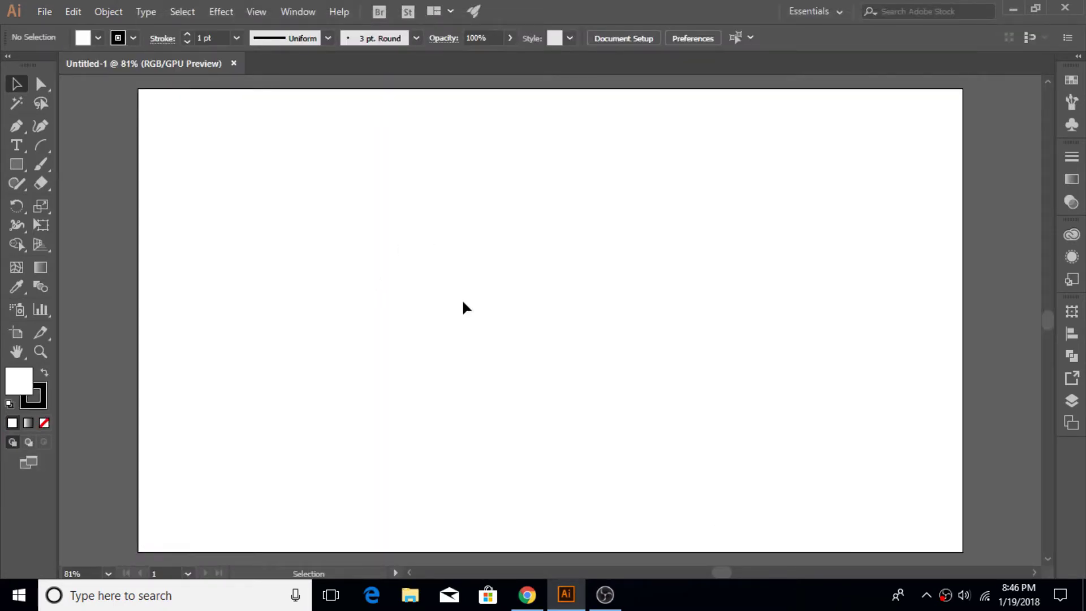
left_click_drag(11, 164, 95, 226)
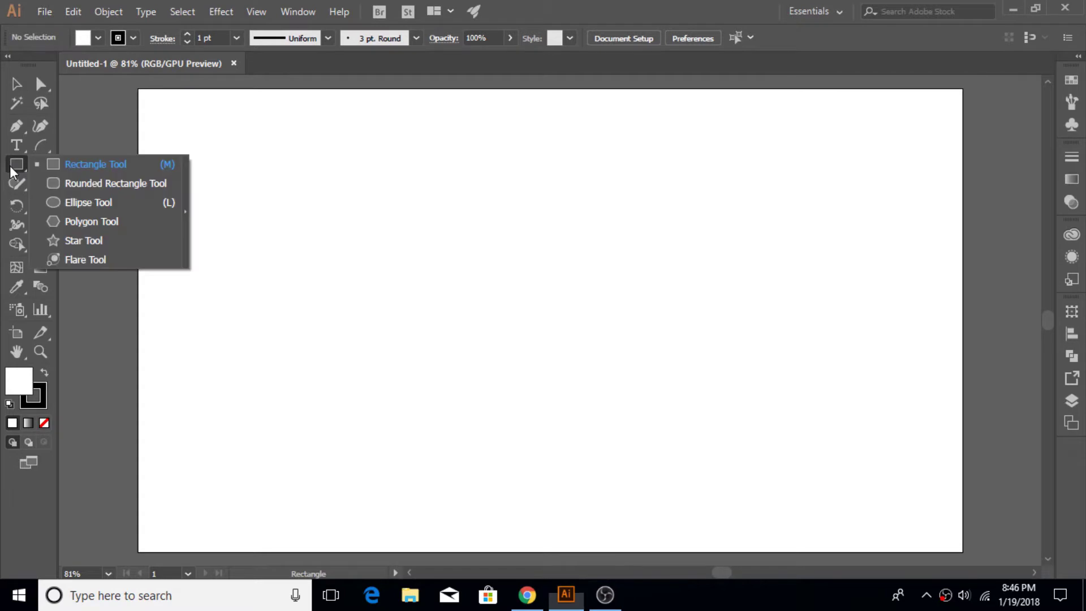
left_click(94, 221)
left_click(548, 320)
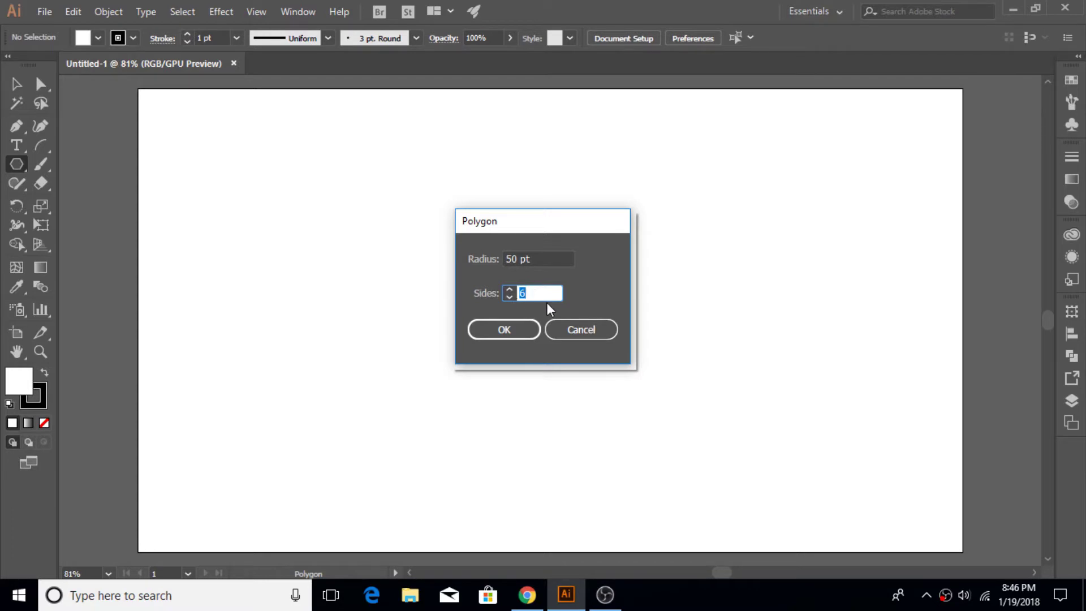
type("3")
left_click(514, 332)
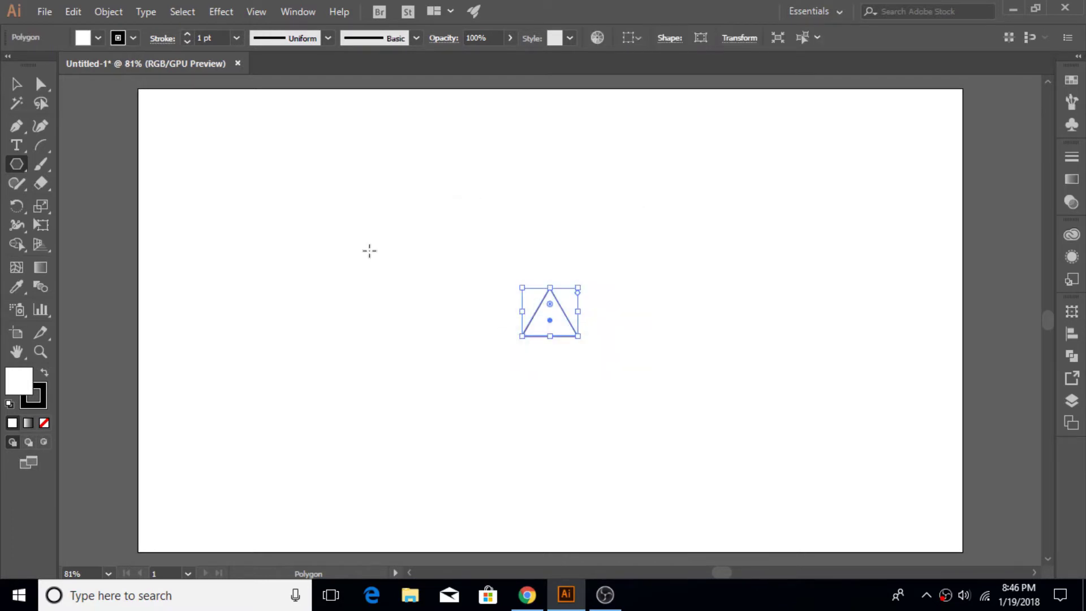
Step: Rotate the triangle to point right and enlarge it to roughly 400 points
left_click(16, 84)
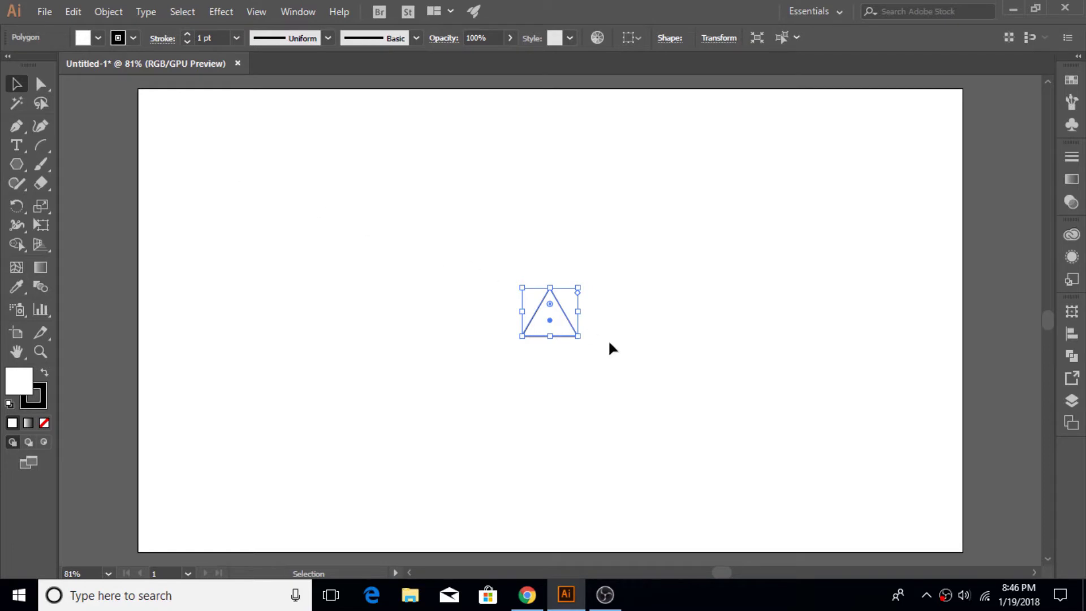
left_click_drag(583, 339, 547, 356)
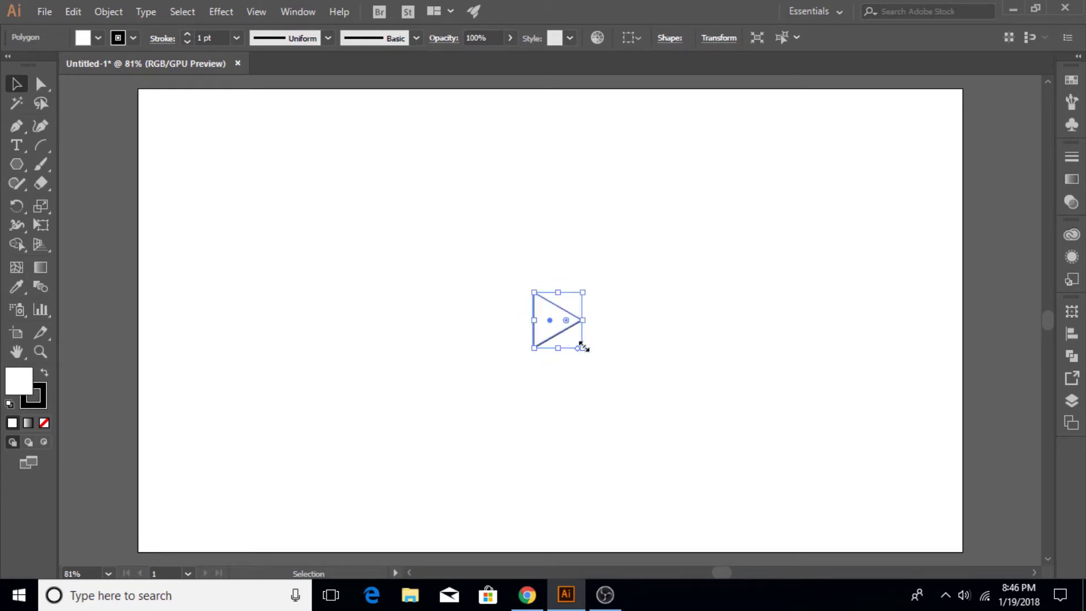
left_click_drag(582, 346, 764, 455)
left_click_drag(702, 322, 752, 336)
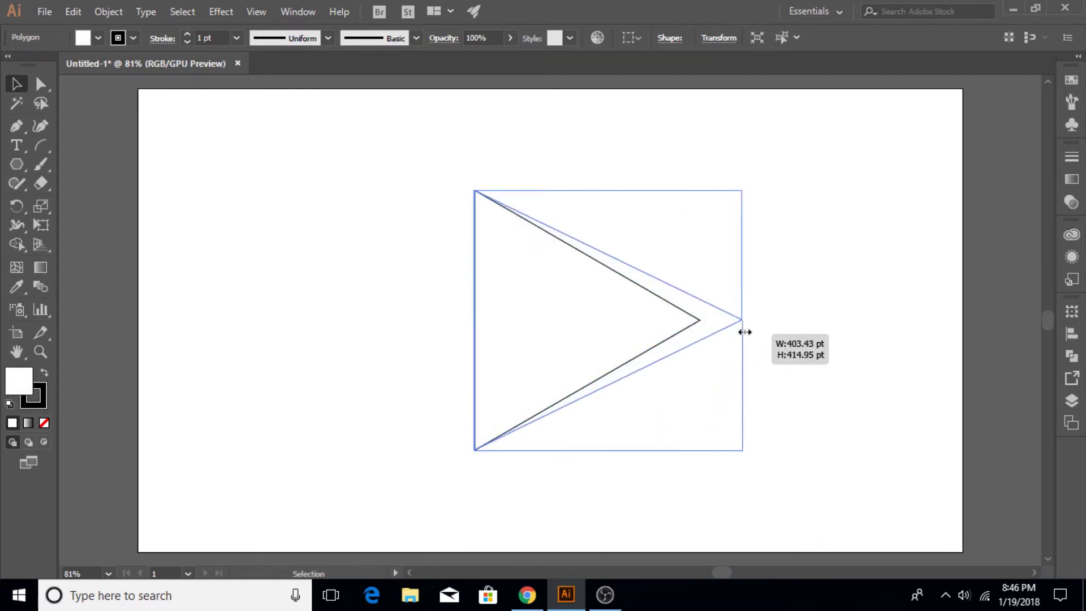
Step: Drag the triangle's live corner widgets inward to round all corners, widening it slightly rightward
left_click(354, 271)
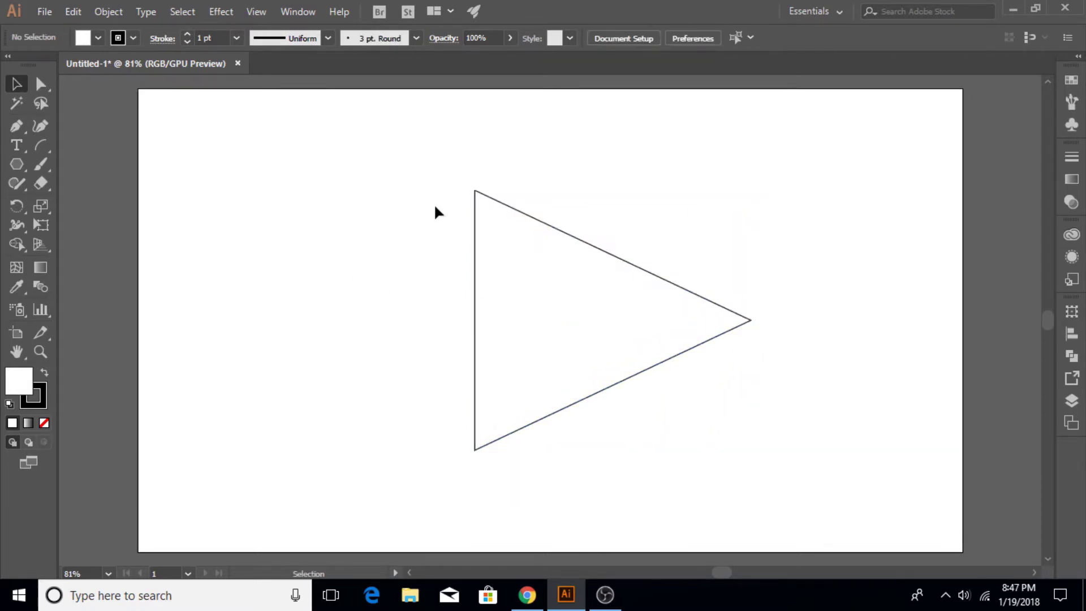
left_click_drag(451, 189, 683, 409)
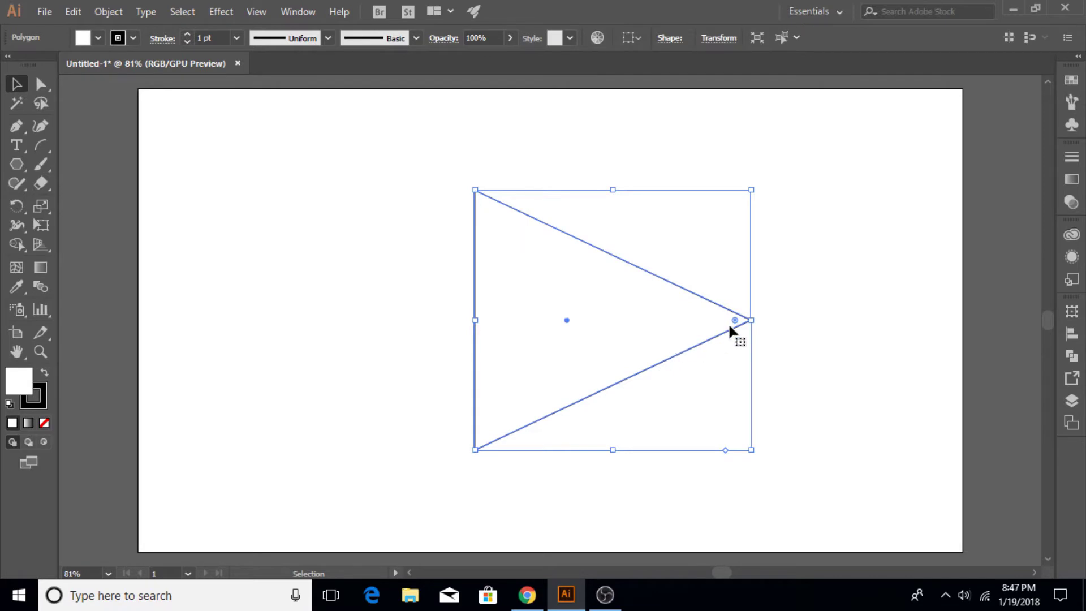
left_click_drag(729, 326, 645, 326)
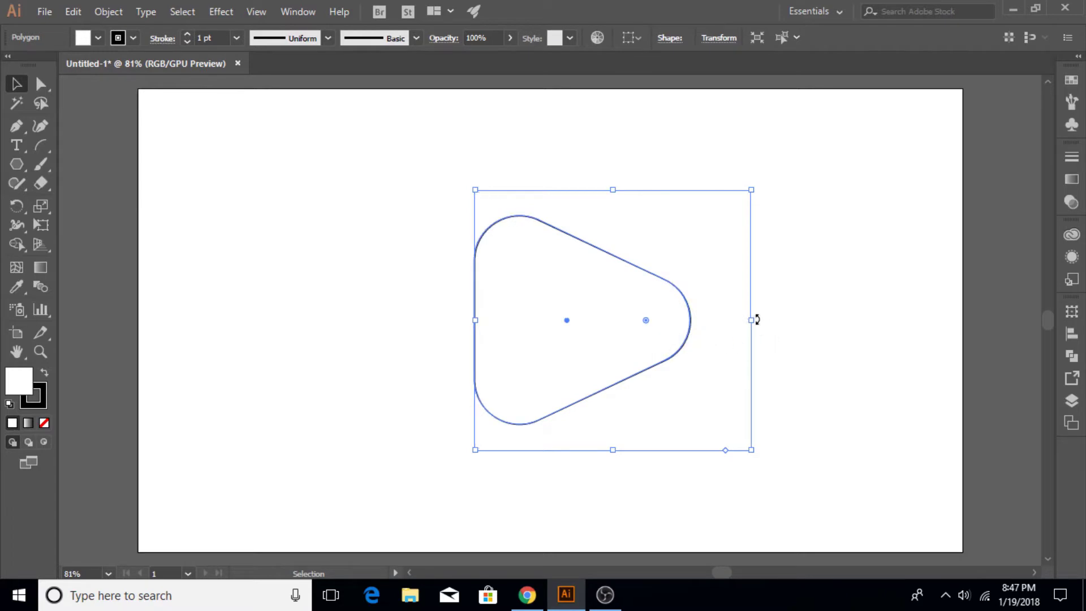
left_click_drag(757, 320, 773, 320)
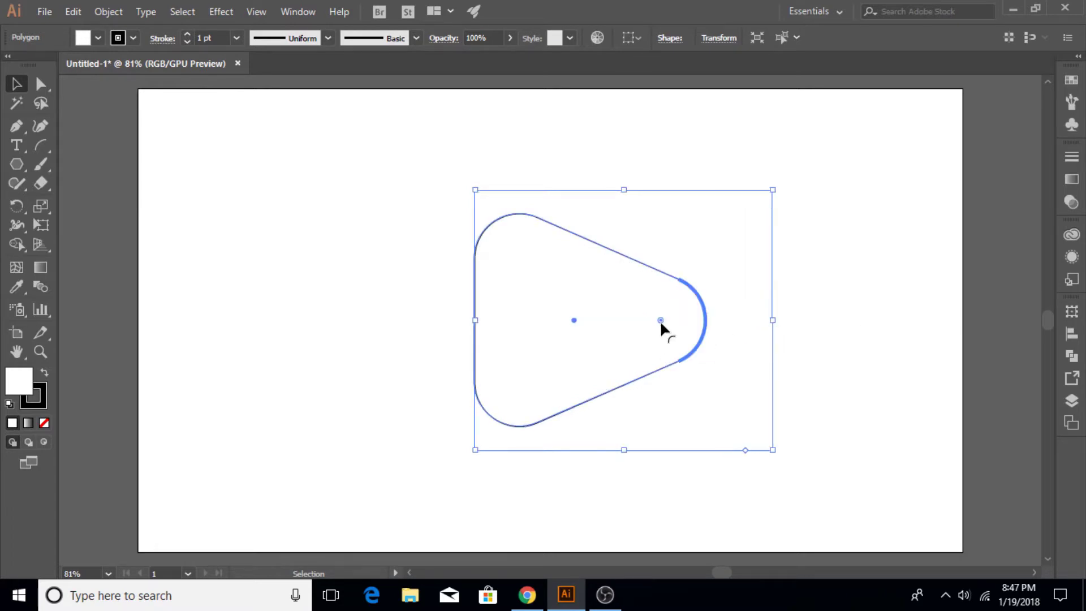
left_click_drag(660, 321, 646, 321)
left_click(828, 317)
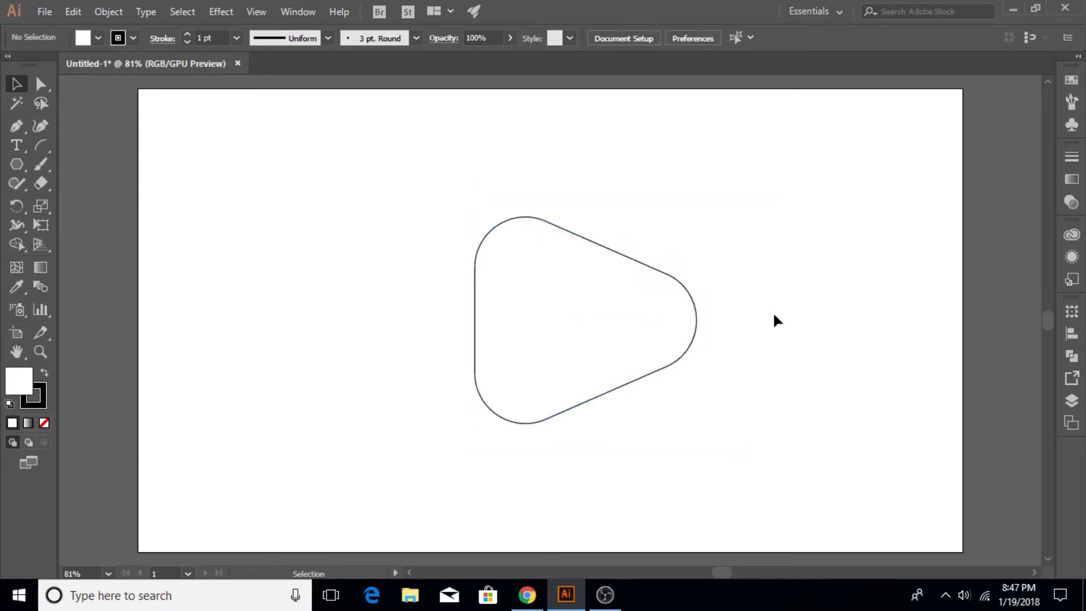
left_click(476, 321)
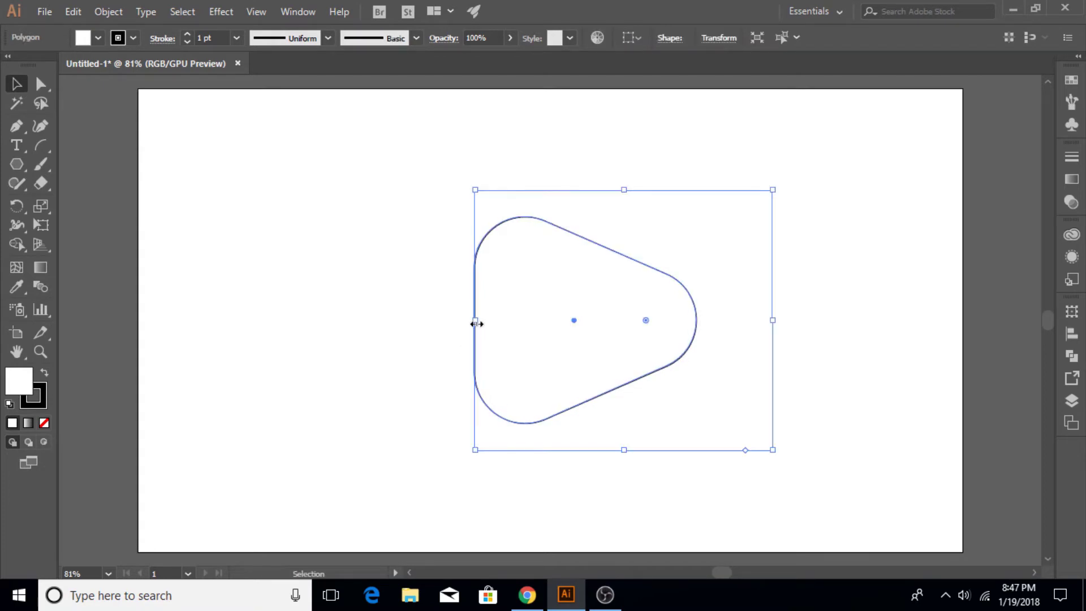
left_click(846, 302)
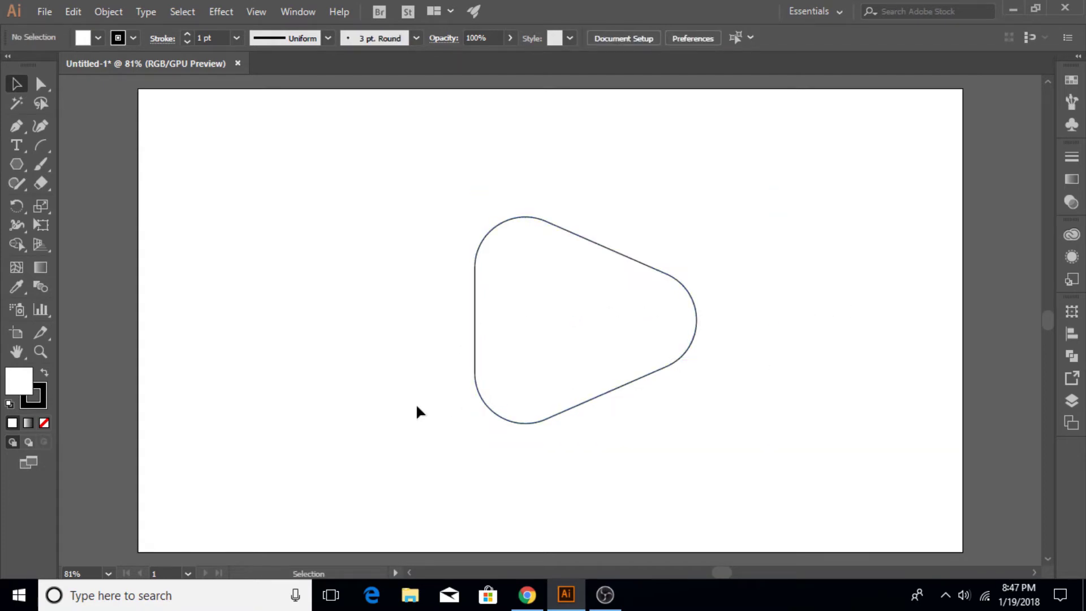
Step: Draw a rectangle covering the whole artboard and give it a gradient fill
left_click(16, 164)
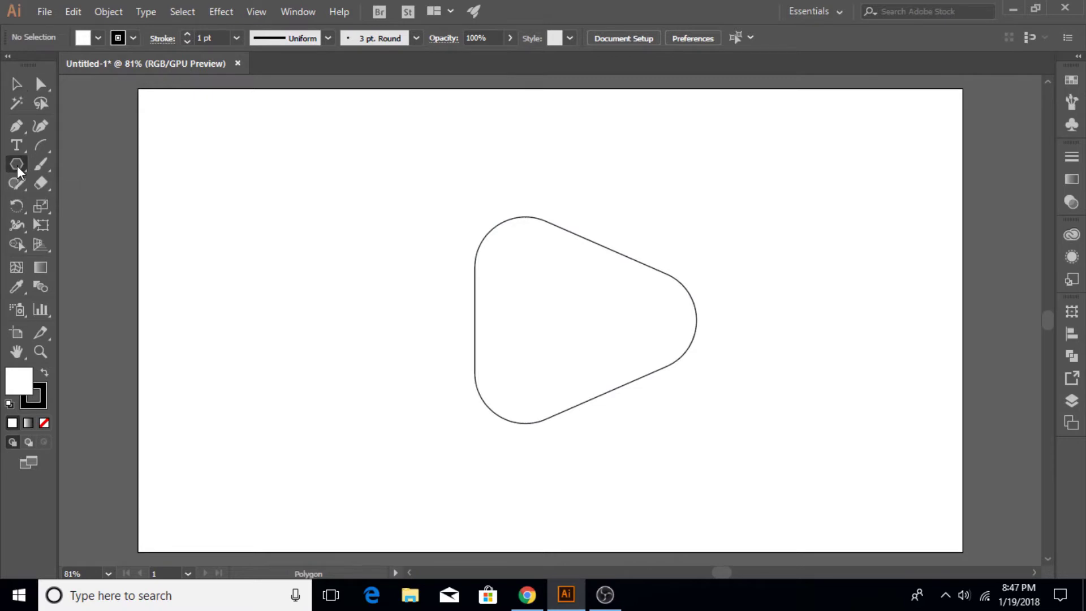
left_click(44, 165)
left_click_drag(139, 89, 964, 548)
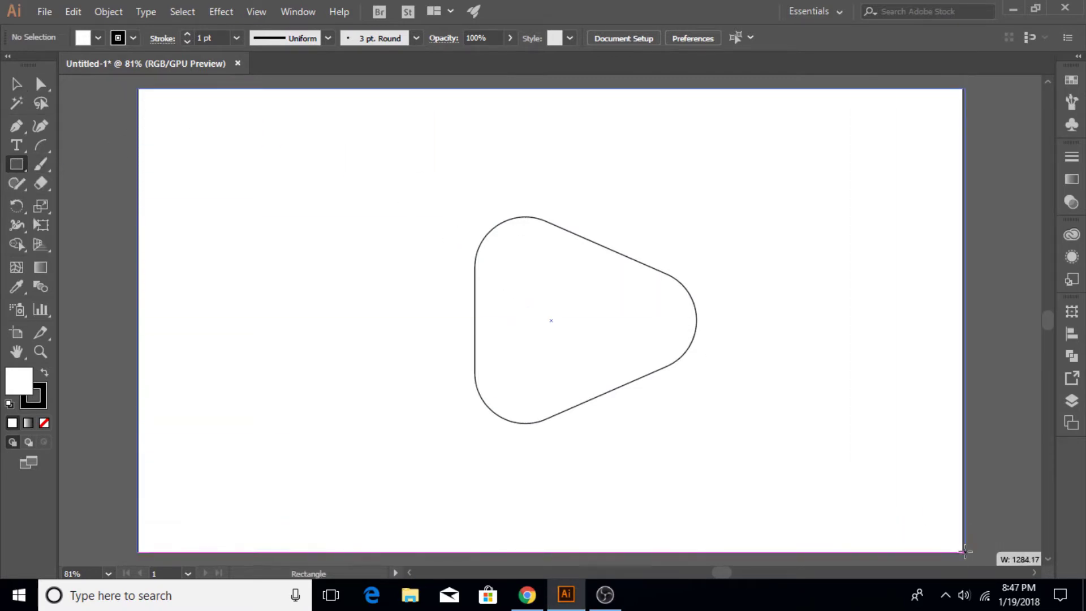
left_click_drag(964, 549, 962, 550)
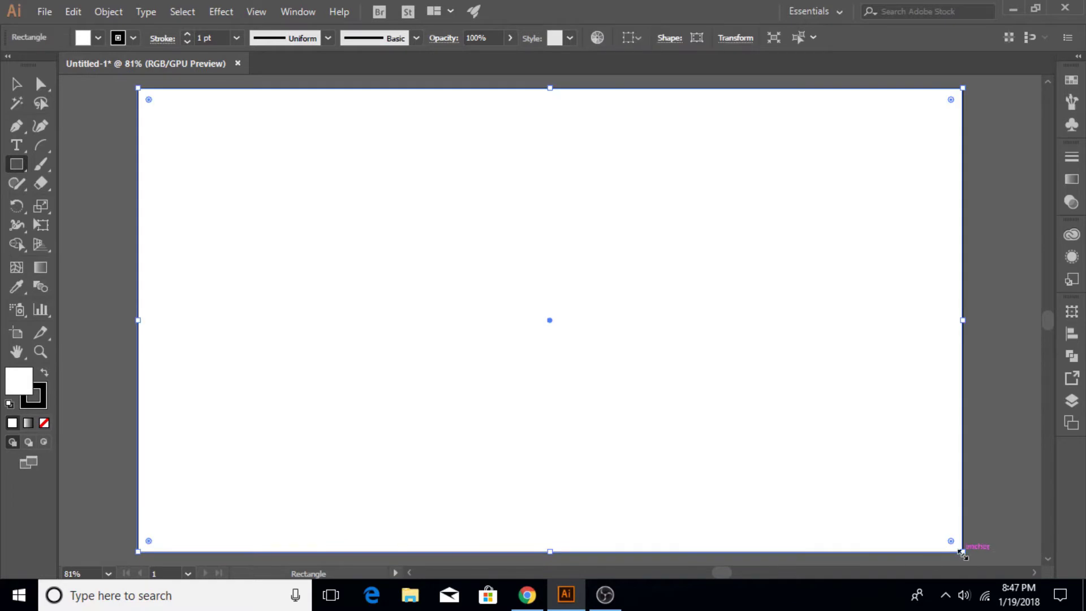
left_click(28, 423)
left_click(1023, 151)
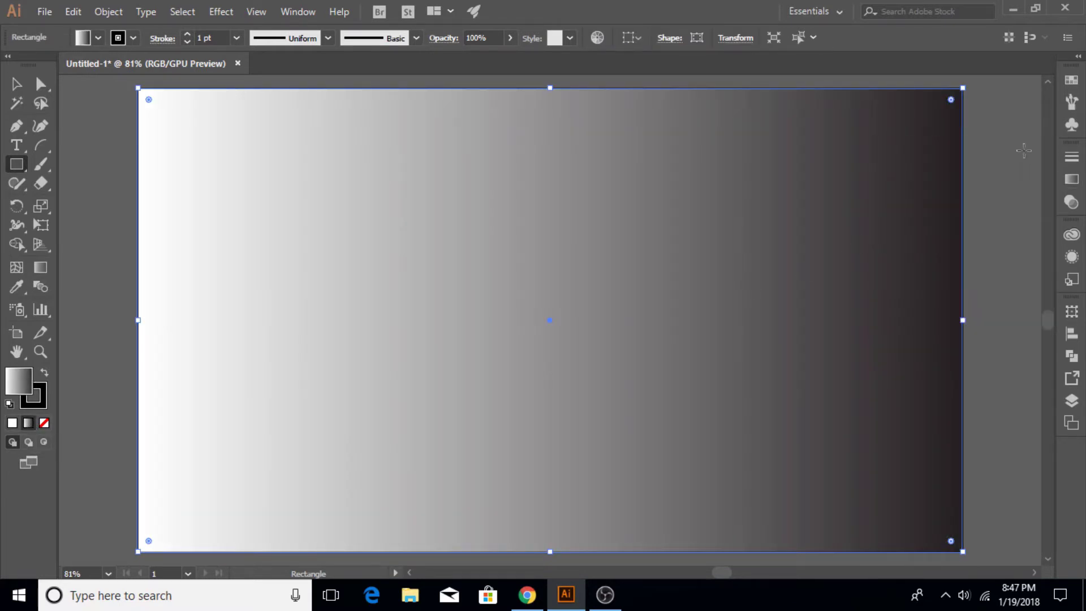
Step: Send the gradient rectangle to the back, behind the rounded triangle
key("v")
right_click(216, 250)
mouse_move(260, 498)
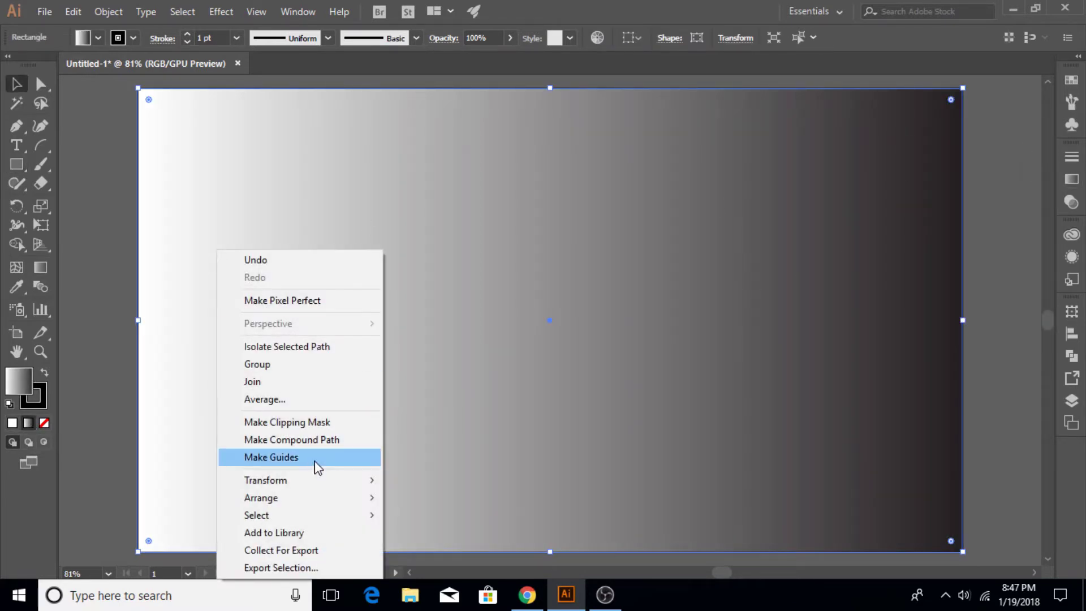
left_click(464, 551)
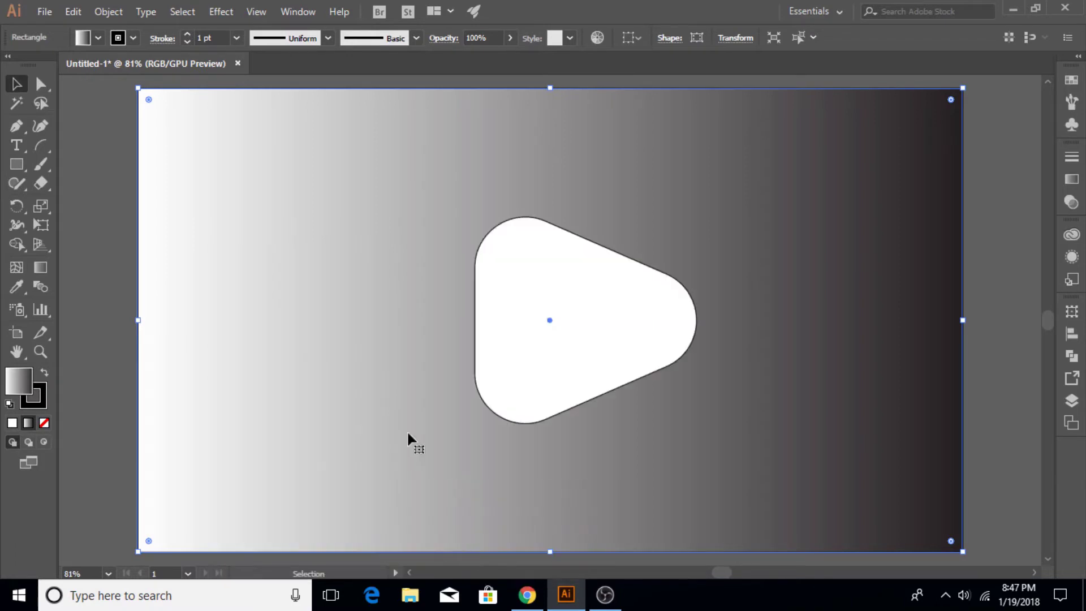
left_click(637, 351)
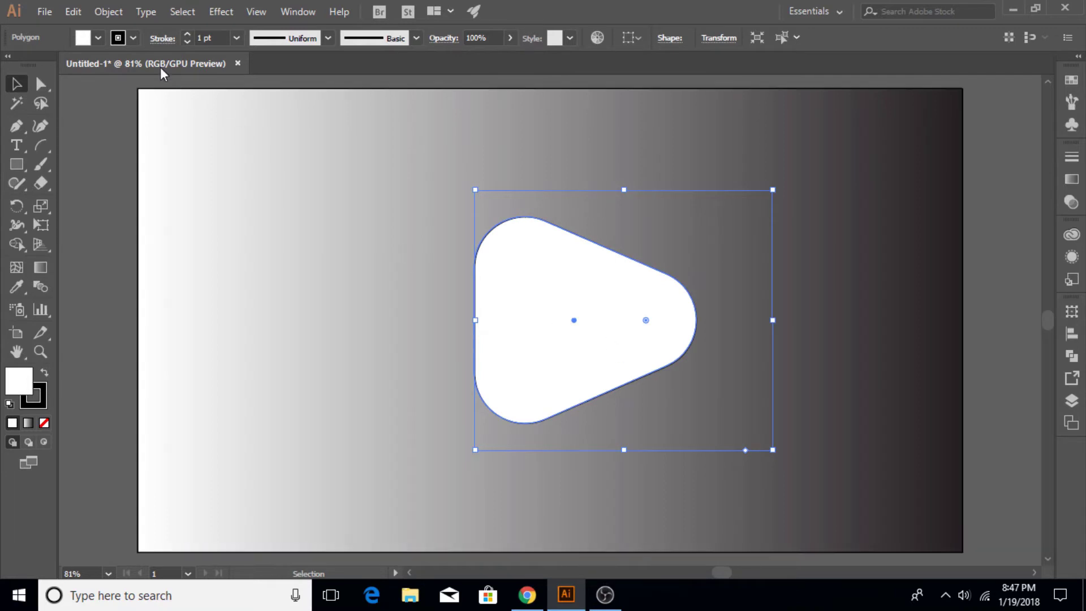
Step: Paste a copy of the rounded triangle in front, shrink it and move it inside the original
left_click(72, 11)
left_click(97, 88)
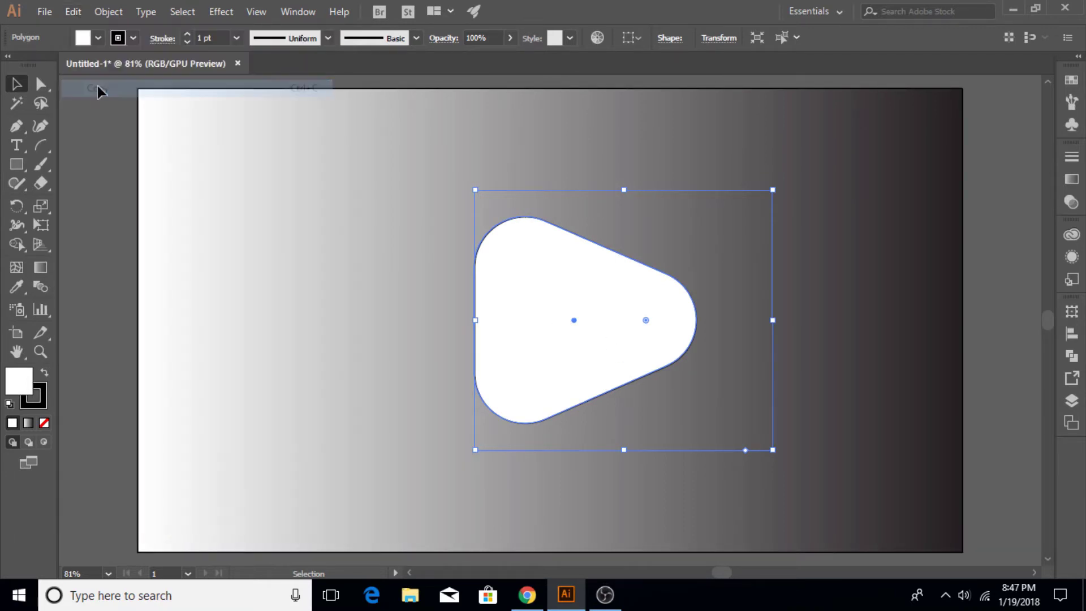
left_click(73, 12)
left_click(113, 124)
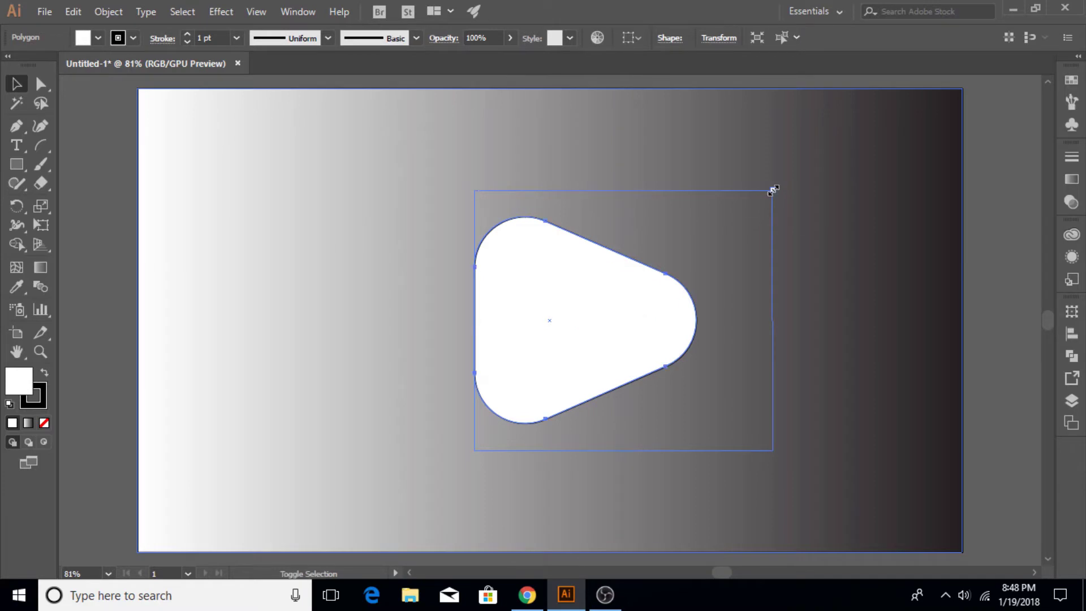
left_click_drag(773, 190, 738, 216)
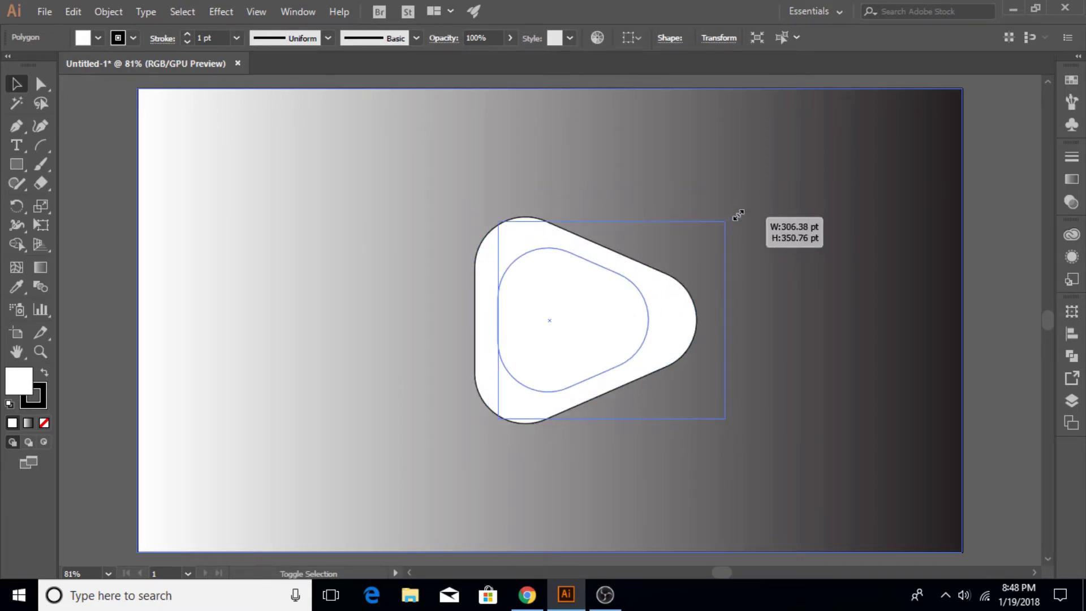
left_click_drag(616, 302, 600, 321)
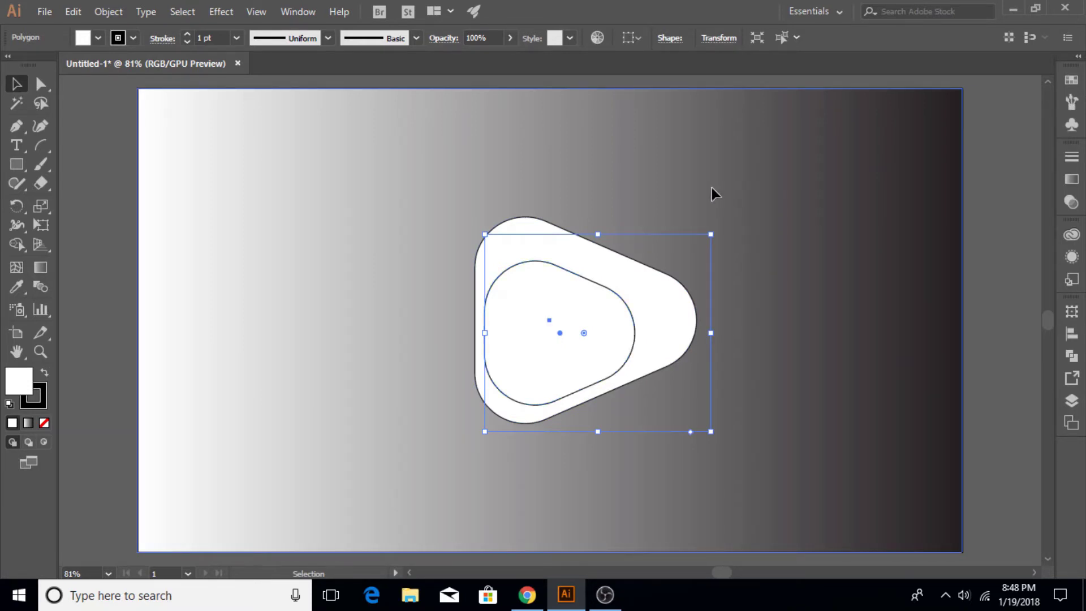
Step: Undo the accidental background move and select both nested triangles
left_click_drag(712, 188, 607, 379)
key("ctrl+z")
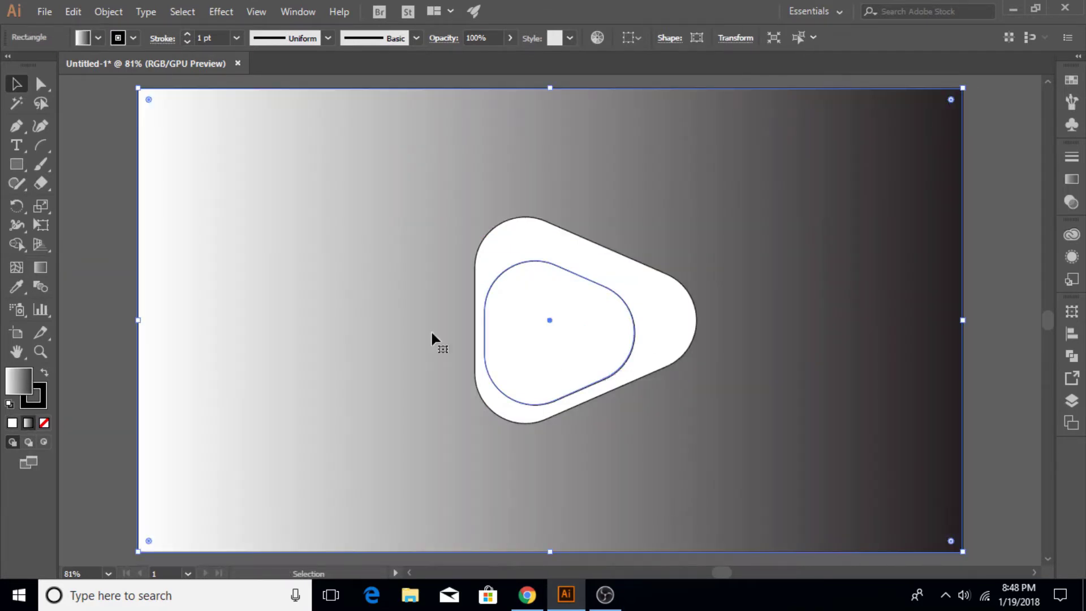
key("ctrl+shift+a")
left_click_drag(627, 204, 575, 409)
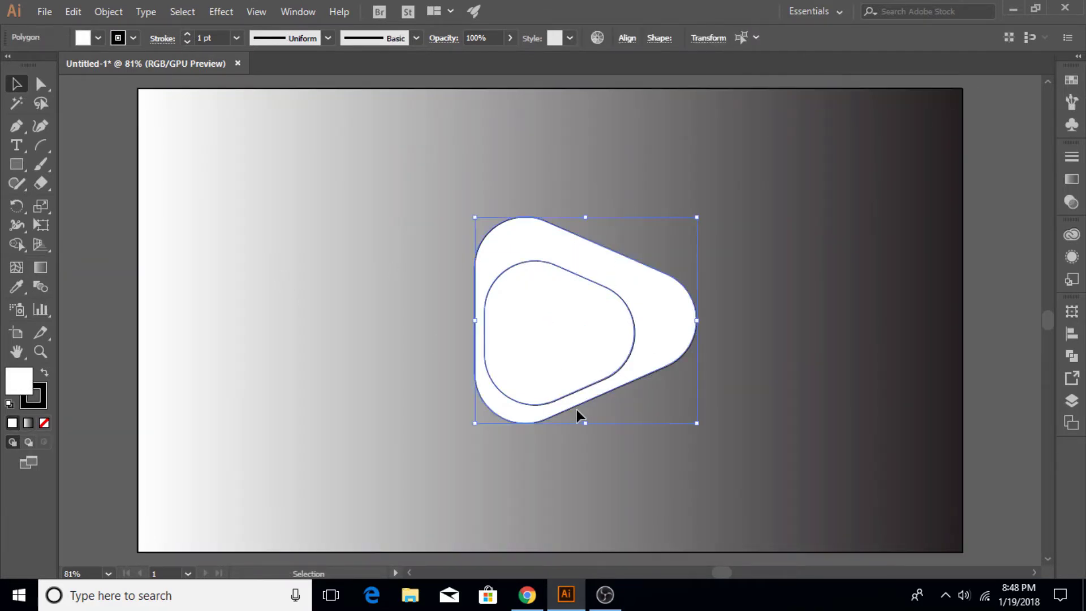
Step: Copy the two nested triangles and paste the copy in back
left_click(1071, 356)
left_click(722, 243)
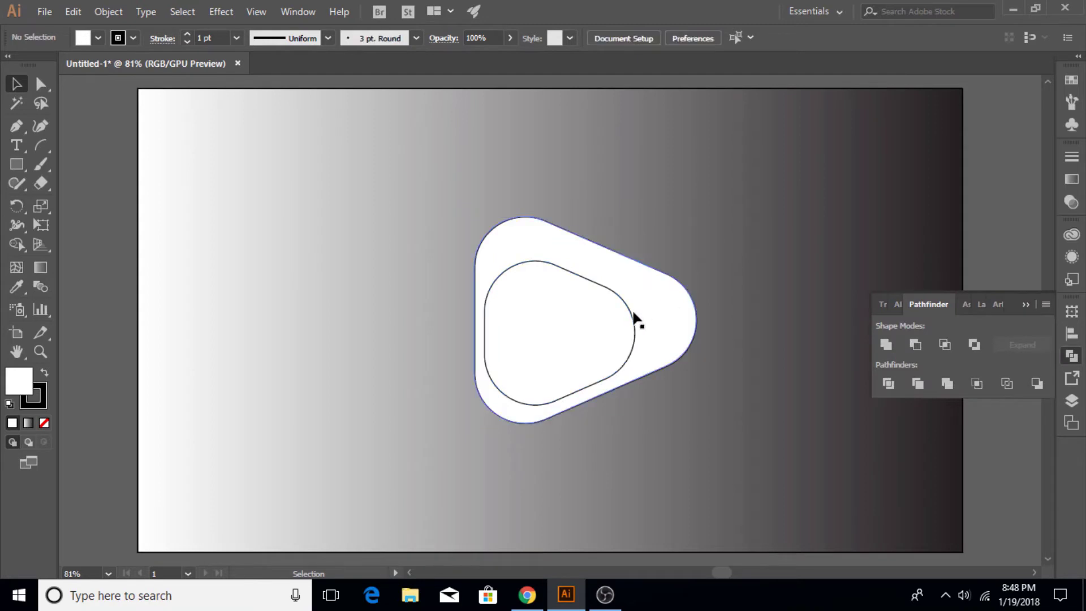
left_click(572, 395)
left_click(76, 11)
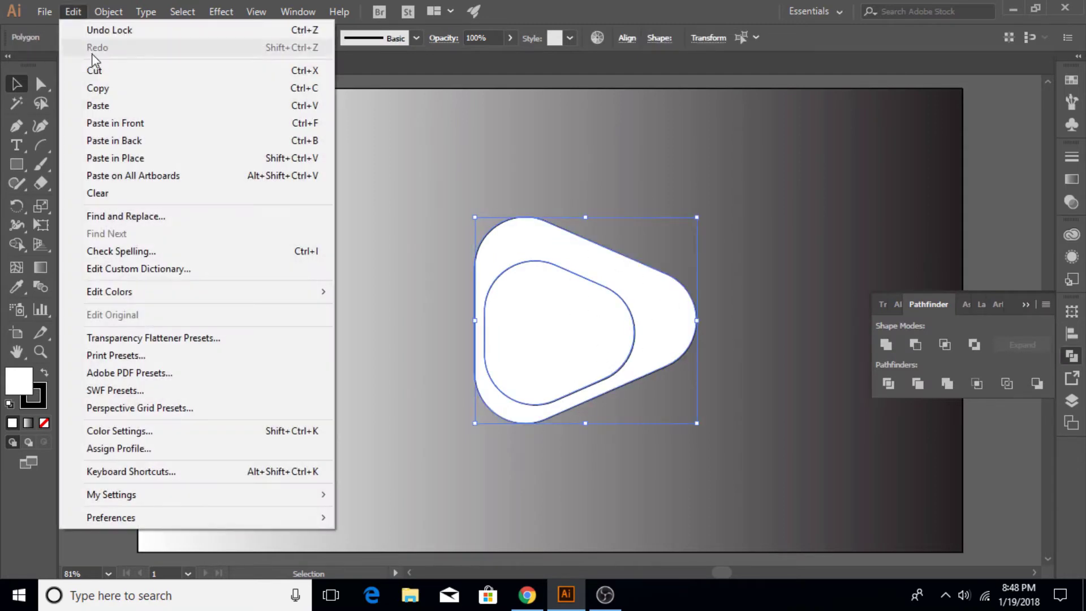
left_click(97, 88)
left_click(73, 11)
left_click(135, 147)
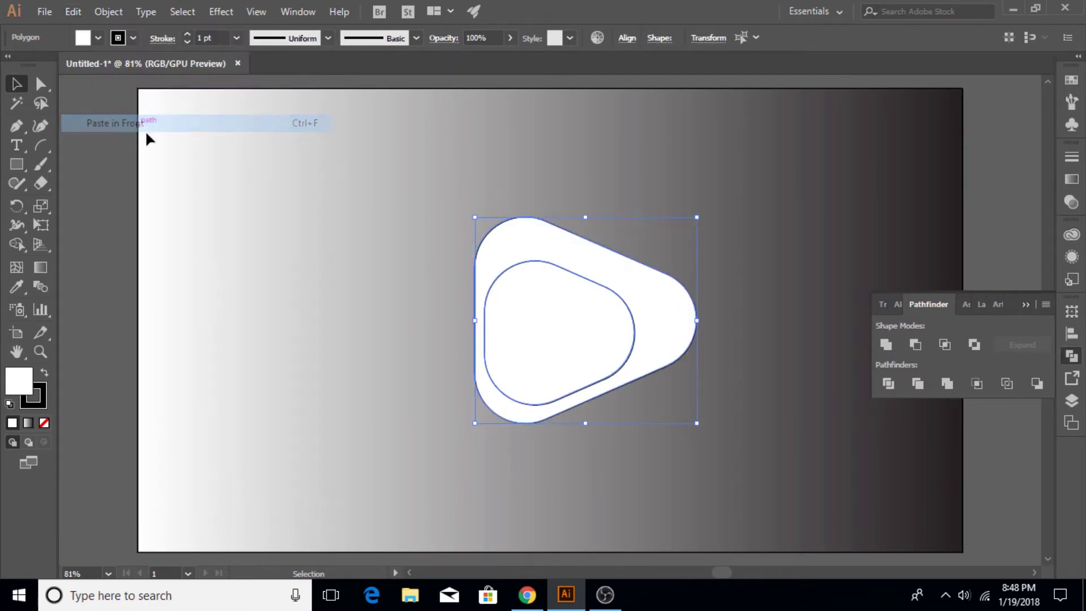
Step: Move the copy to the left and apply Pathfinder Minus Front to make a hollow ring
left_click_drag(585, 312, 321, 312)
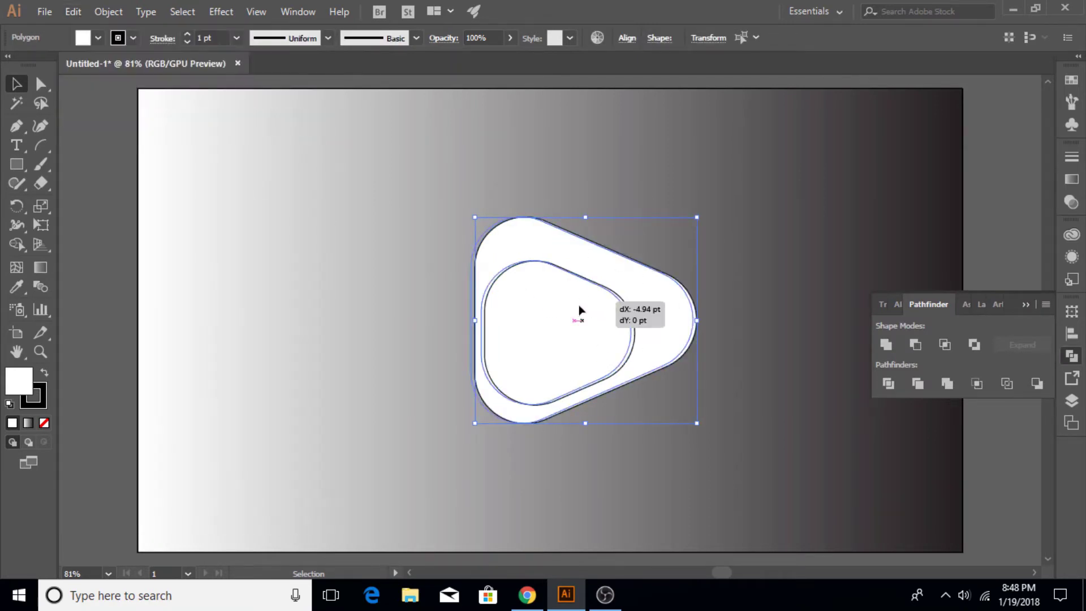
left_click(909, 346)
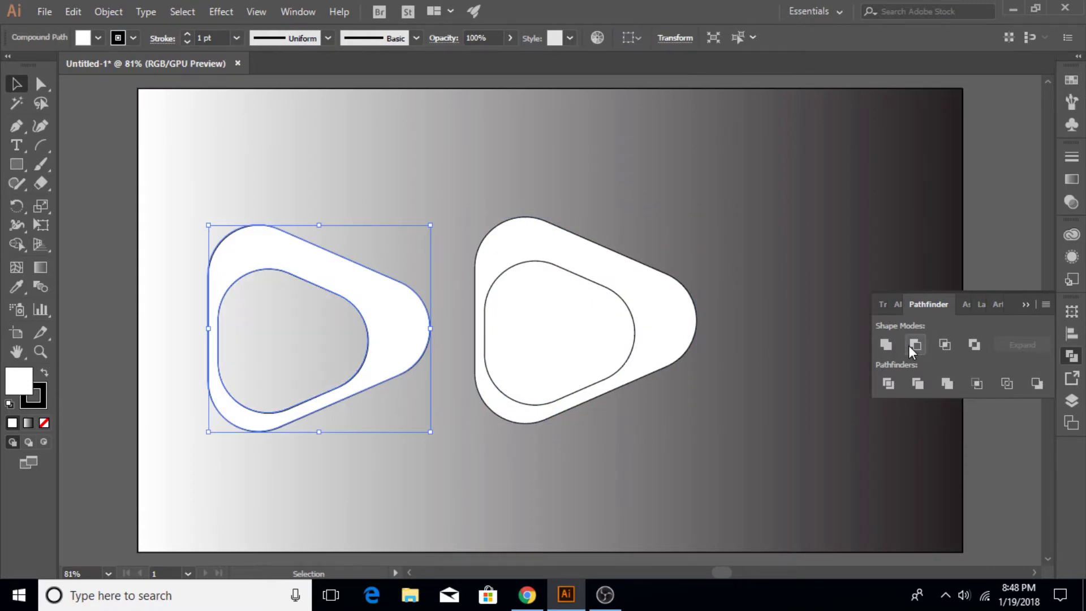
left_click(800, 312)
left_click(575, 316)
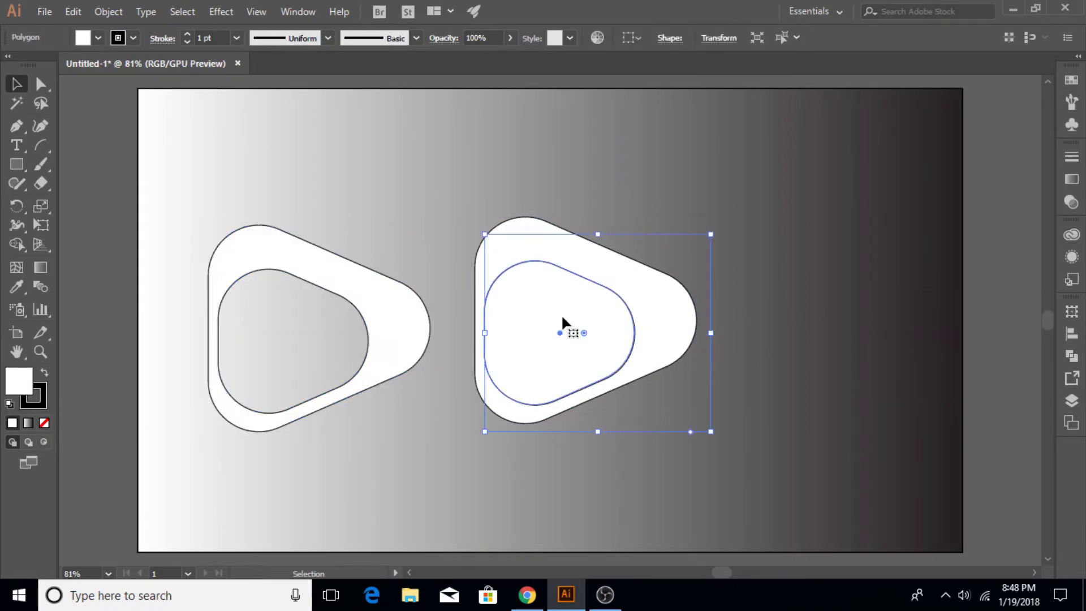
Step: Move the inner triangle to the right and paste a copy in front, offset slightly right
left_click_drag(562, 317, 809, 317)
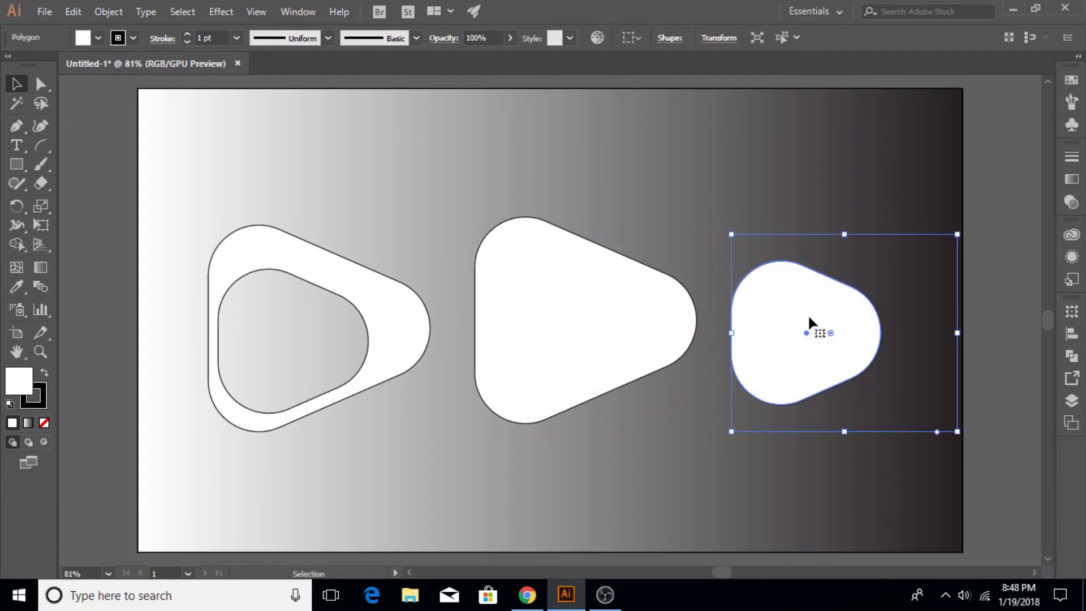
left_click(73, 12)
left_click(110, 88)
left_click(73, 12)
left_click(127, 127)
mouse_move(774, 297)
left_mouse_down()
mouse_move(820, 304)
mouse_move(815, 323)
mouse_move(826, 311)
left_mouse_up()
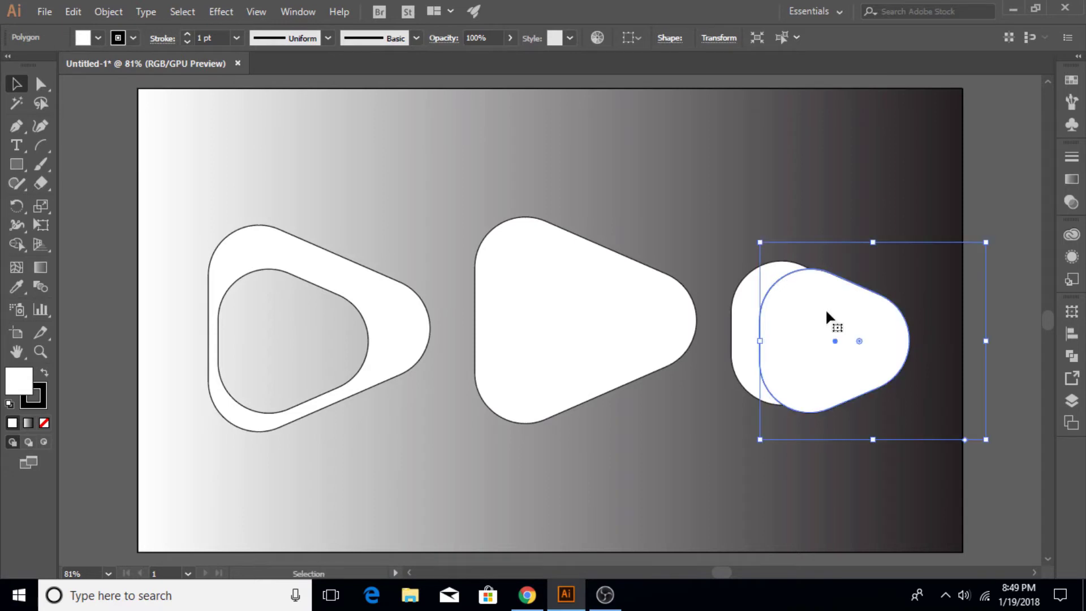
Step: Try Minus Front on the overlapping pair, undo it and nudge the front copy upward
left_click(747, 320, "shift")
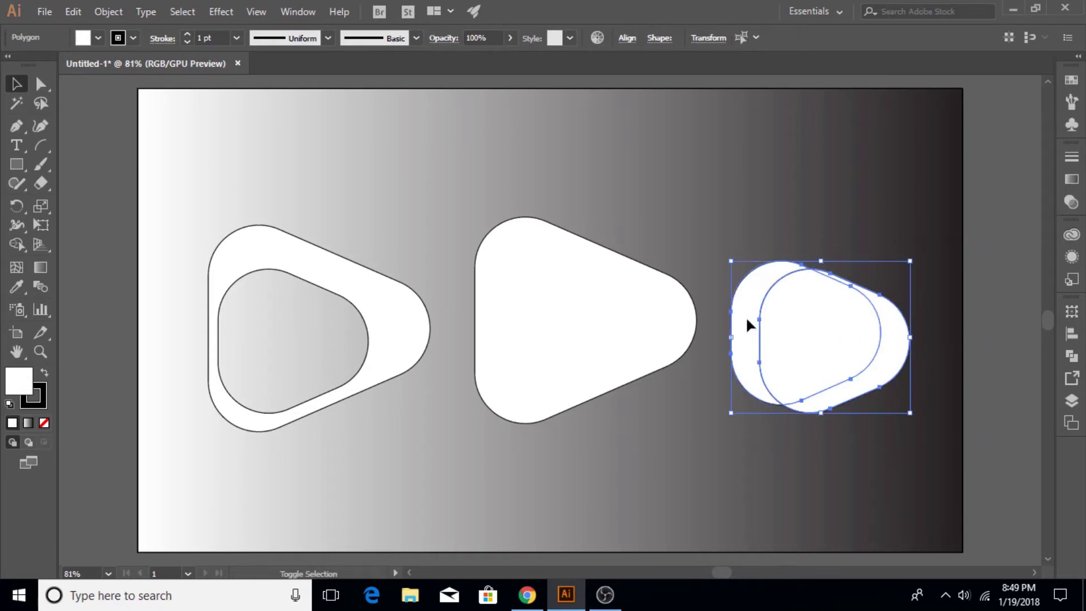
left_click(1071, 355)
left_click(915, 343)
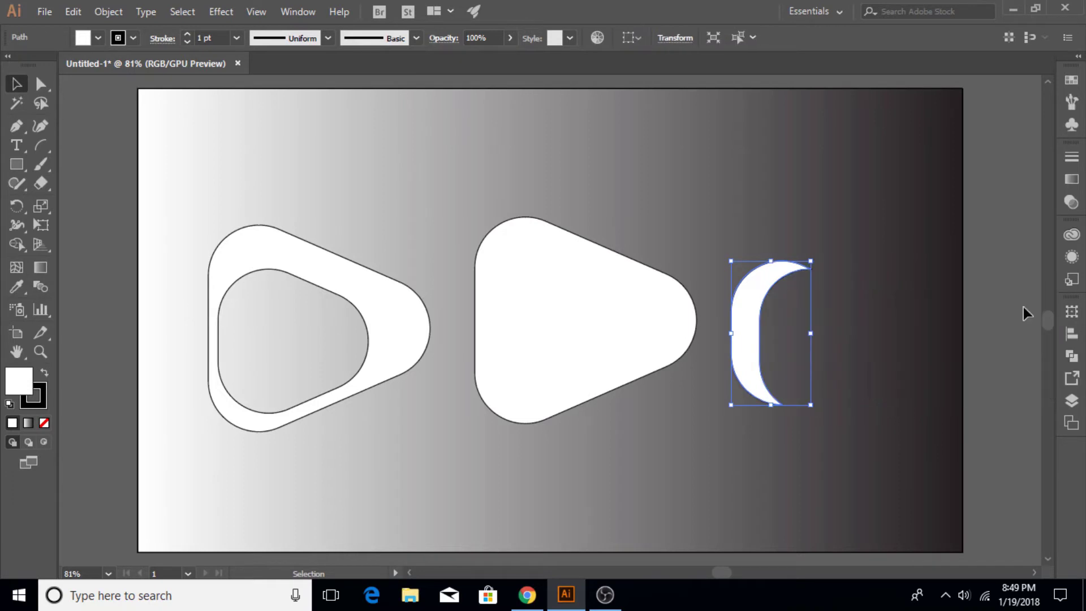
key("ctrl+z")
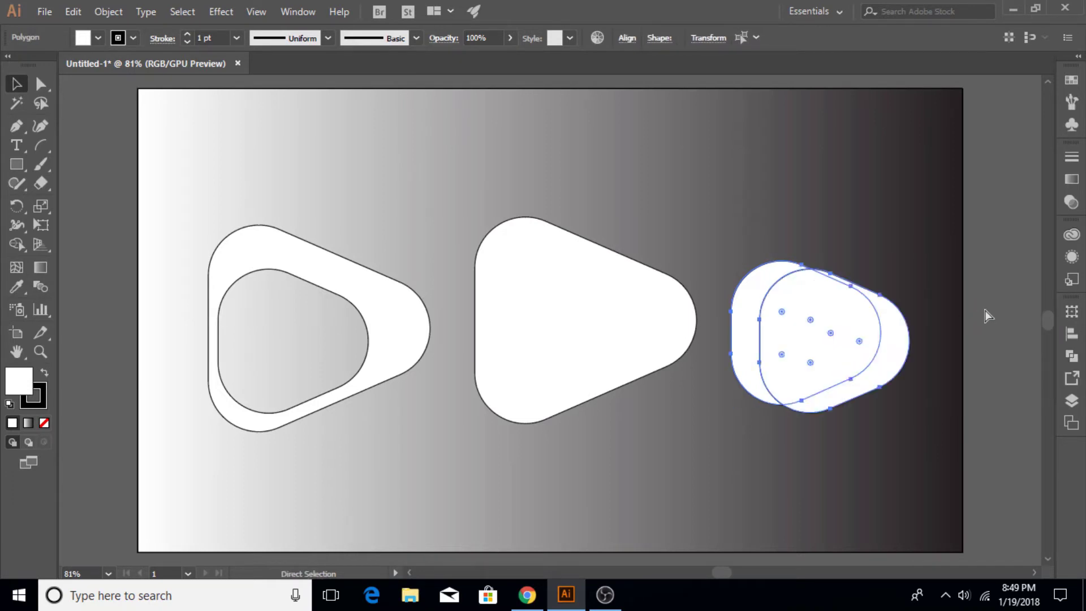
mouse_move(883, 352)
left_mouse_down()
mouse_move(862, 347)
mouse_move(867, 335)
left_mouse_up()
Step: Reposition the copy and apply Minus Front to cut the crescent
left_click(966, 317)
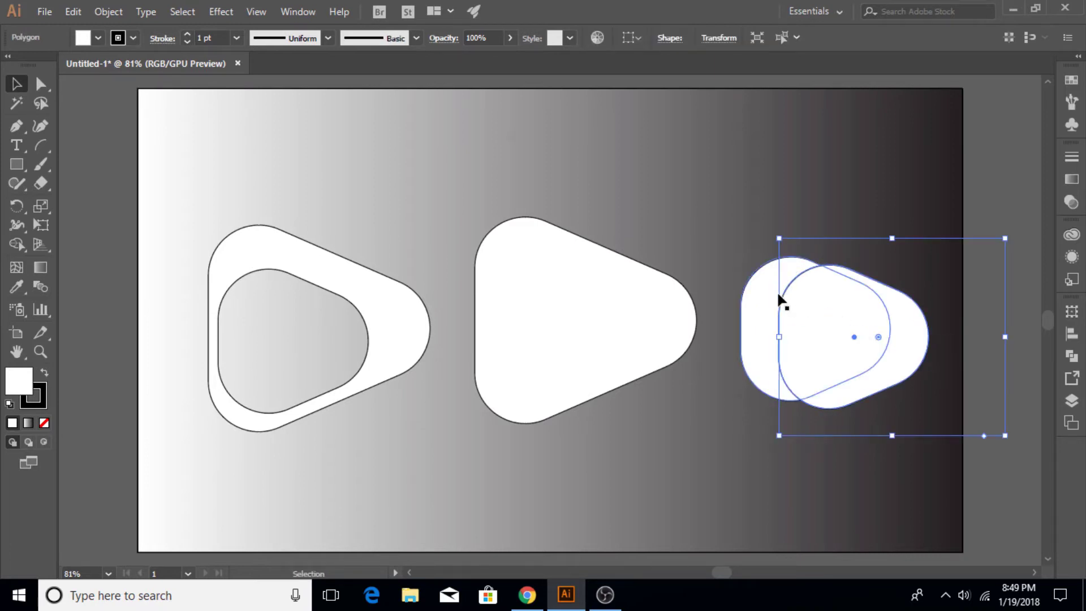
left_click(755, 321, "shift")
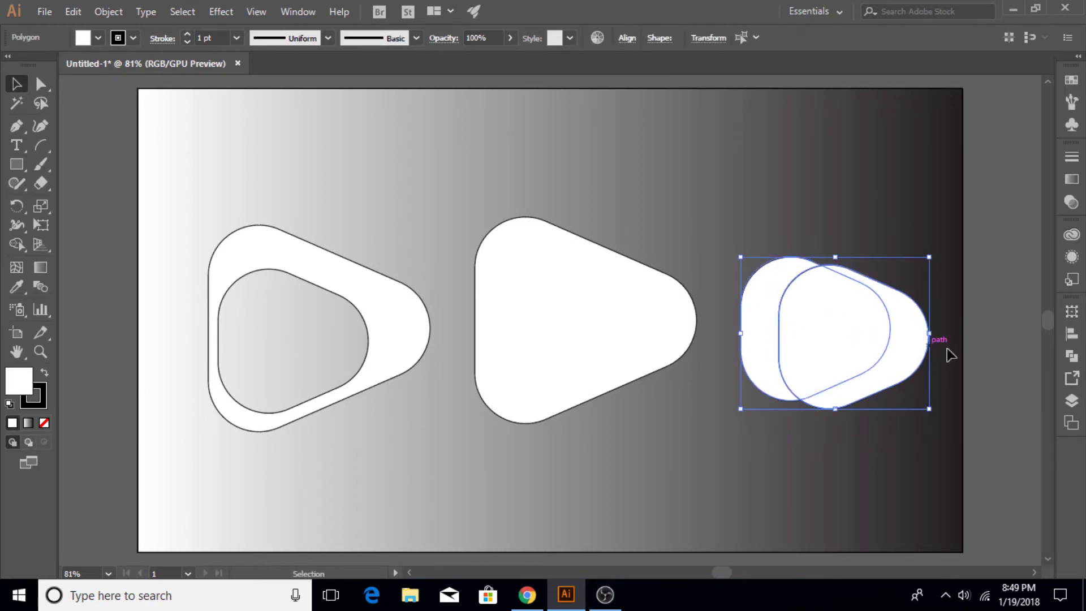
left_click(1070, 356)
left_click(911, 346)
left_click(1023, 306)
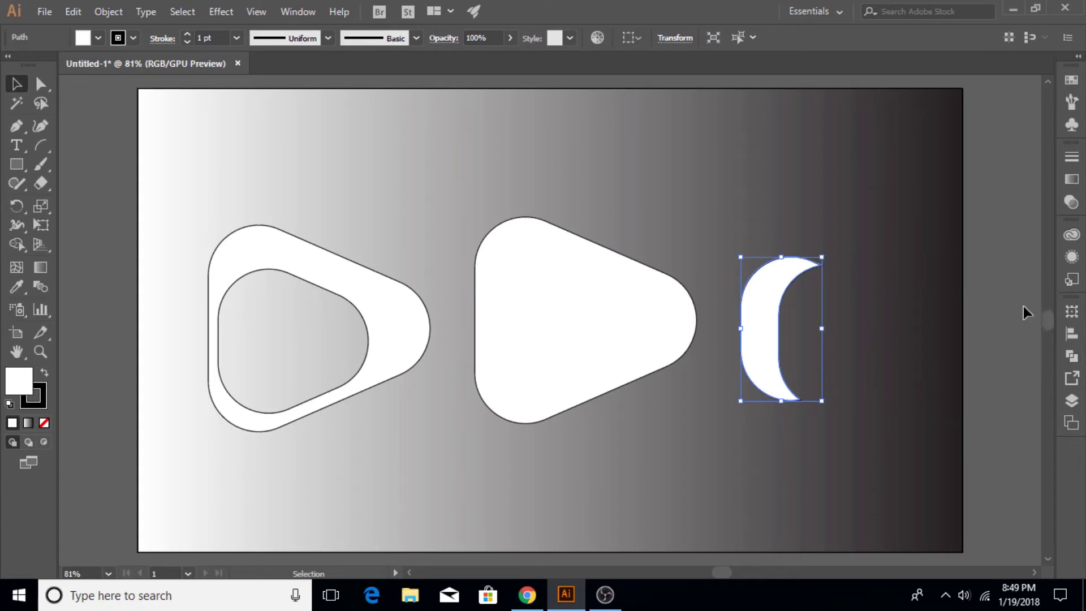
left_click(388, 315)
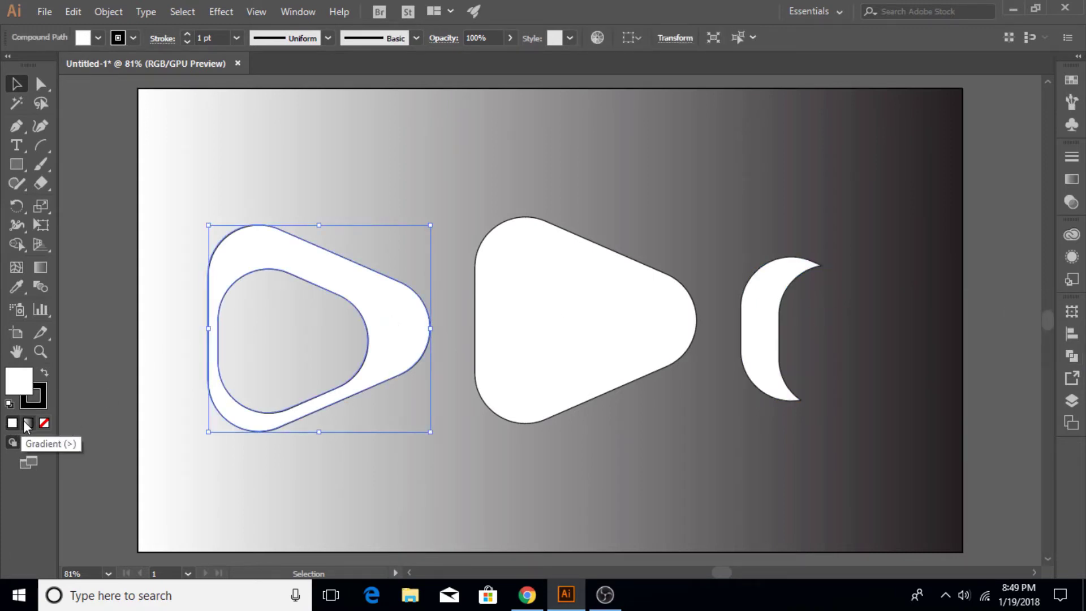
Step: Fill the ring with a white-to-orange gradient and drag the crescent toward its opening
left_click(28, 423)
double_click(1024, 277)
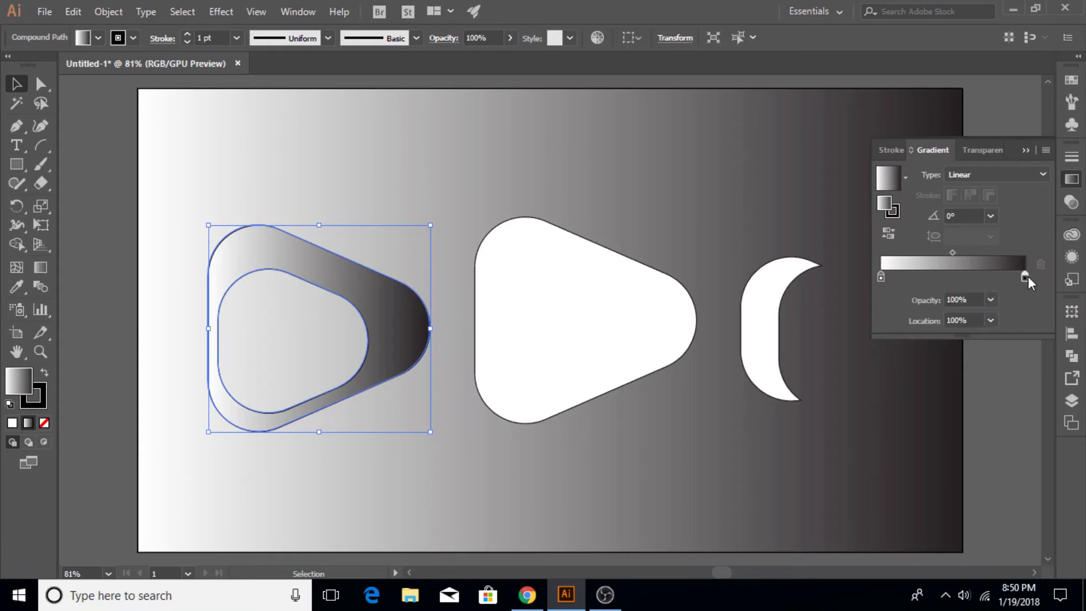
left_click(820, 363)
left_click(953, 328)
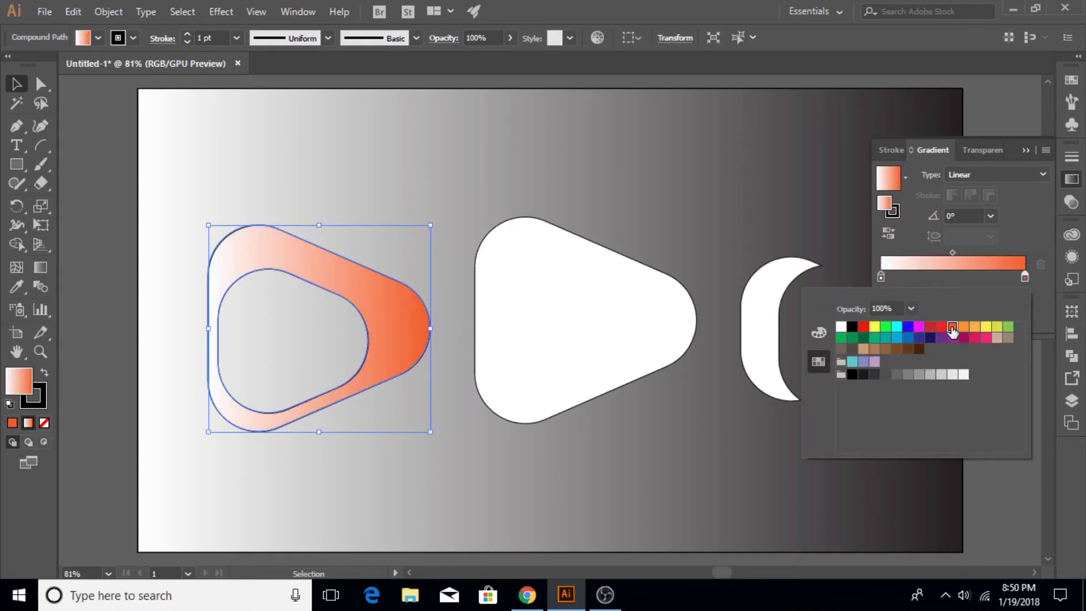
left_click(1027, 239)
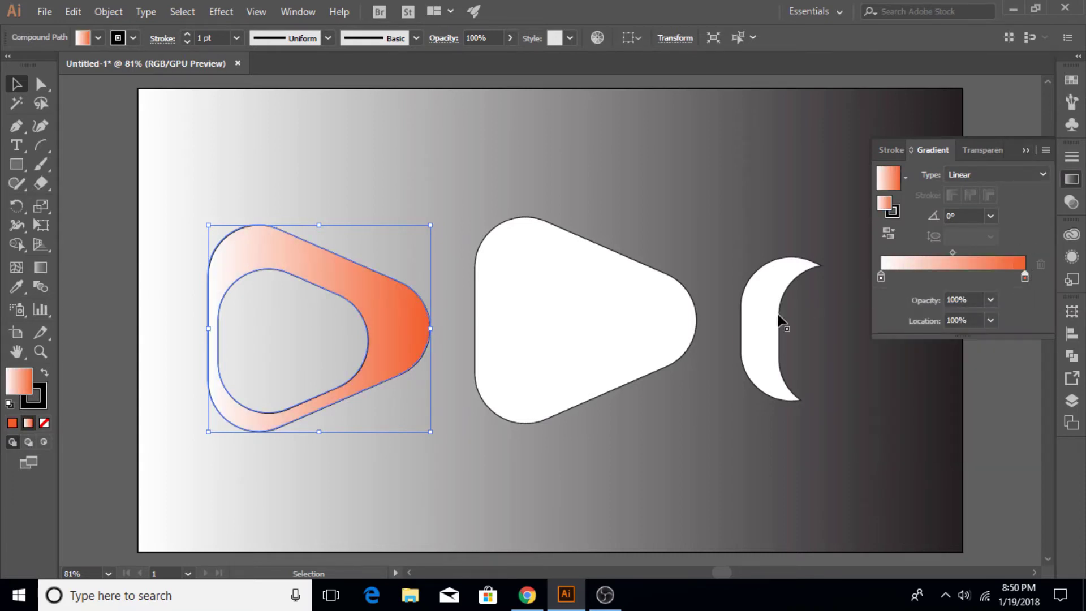
left_click_drag(778, 318, 235, 340)
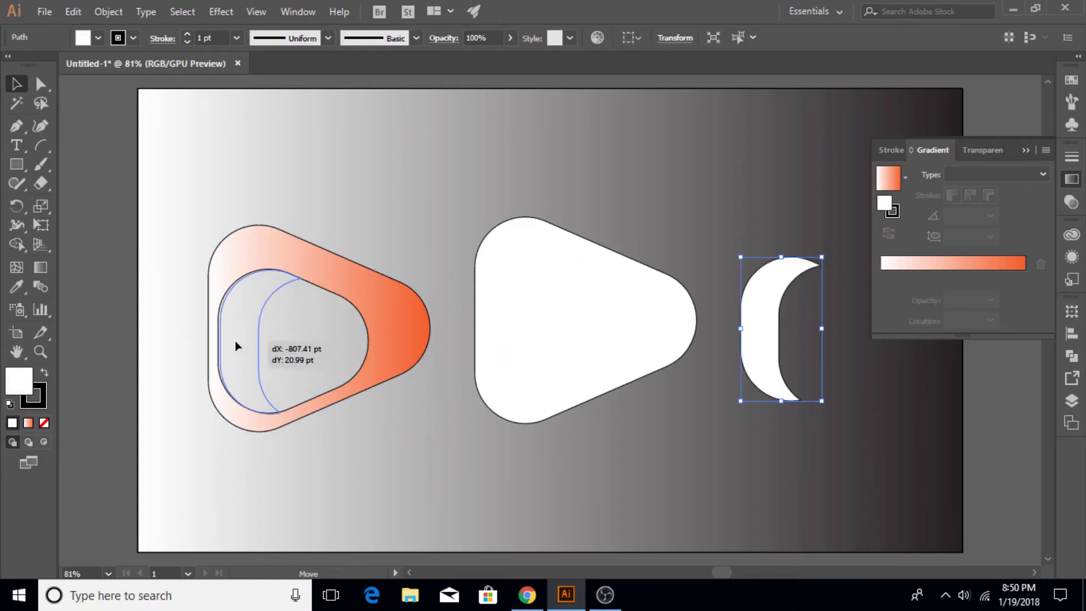
Step: Fine-tune the crescent inside the ring and select both shapes, keeping the orange gradient fill
left_click_drag(235, 340, 232, 338)
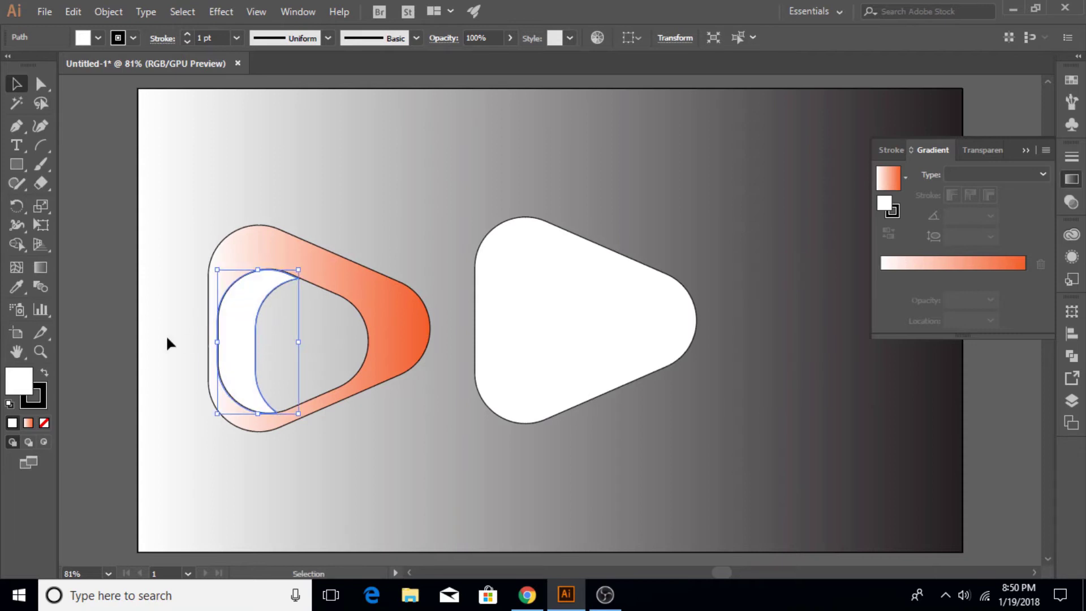
left_click(83, 416)
left_click_drag(244, 222, 382, 444)
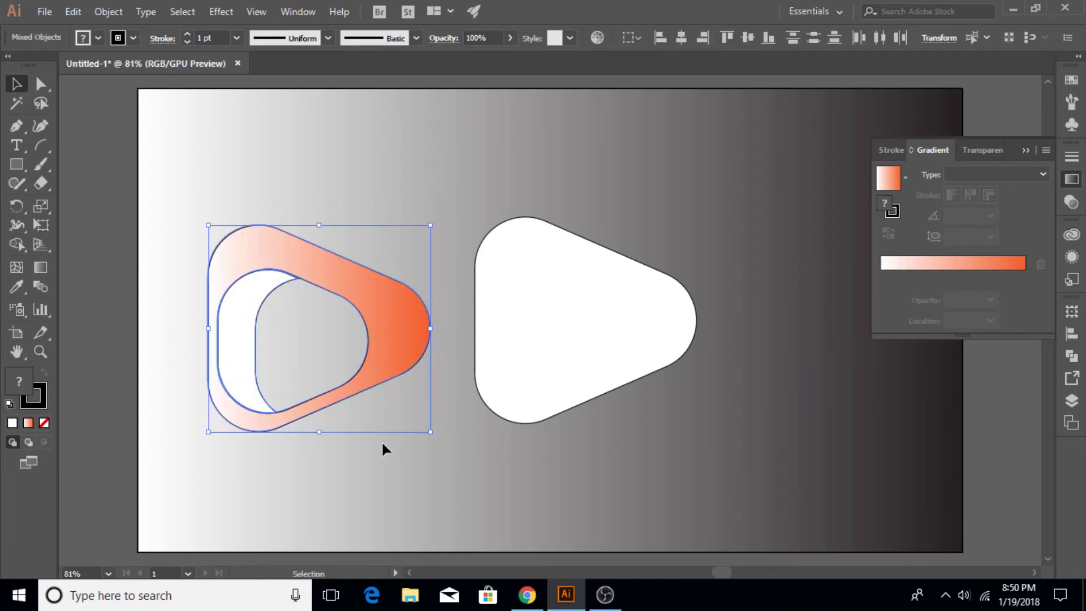
left_click(44, 422)
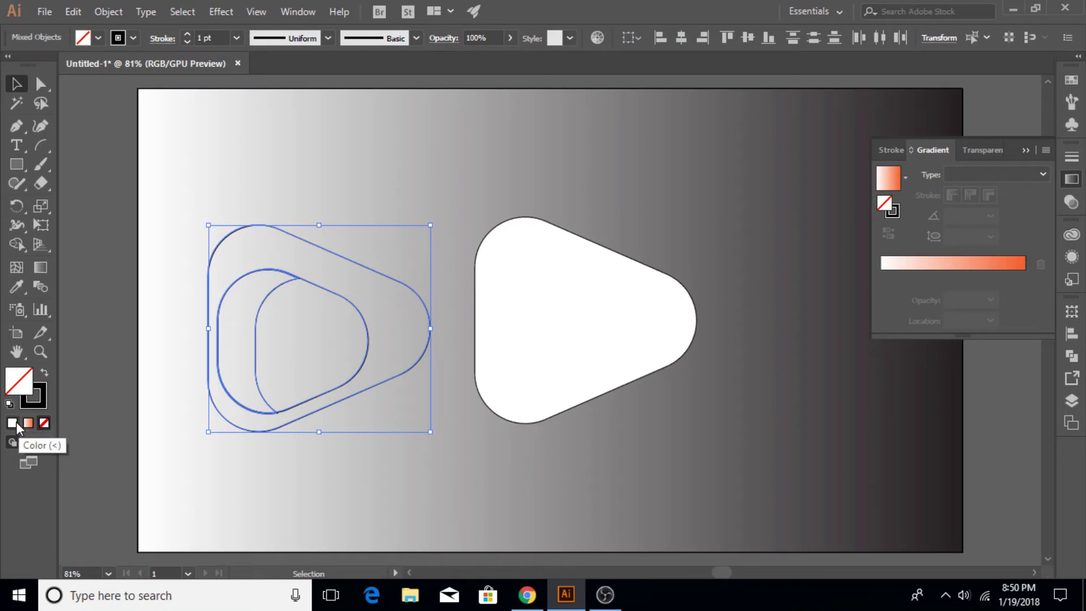
left_click(28, 422)
left_click(161, 319)
left_click(302, 283)
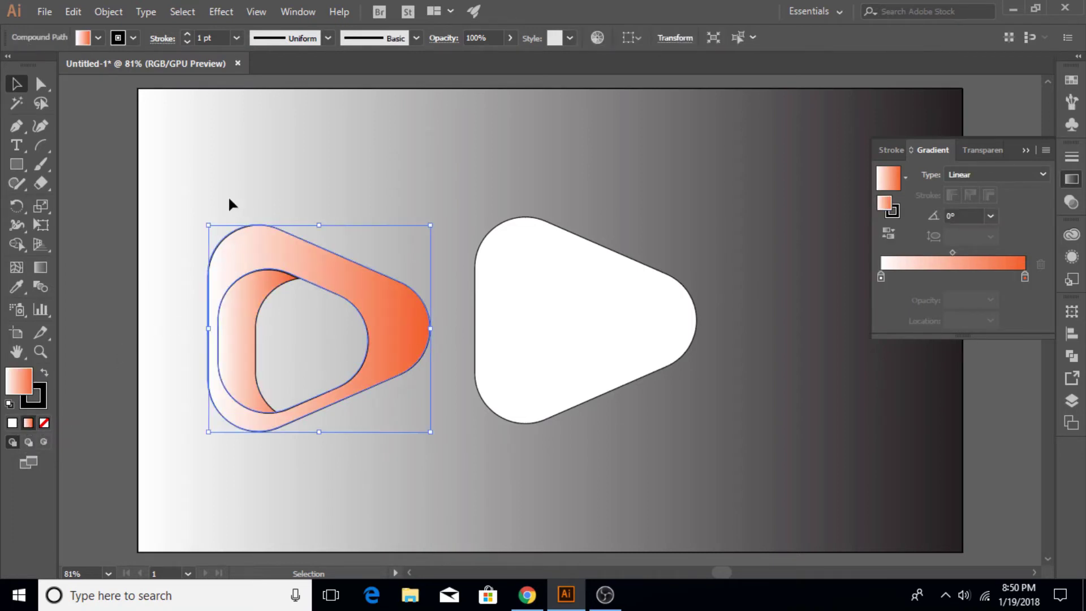
Step: Set the stroke to None on the ring and crescent
left_click(134, 38)
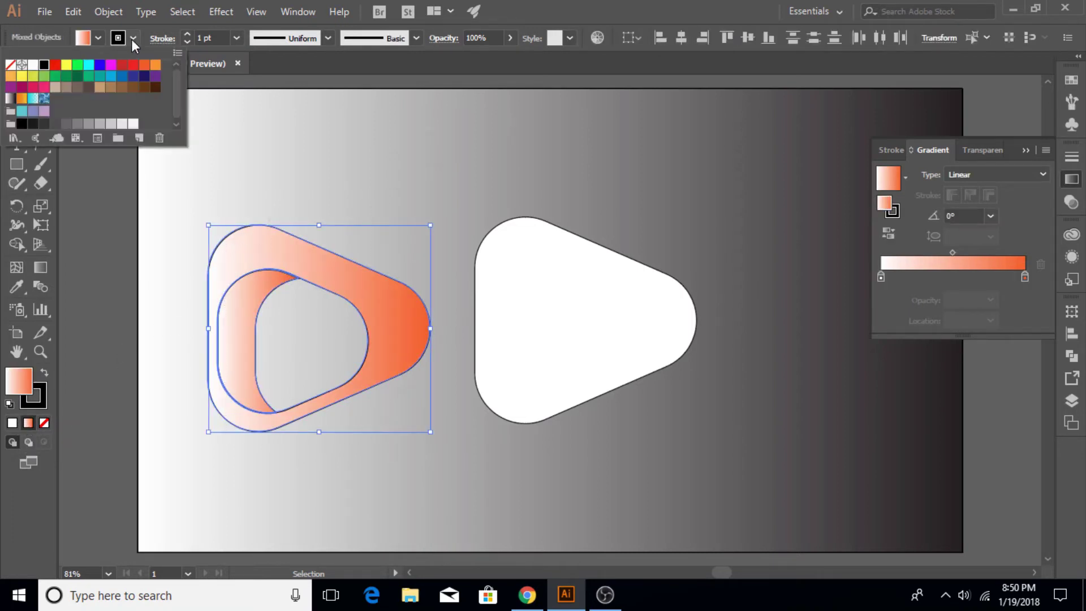
left_click(11, 64)
left_click(113, 183)
left_click(152, 243)
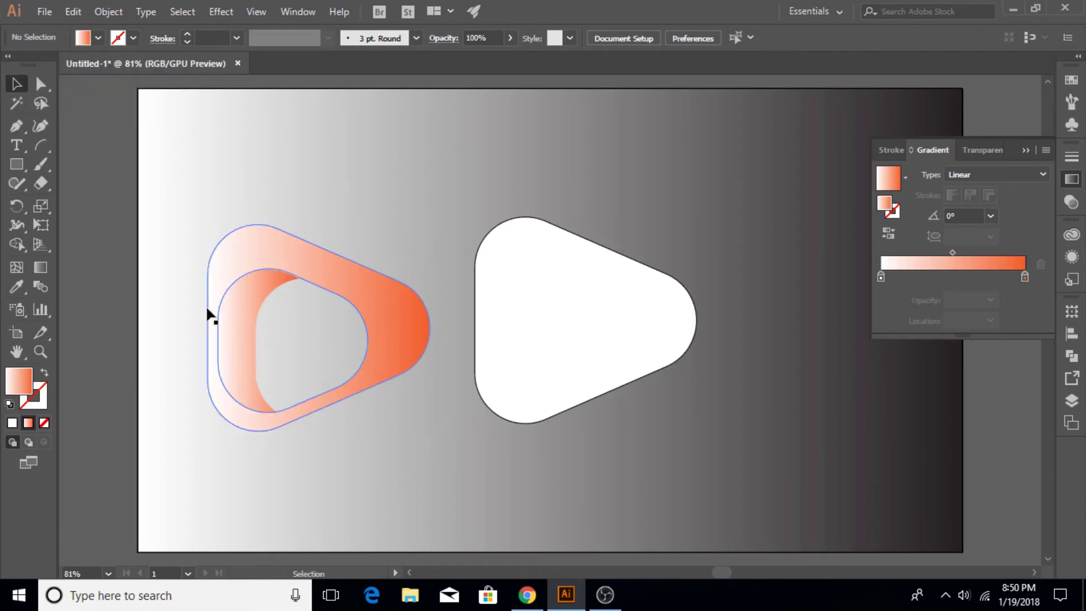
Step: Fill the crescent with solid grey hex 7a7070
left_click(232, 351)
left_click(12, 423)
double_click(19, 380)
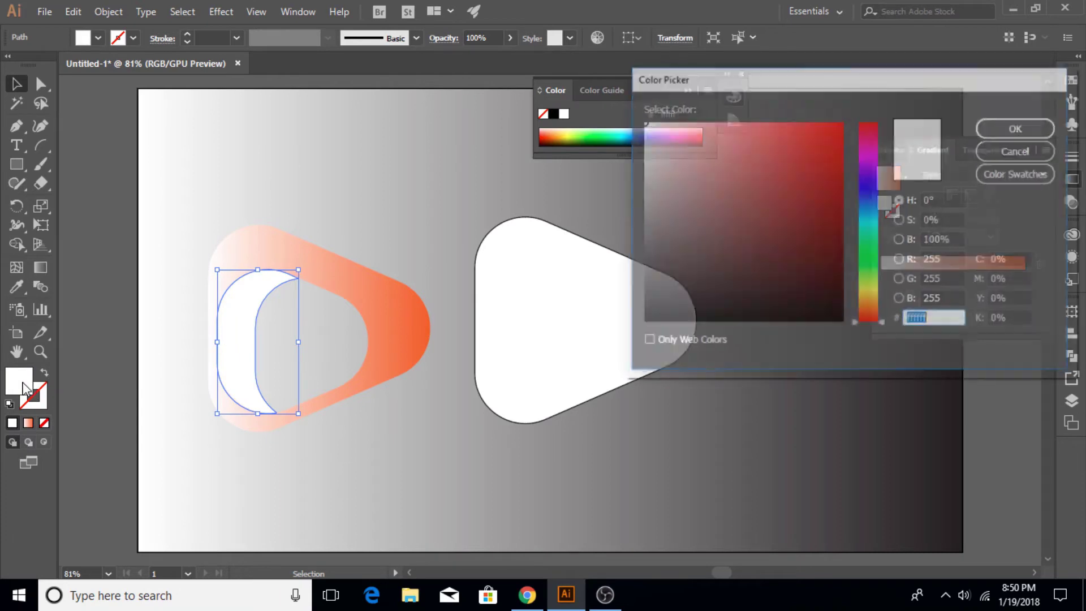
type("7a7070")
left_click(1017, 127)
Step: Select the gradient ring and switch to the Gradient tool
left_click(353, 199)
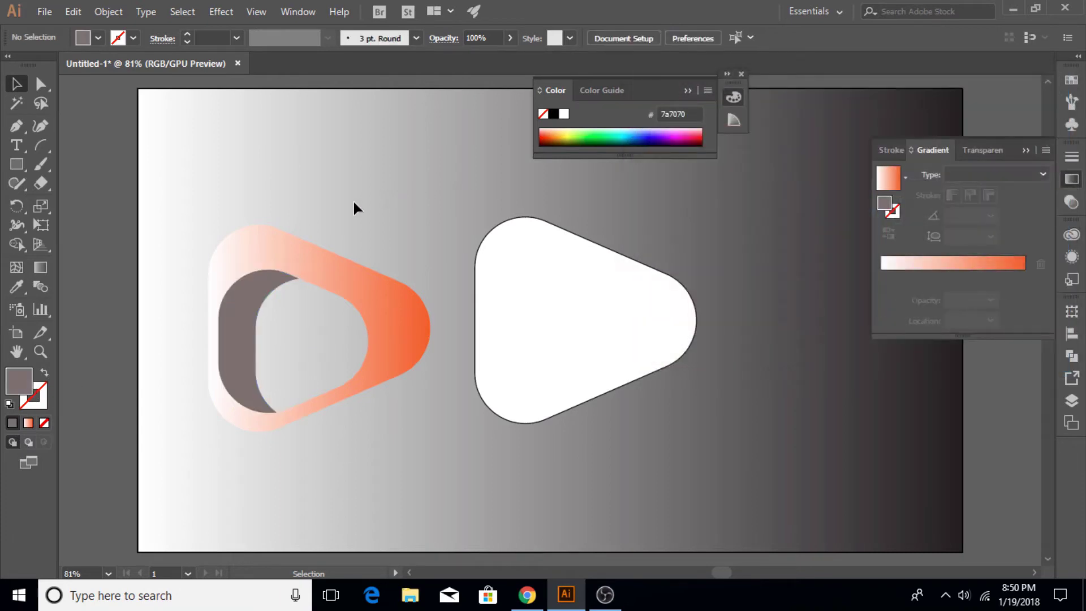
left_click(243, 293)
left_click(252, 242)
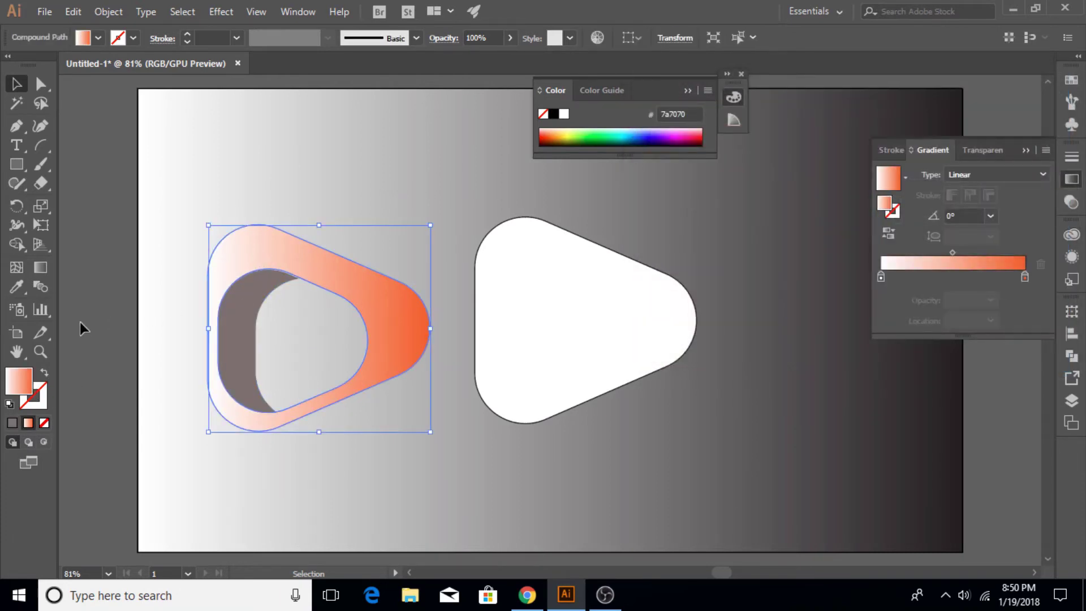
left_click(40, 267)
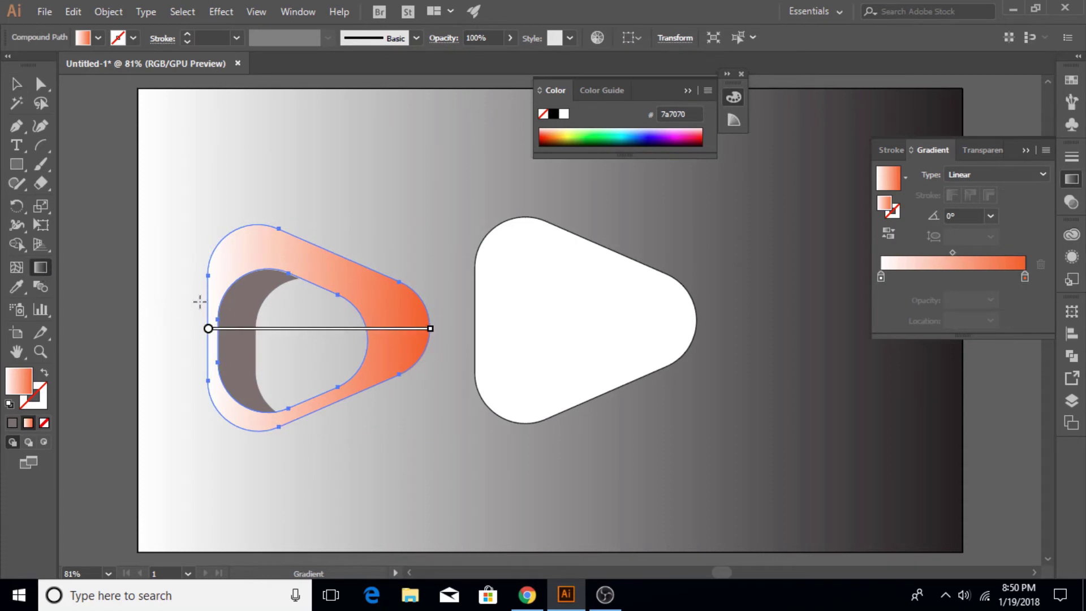
Step: Redraw the ring's gradient so the orange end sits on the left
left_click_drag(200, 301, 328, 303)
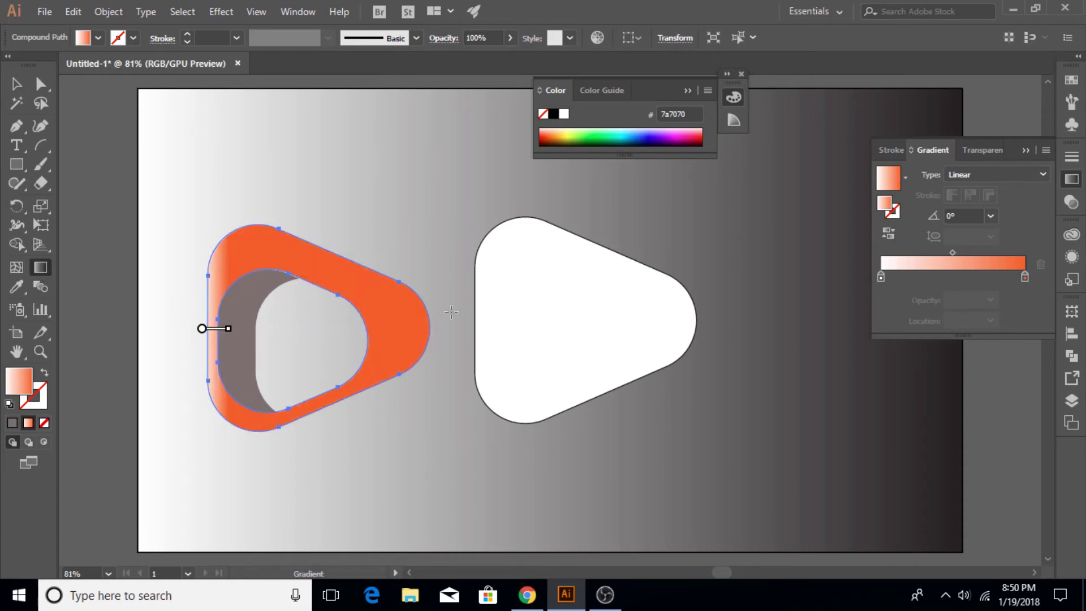
left_click_drag(432, 315, 146, 315)
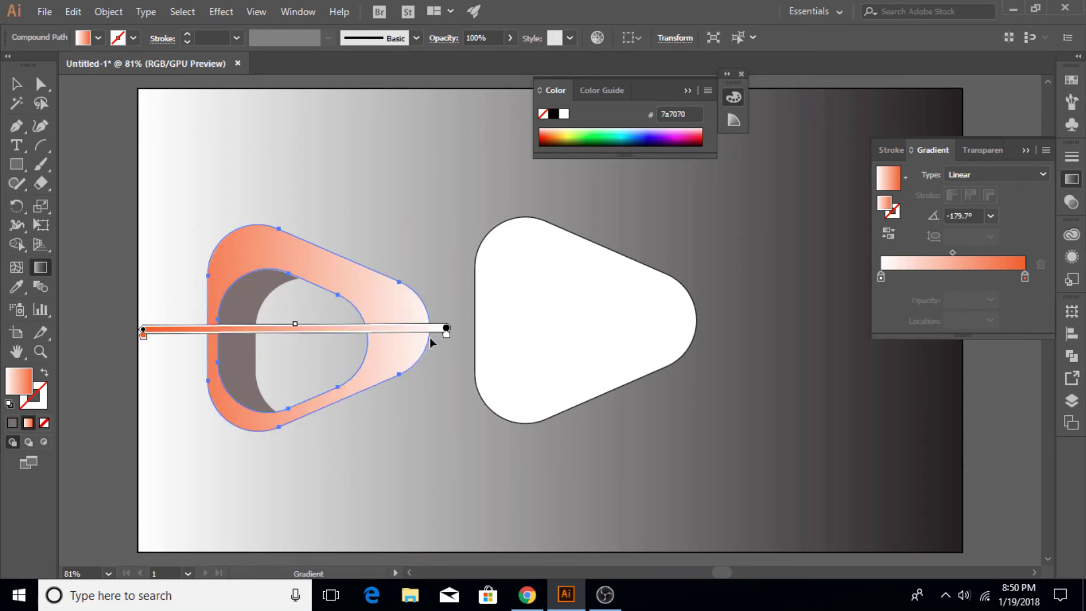
left_click_drag(464, 341, 261, 347)
left_click(16, 83)
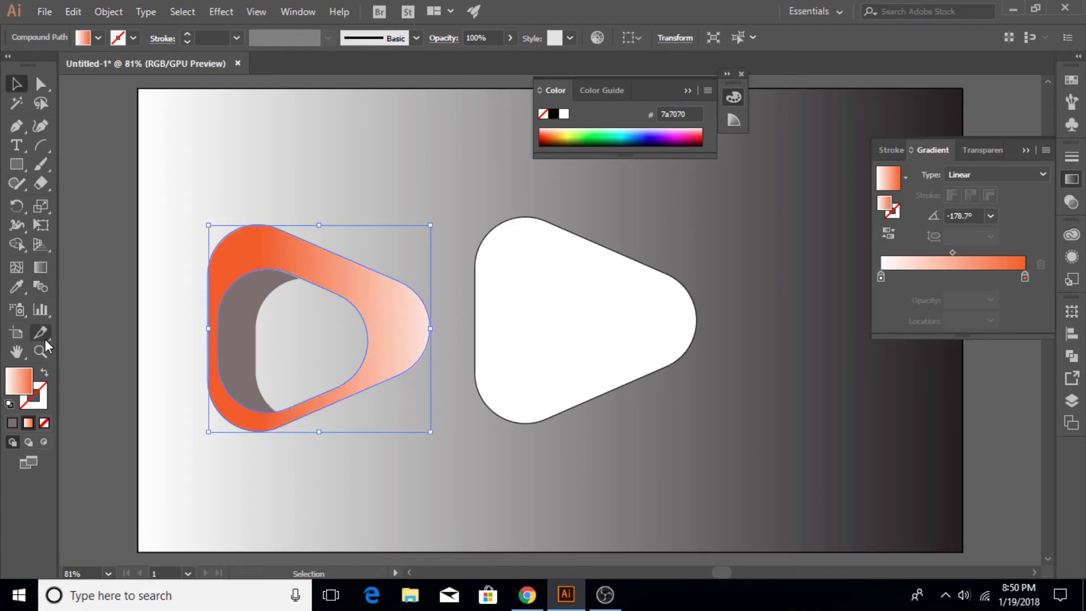
Step: Zoom in on the ring and check the orange ring and grey inner shape
left_click(41, 351)
left_click_drag(212, 309, 424, 286)
left_click(16, 83)
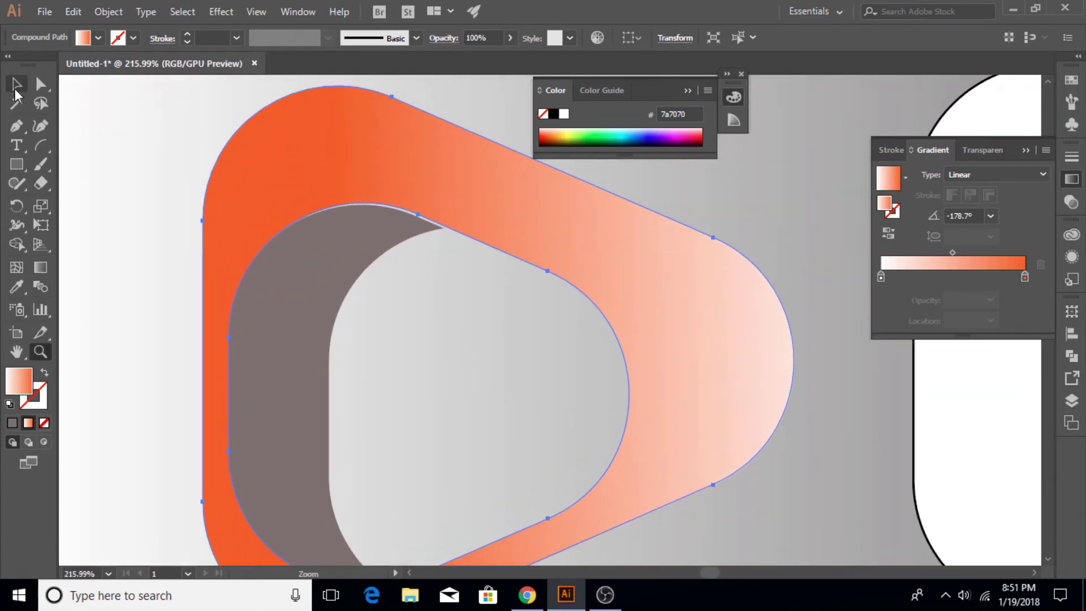
left_click(304, 260)
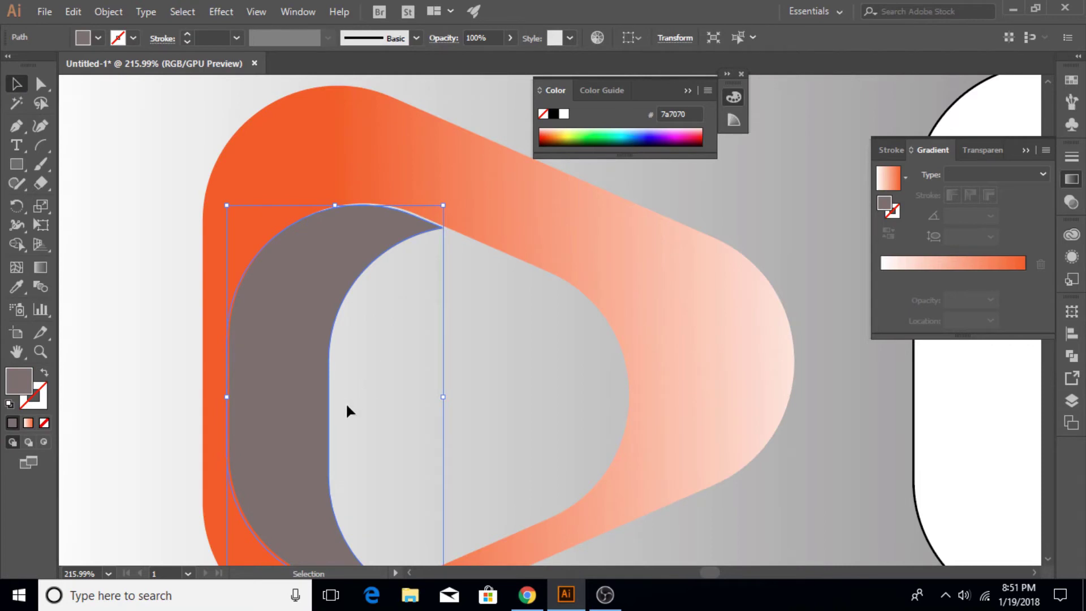
left_click(144, 386)
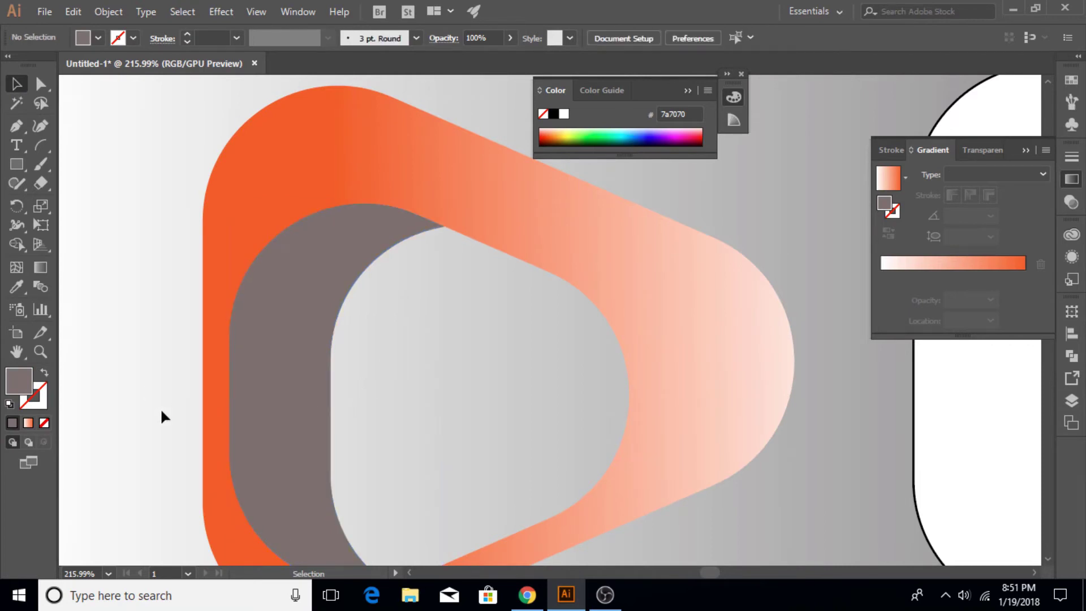
Step: Close the Gradient and Color panels and zoom out to the full artboard
scroll(164, 411, "down", 1)
left_click(1023, 148)
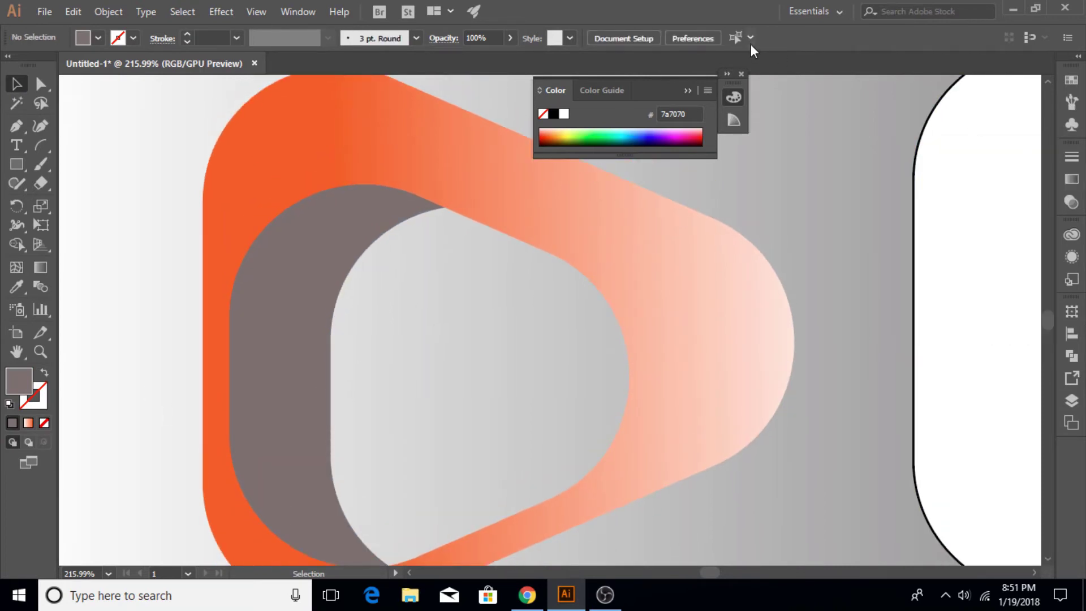
left_click(741, 73)
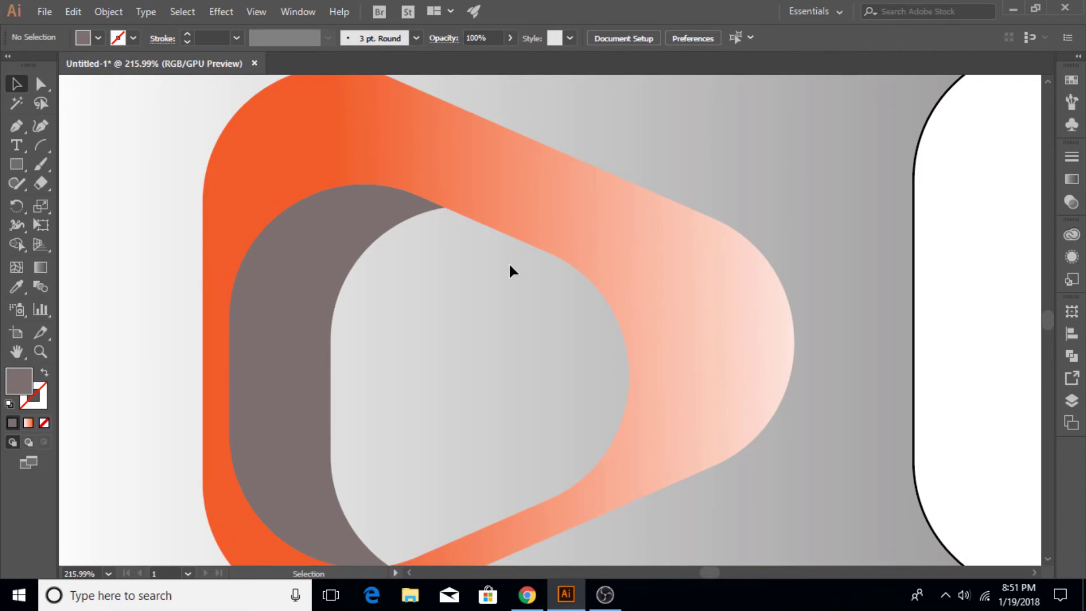
left_click(40, 351)
left_click_drag(799, 303, 590, 302)
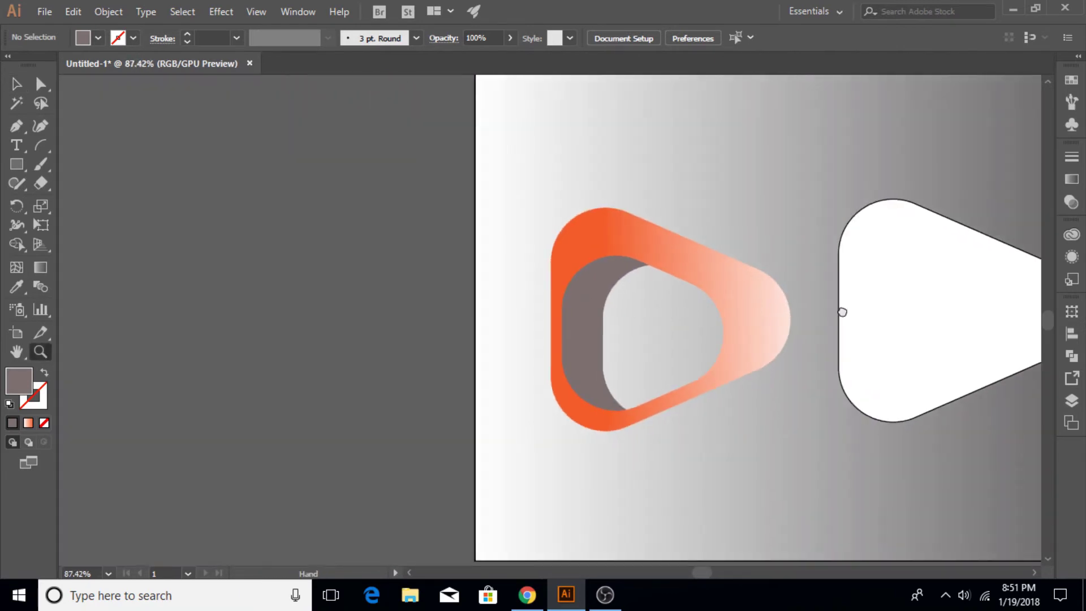
mouse_move(841, 310)
left_mouse_down()
mouse_move(584, 327)
mouse_move(603, 325)
left_mouse_up()
left_click(16, 85)
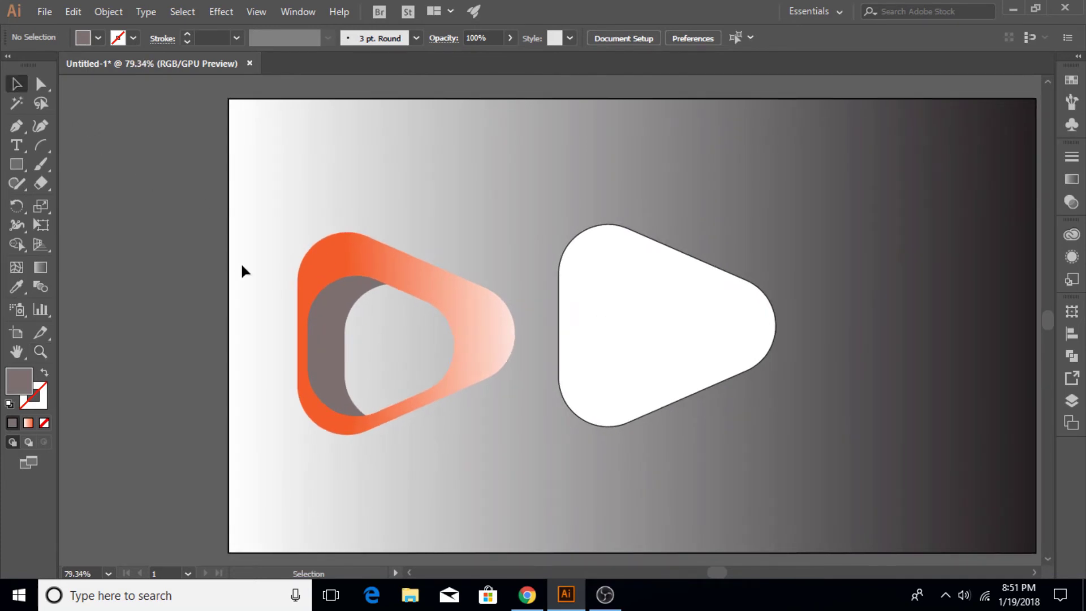
left_click(412, 291)
Step: Click through the orange ring and grey inner shape, checking their right-click options
left_click(491, 478)
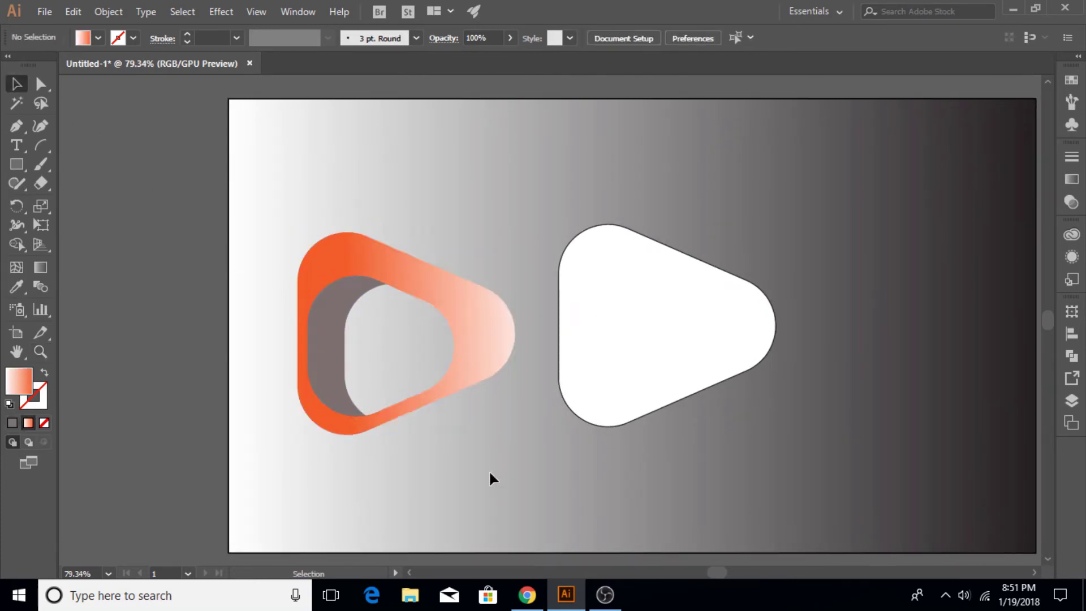
left_click(446, 380)
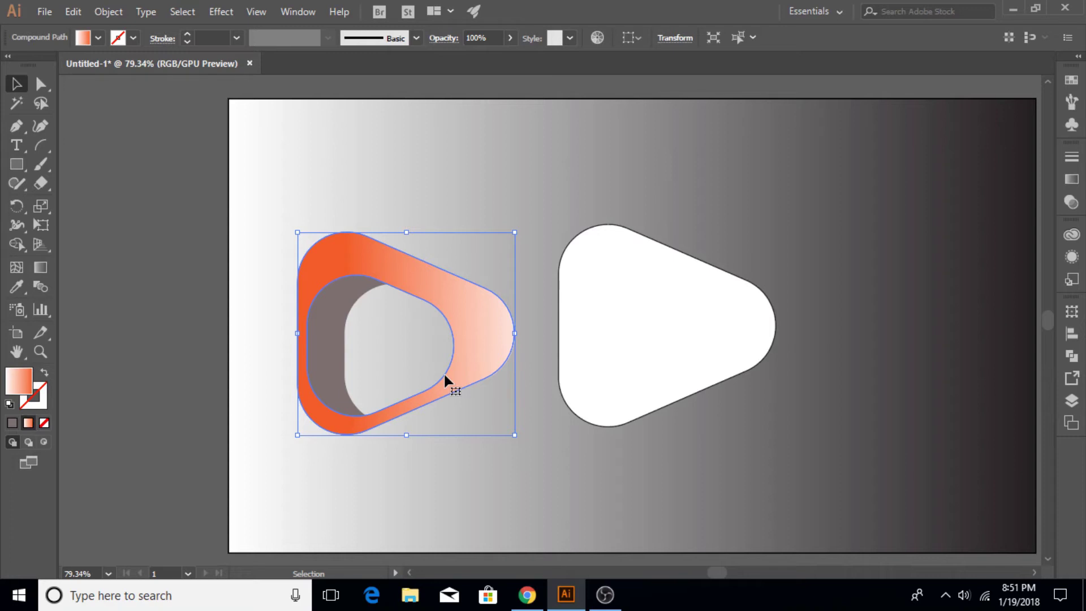
left_click(328, 359)
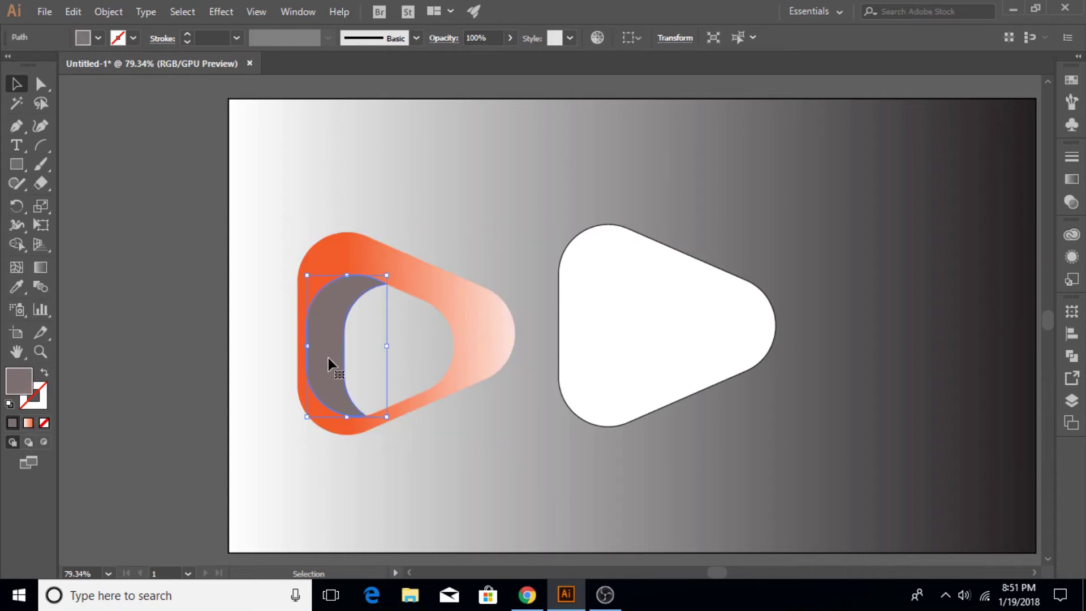
right_click(478, 325)
left_click(456, 307)
right_click(456, 306)
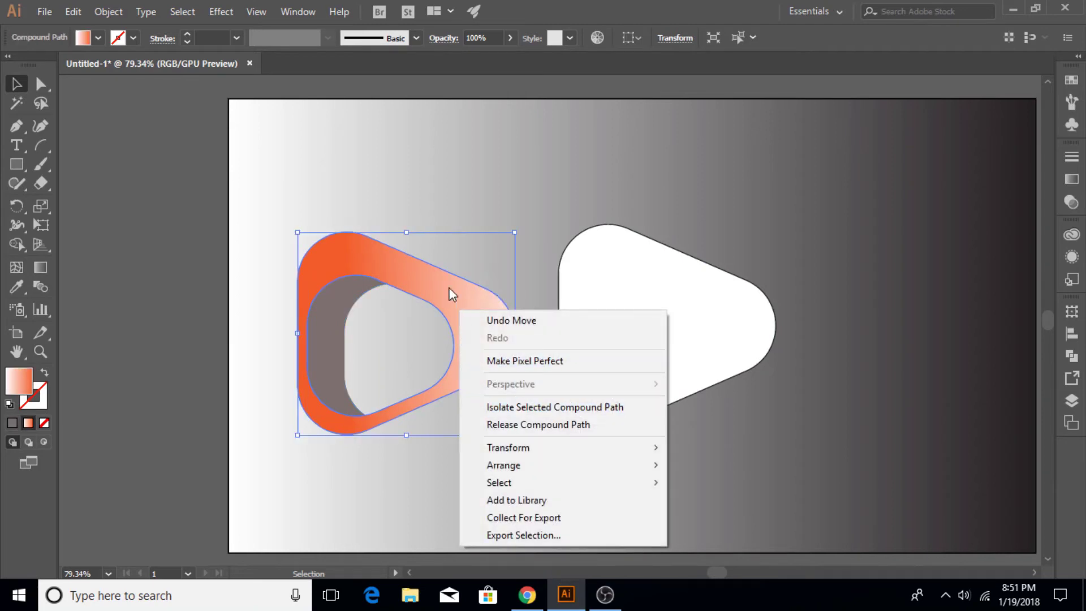
left_click(459, 252)
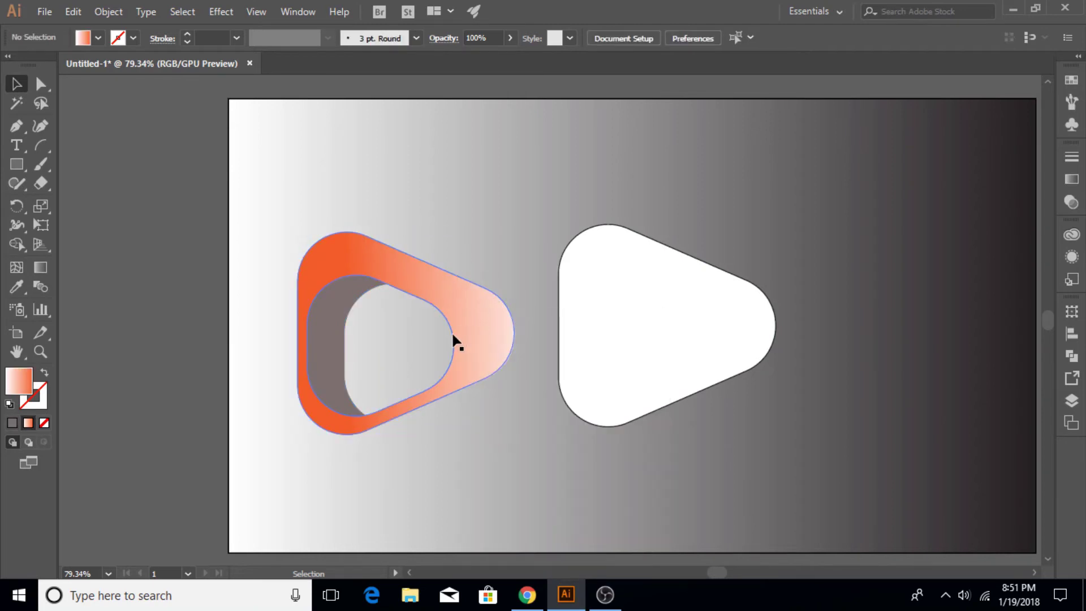
Step: Move the white triangle left, scale it down by a corner, and set it over the ring's hole
left_click_drag(590, 314, 519, 332)
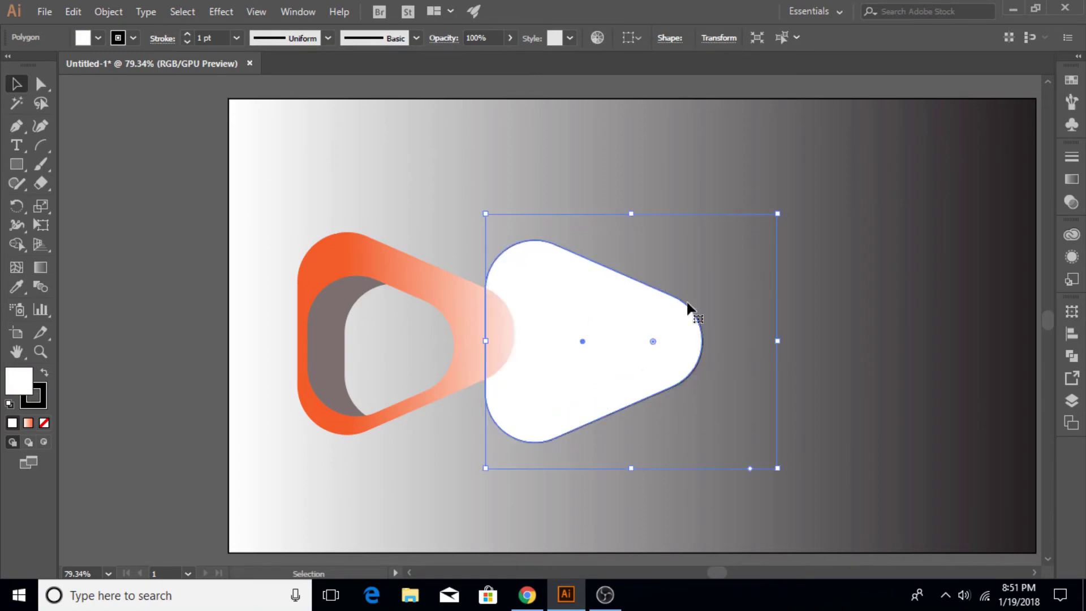
left_click_drag(777, 213, 701, 278)
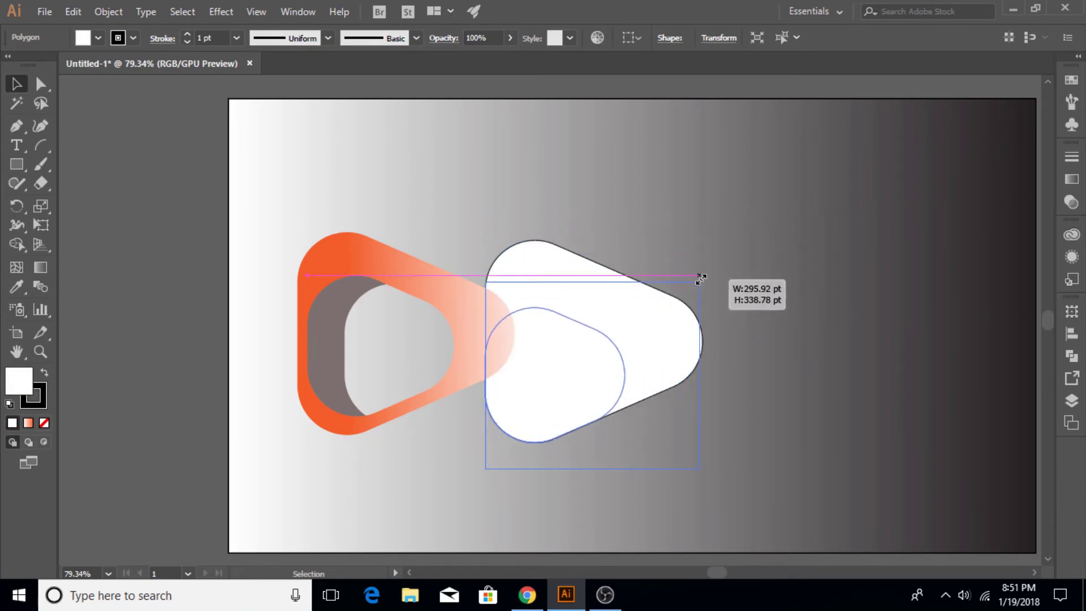
left_click_drag(548, 368, 358, 350)
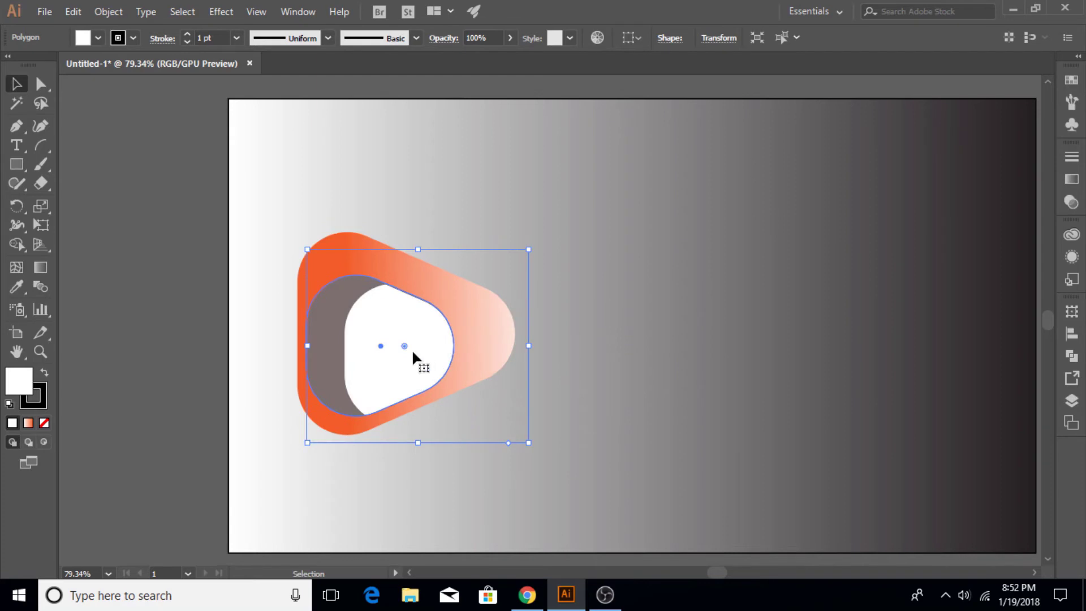
Step: Give the triangle no fill and a white 1.5 pt stroke
left_click(47, 401)
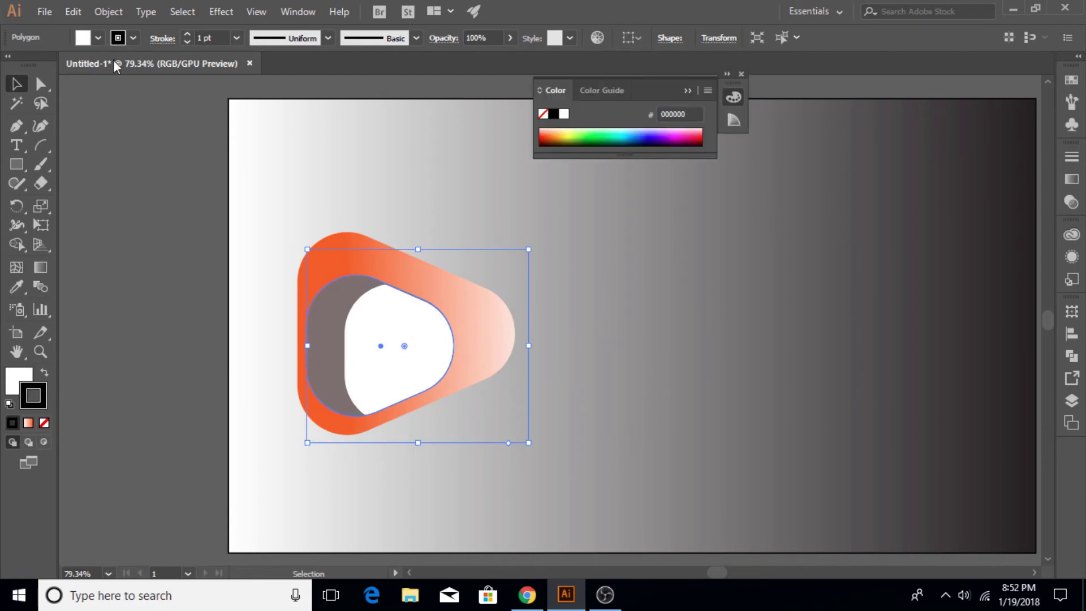
left_click(98, 37)
left_click(10, 65)
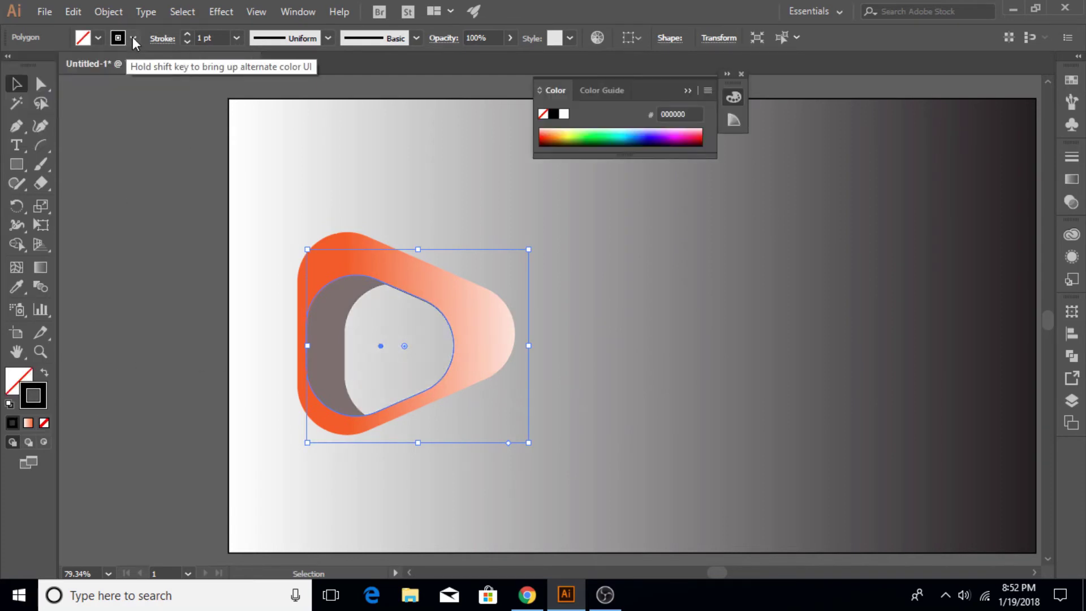
left_click(120, 39)
left_click(34, 67)
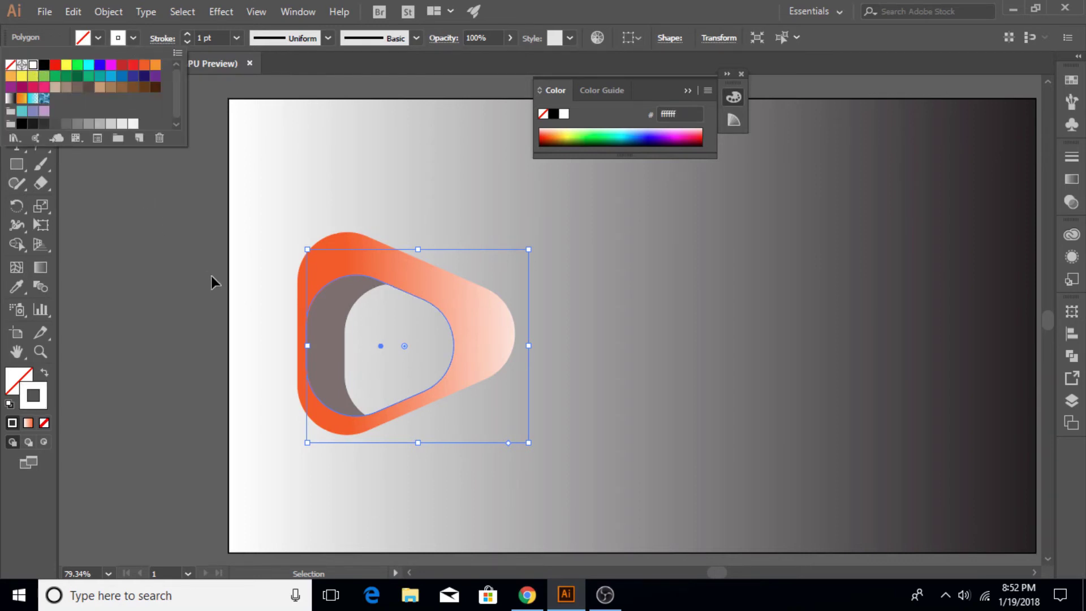
left_click(215, 38)
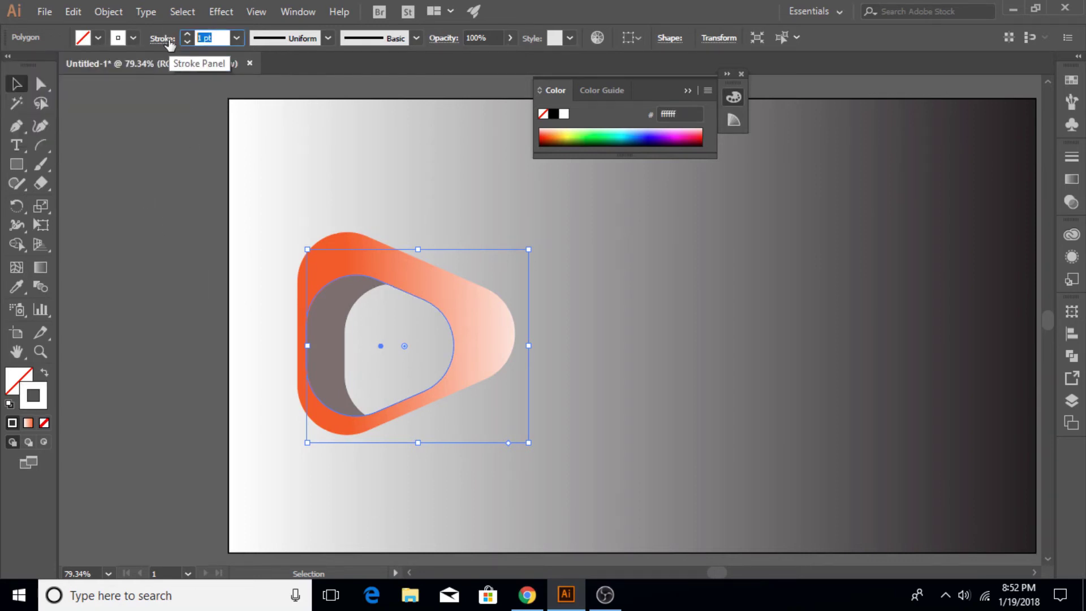
type("1.5")
key("Return")
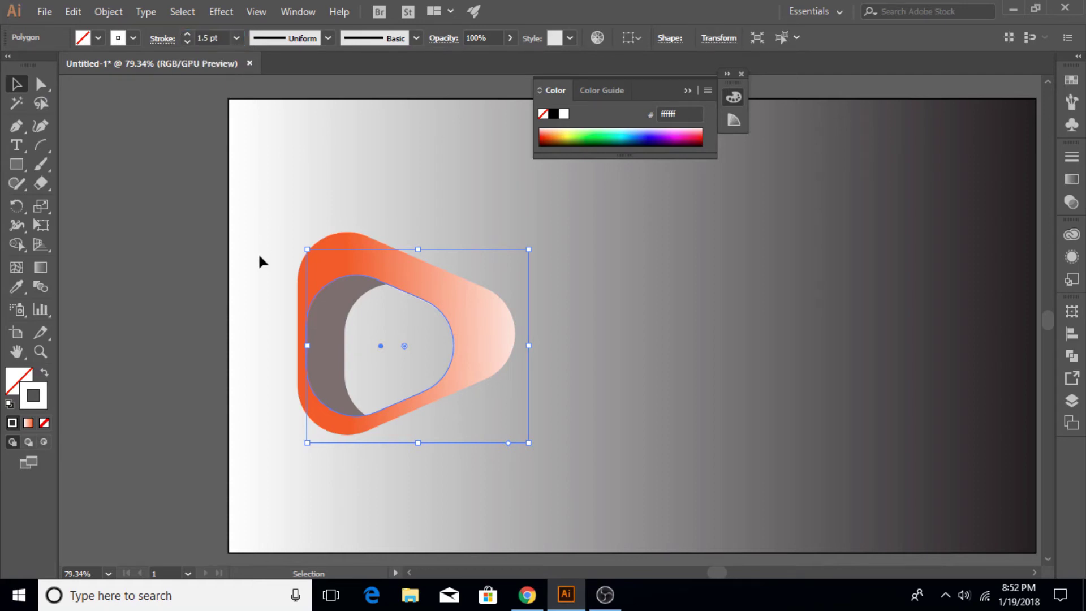
Step: Apply a gradient to the stroke with a dark grey #333333 end stop
left_click(26, 422)
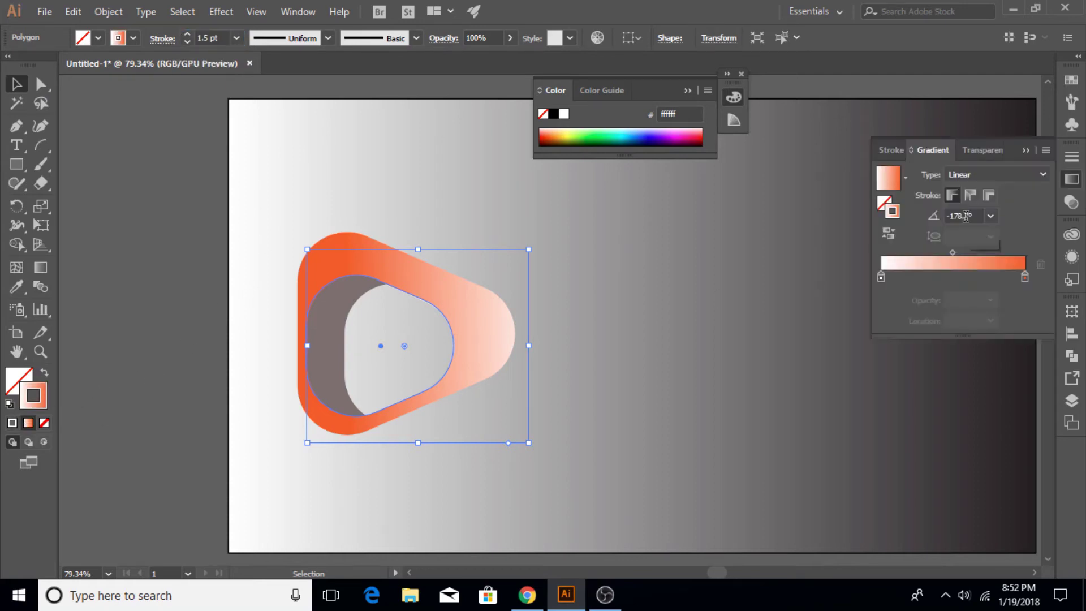
double_click(1024, 276)
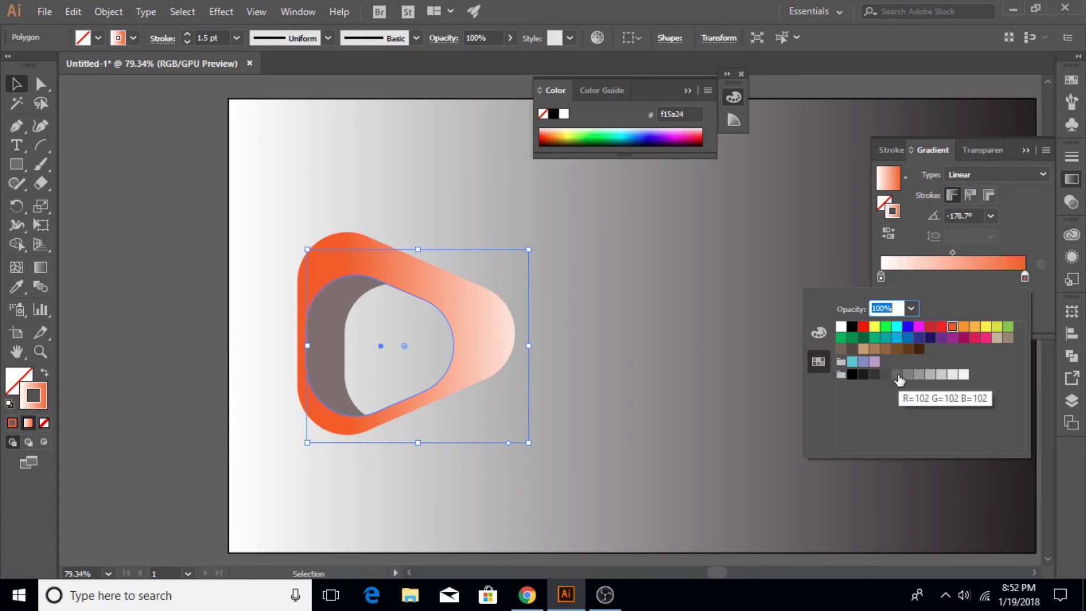
left_click(874, 375)
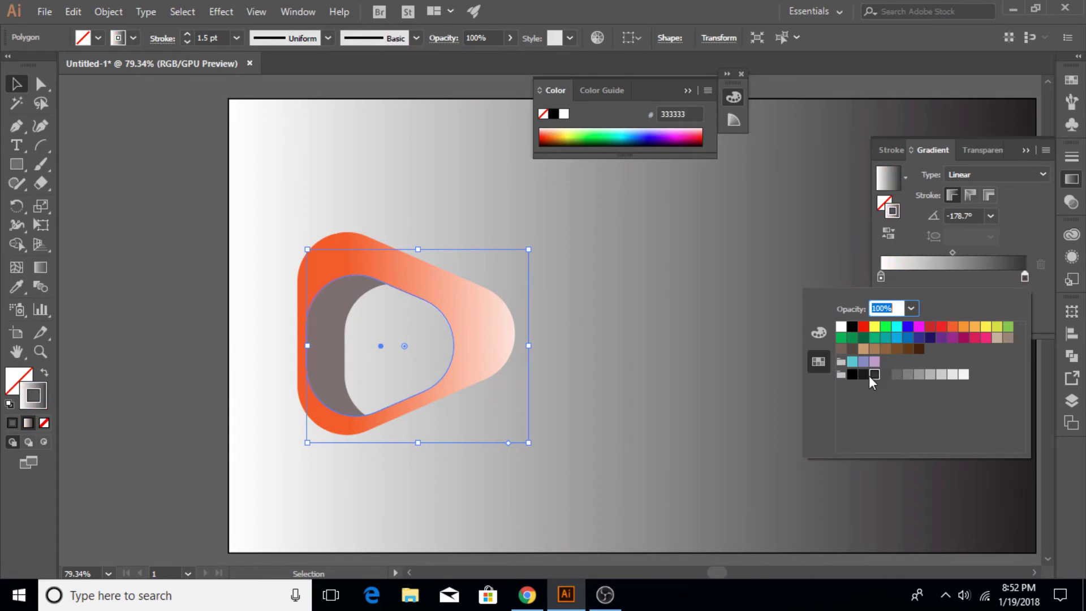
key("Escape")
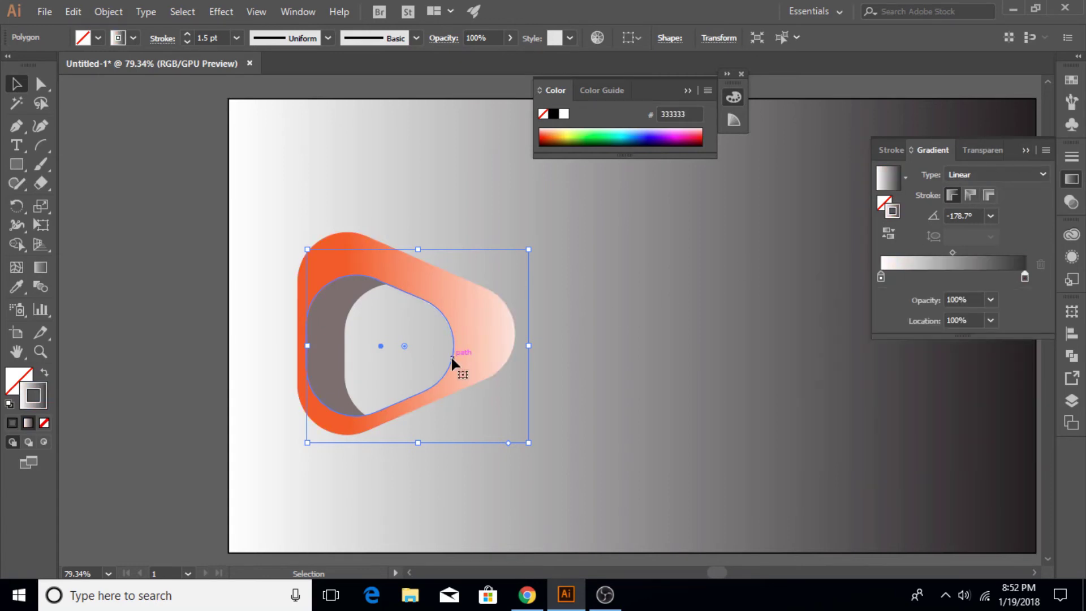
Step: Bring the triangle outline to the front with Arrange > Bring to Front
right_click(450, 355)
left_click(659, 276)
left_click(1025, 150)
left_click(744, 284)
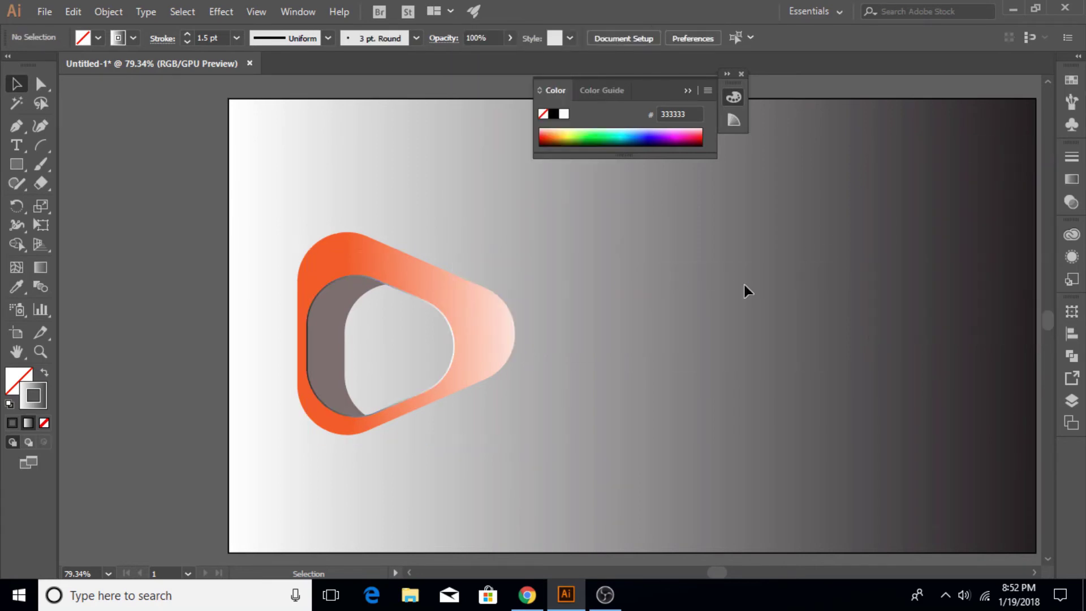
Step: Set the triangle outline's gradient angle to 90°
left_click(451, 339)
left_click(40, 267)
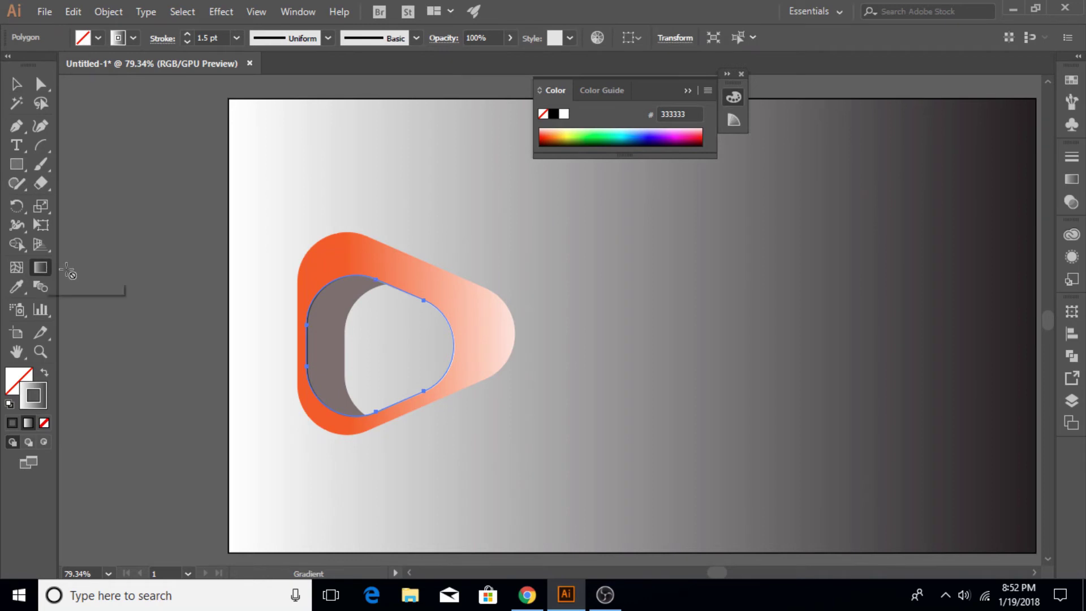
left_click(1071, 179)
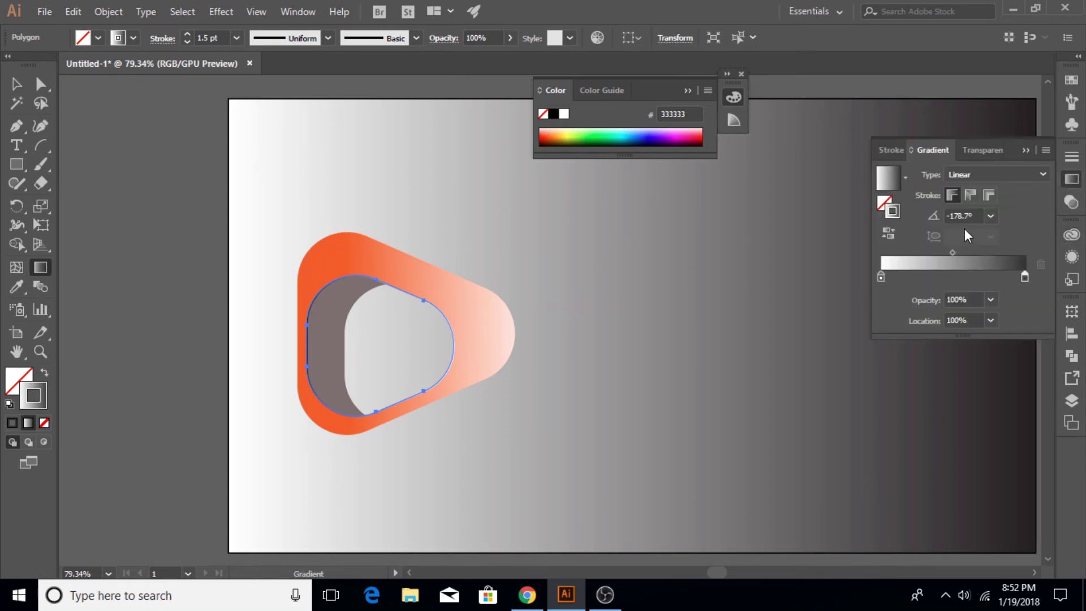
left_click(990, 216)
left_click(1007, 303)
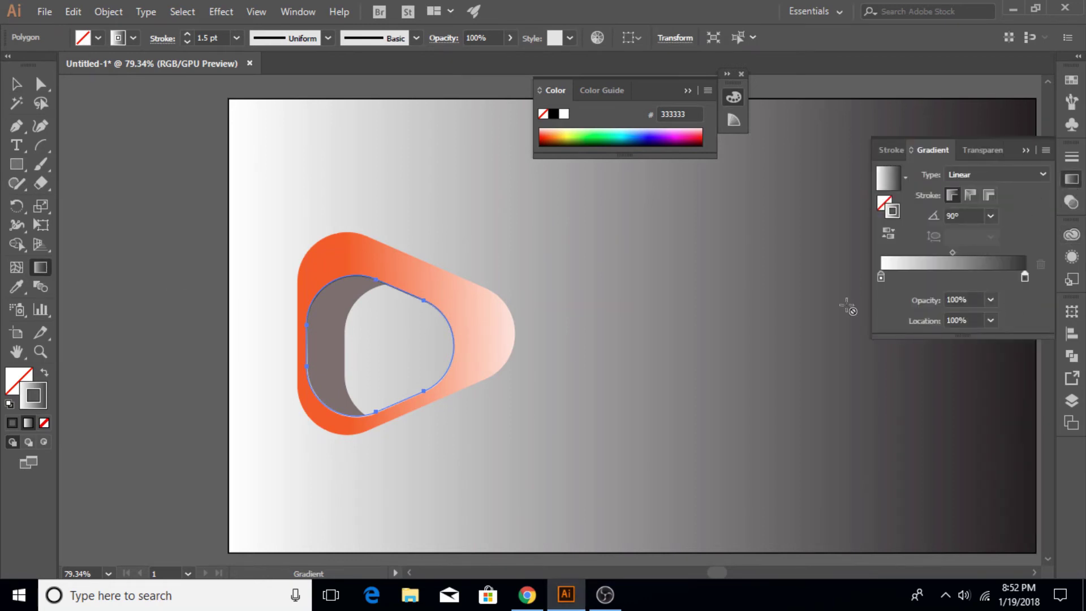
left_click(16, 83)
left_click(171, 245)
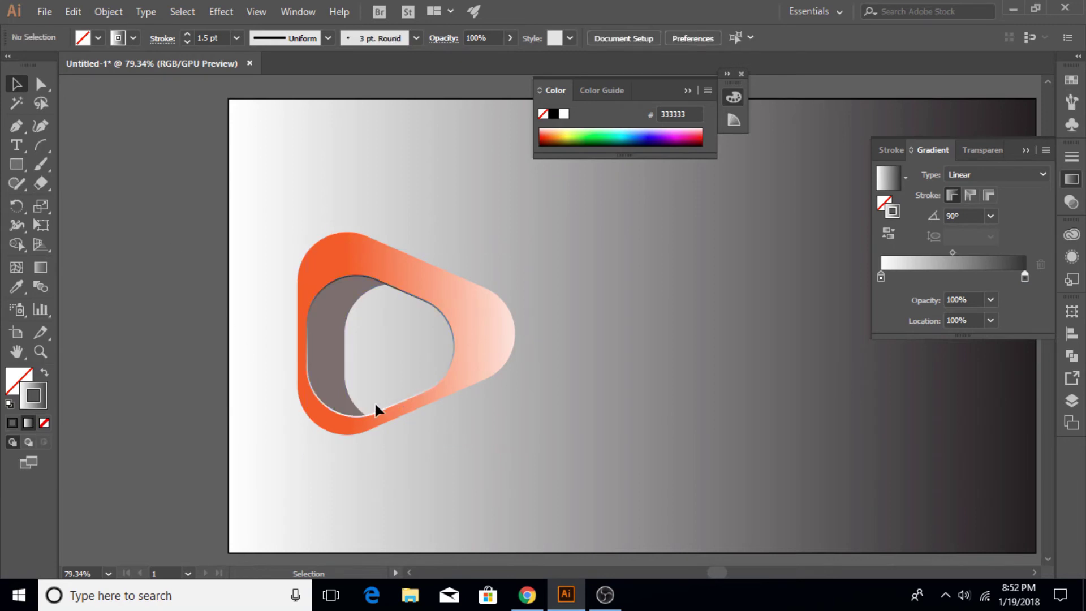
Step: Select both logo shapes and reposition them slightly to the left
left_click_drag(306, 225, 505, 408)
left_click_drag(476, 343, 737, 327)
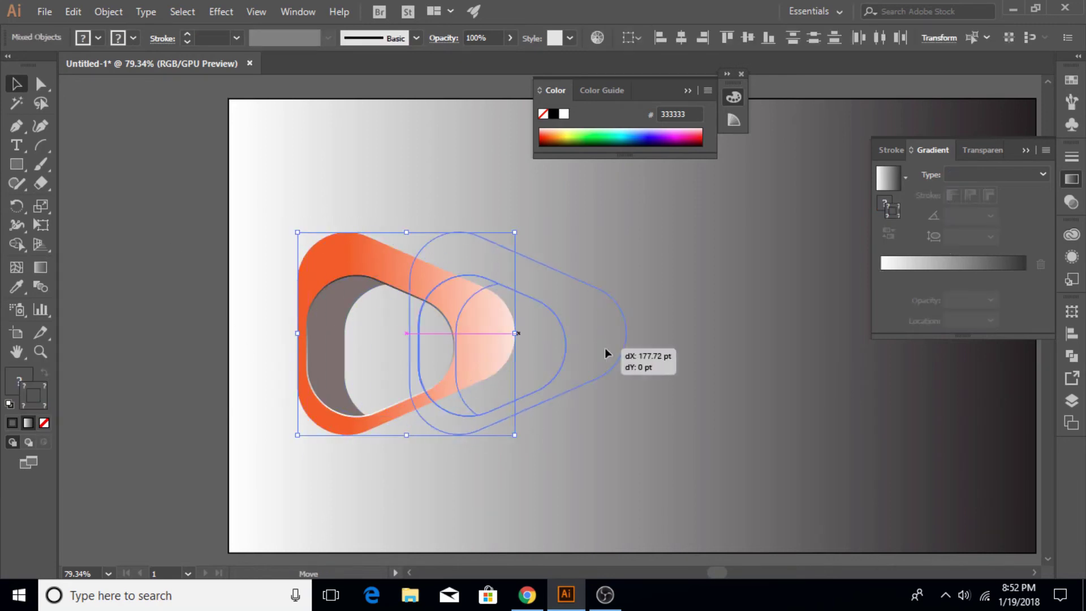
left_click(1025, 150)
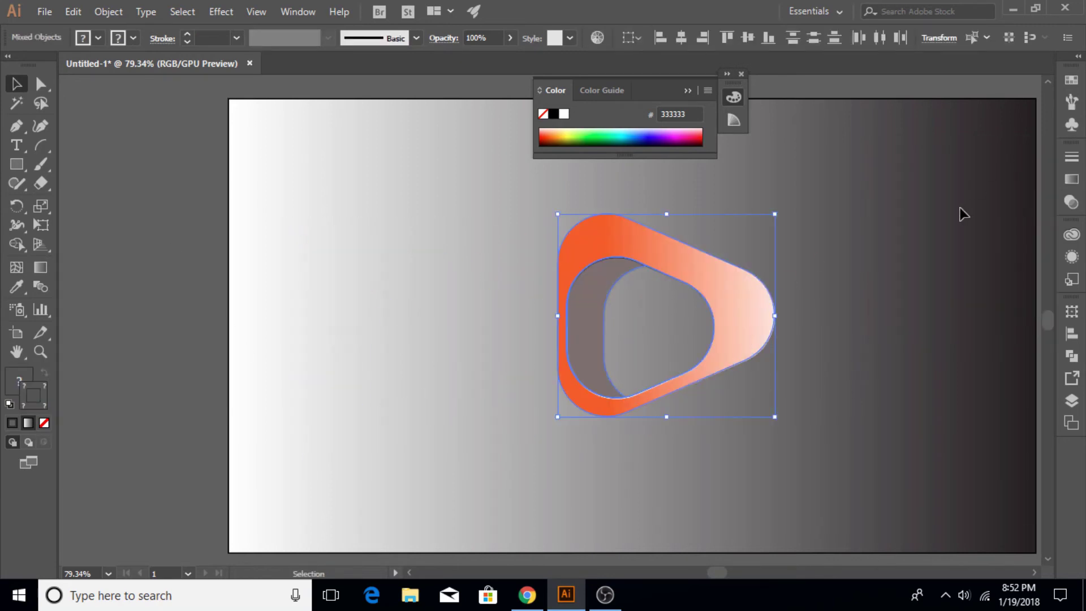
left_click_drag(839, 298, 780, 297)
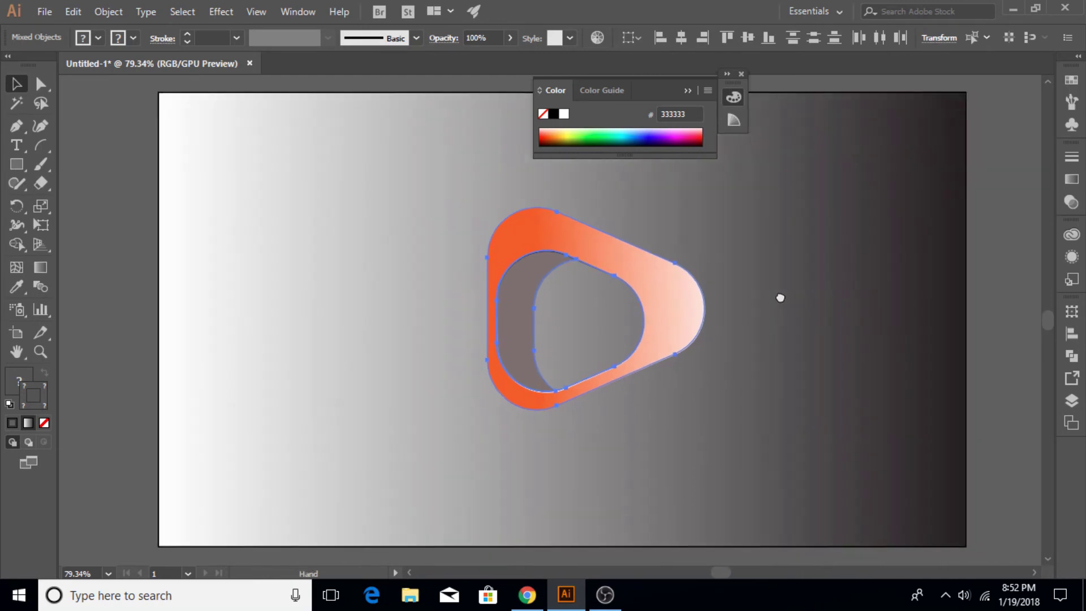
left_click(740, 74)
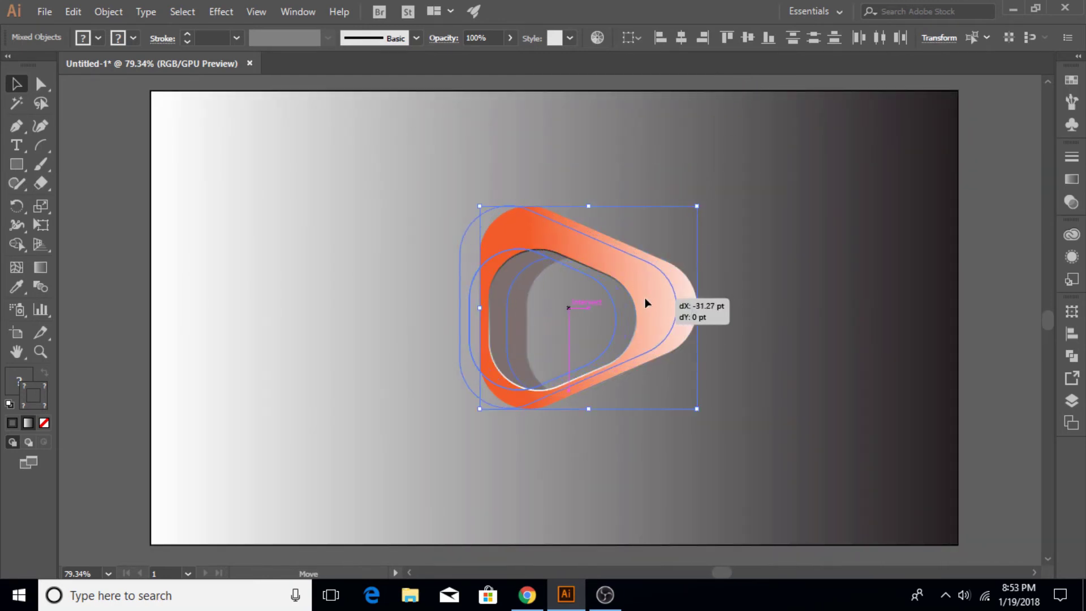
left_click_drag(664, 304, 644, 303)
left_click(754, 287)
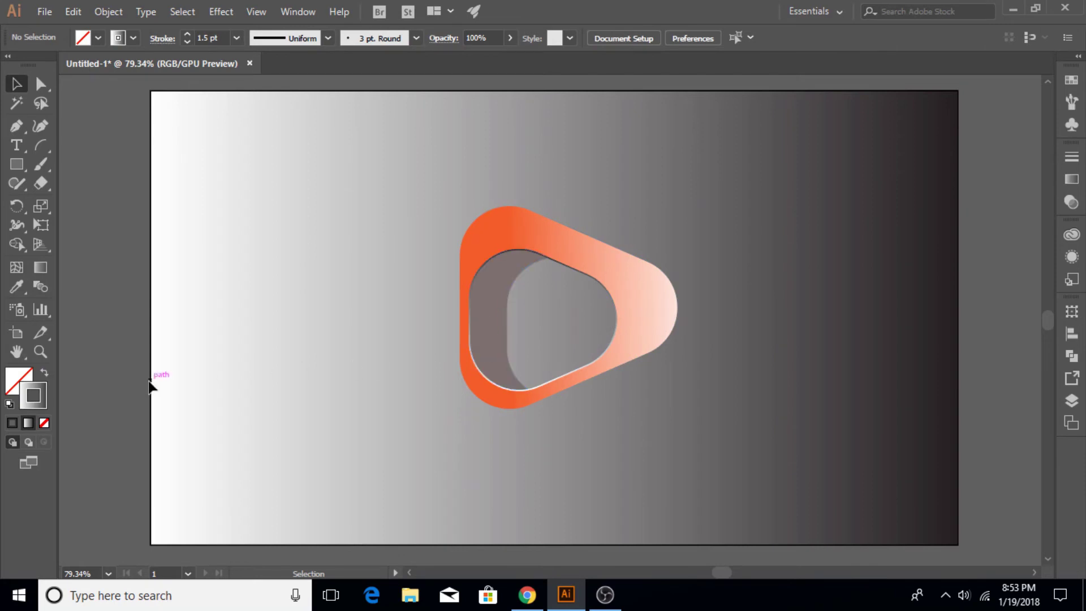
Step: Set the ring gradient's right stop to red-orange bf3500
left_click(641, 294)
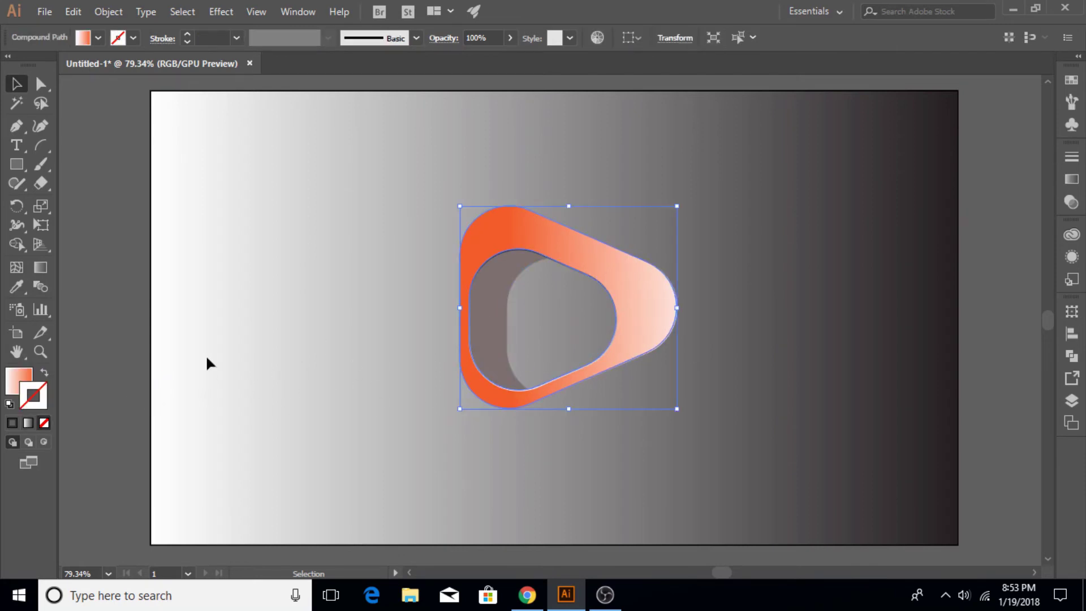
left_click(19, 378)
left_click(1071, 179)
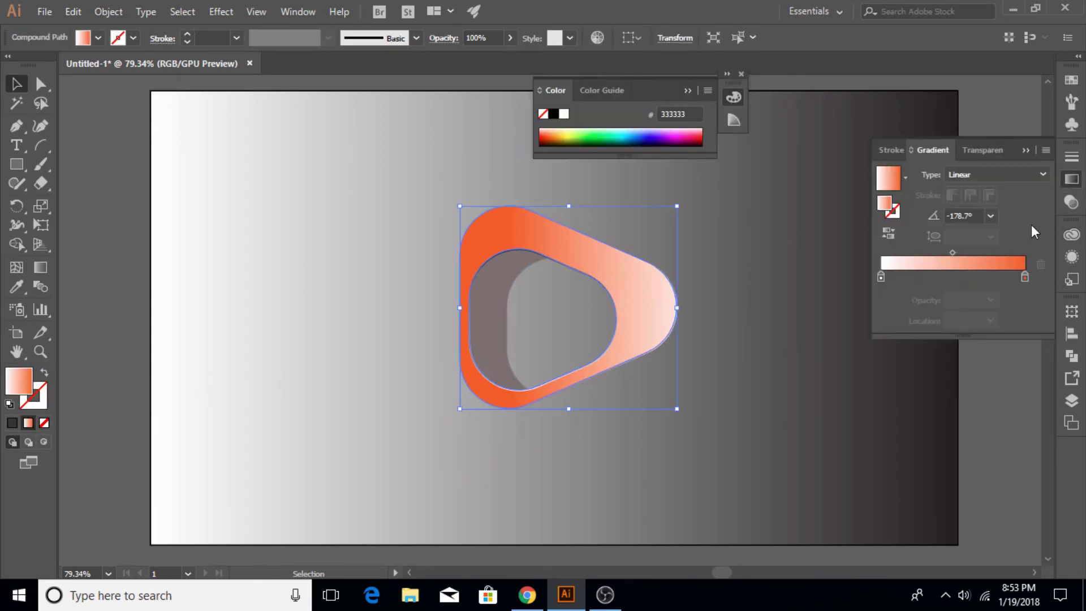
double_click(1025, 277)
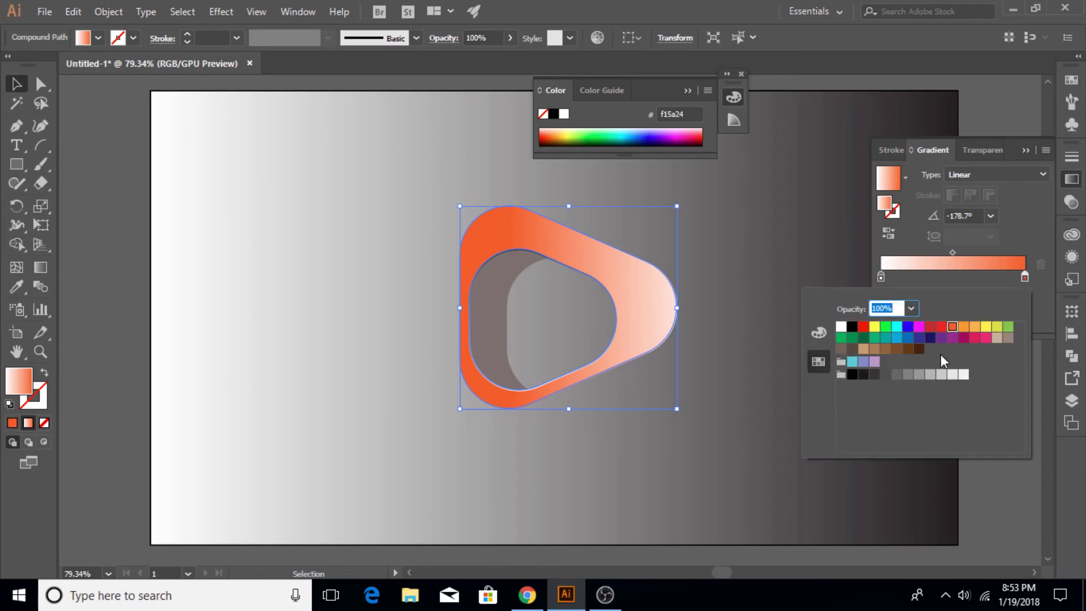
left_click(818, 332)
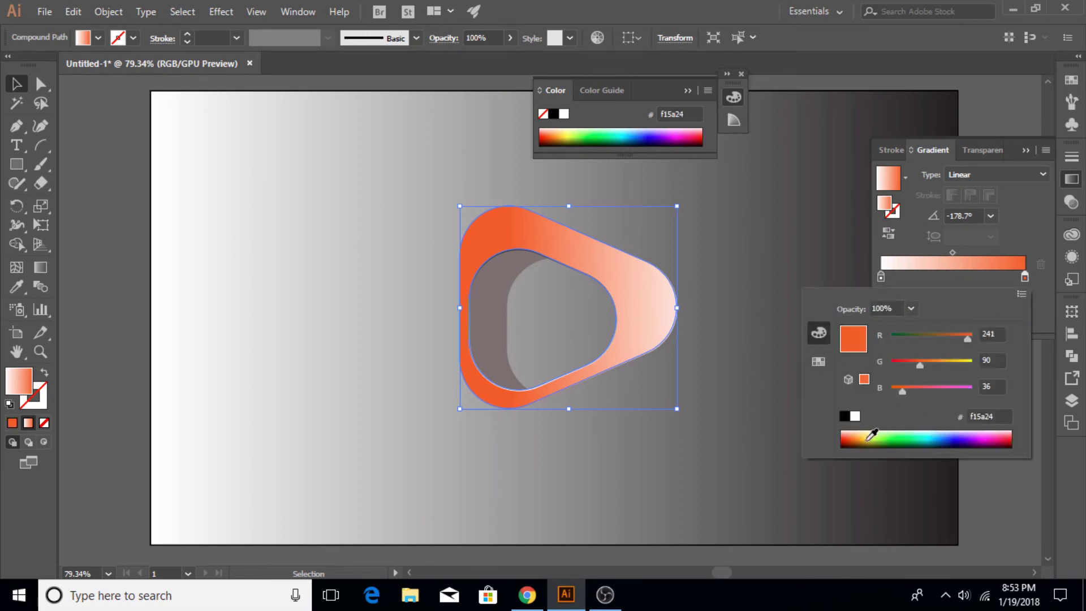
left_click_drag(867, 439, 848, 438)
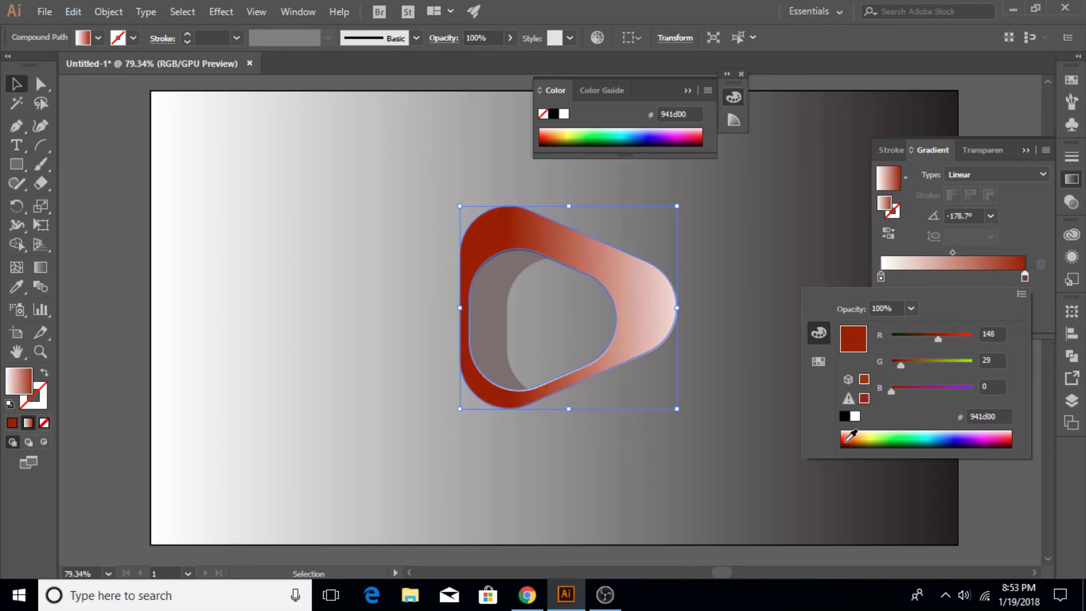
left_click_drag(849, 435, 854, 433)
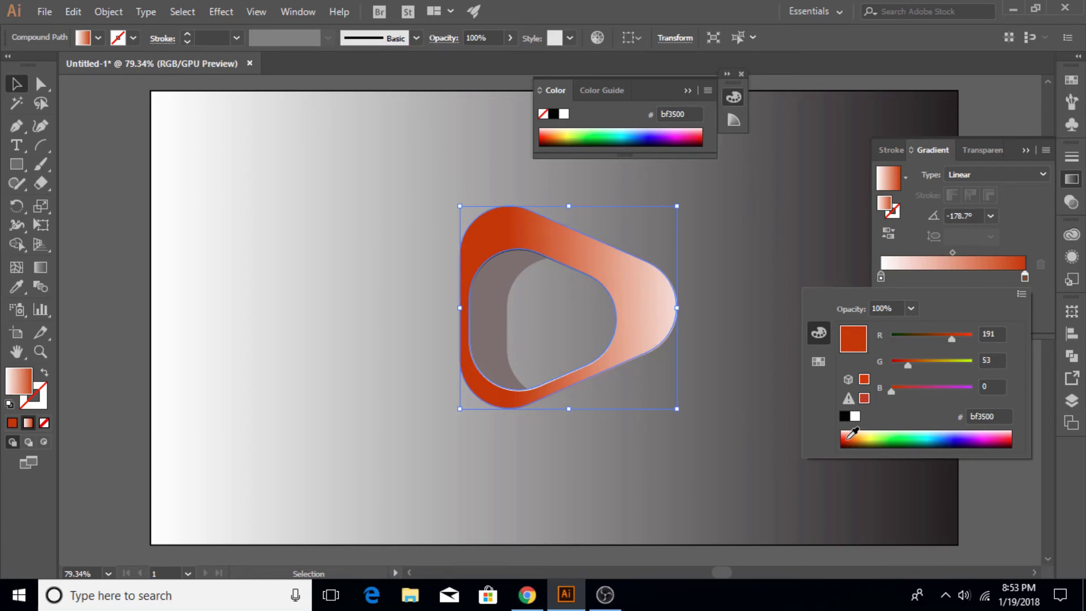
Step: Set the ring gradient's left stop to black
left_click(879, 278)
left_click(844, 416)
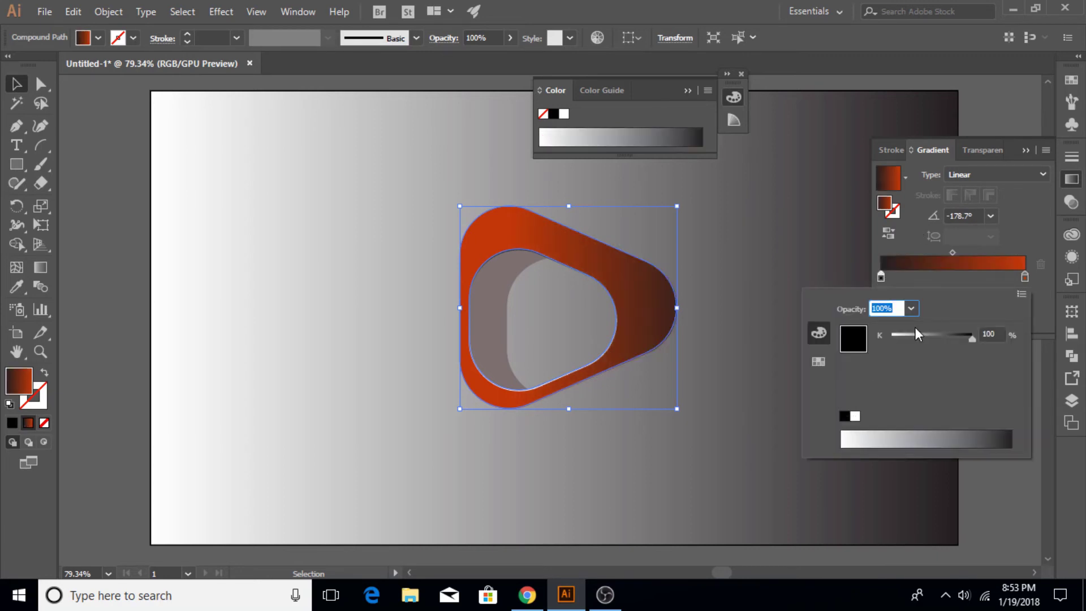
left_click(1020, 149)
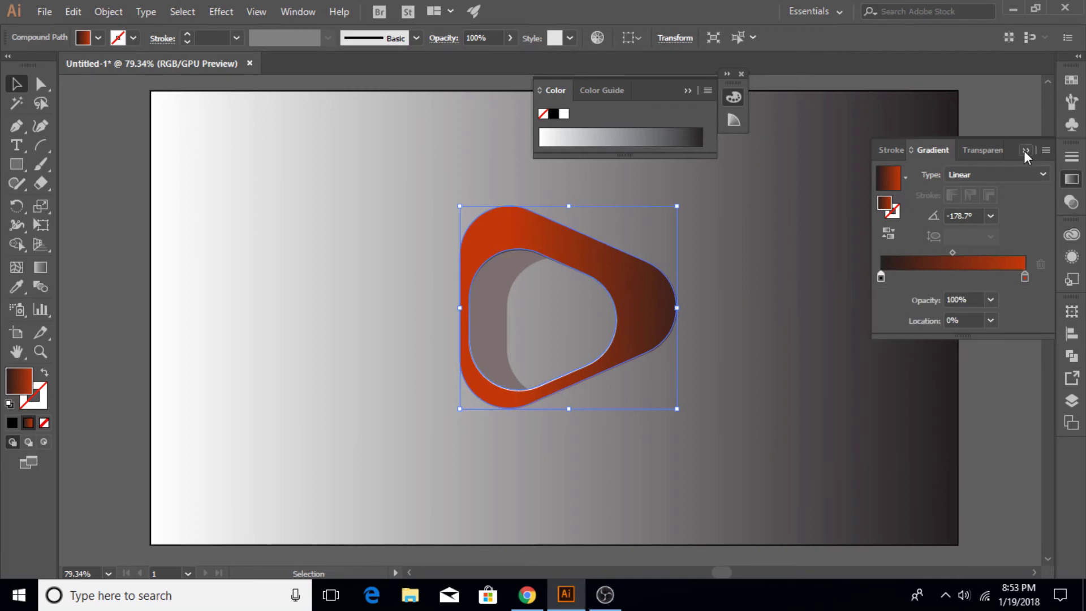
left_click(1025, 150)
Step: Drag the Gradient tool vertically across the ring so red-orange sits at the top
left_click(40, 266)
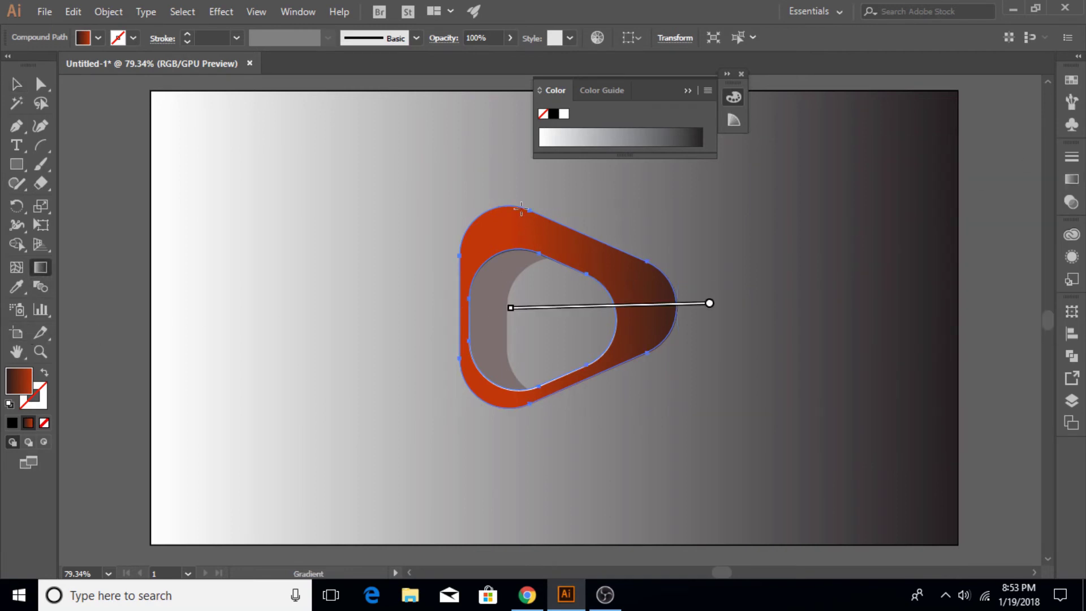
mouse_move(521, 208)
left_mouse_down()
mouse_move(518, 407)
mouse_move(526, 220)
left_mouse_up()
left_click_drag(519, 414, 527, 209)
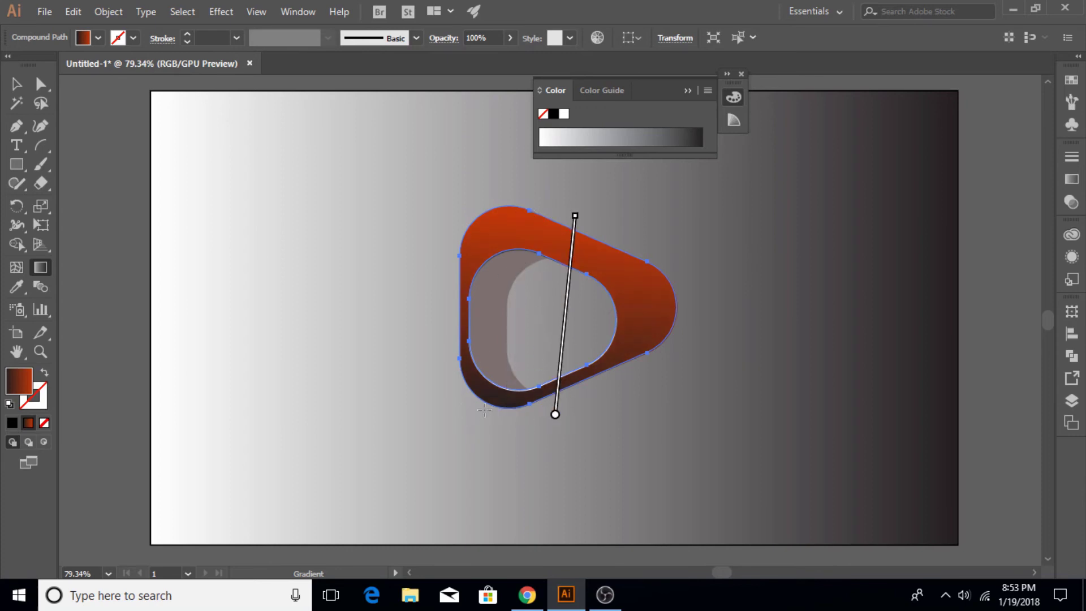
left_click_drag(484, 410, 521, 211)
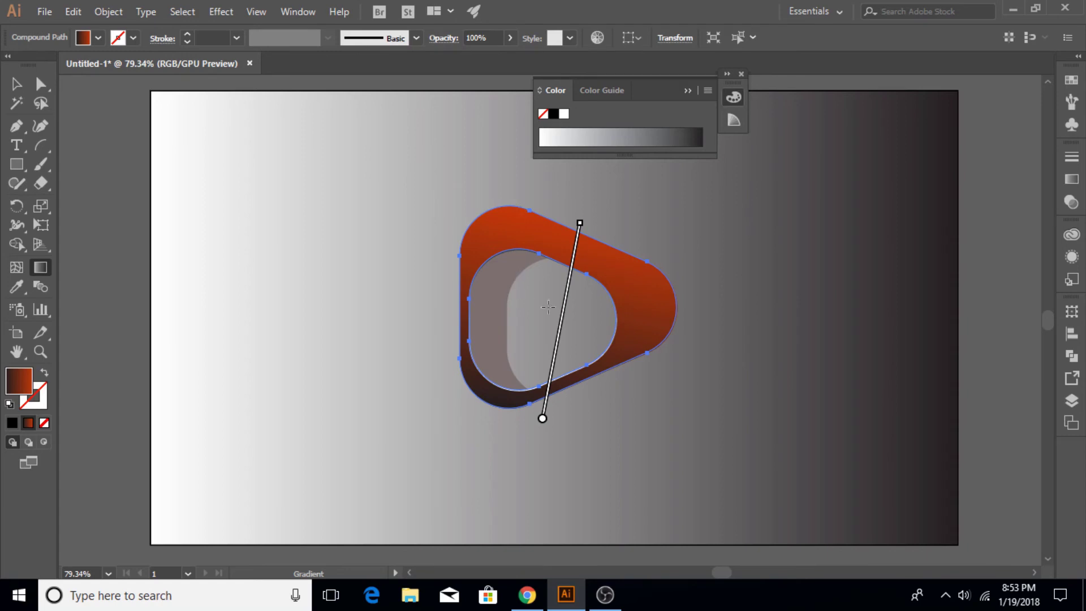
mouse_move(548, 306)
left_mouse_down()
mouse_move(560, 310)
mouse_move(545, 313)
mouse_move(560, 328)
left_mouse_up()
Step: Close the floating Color panel and select the inner grey crescent
left_click(740, 73)
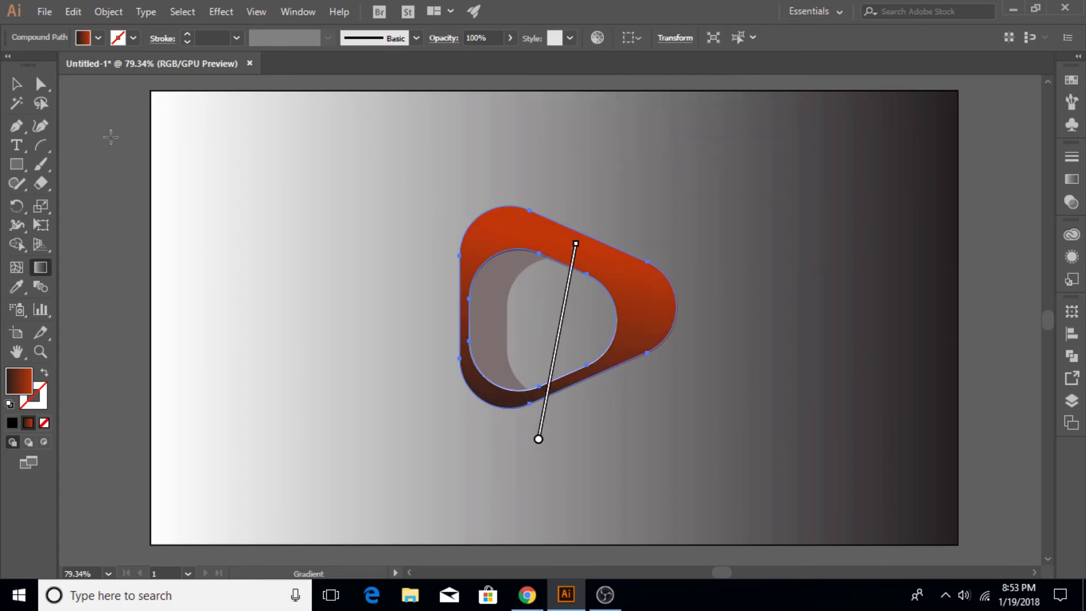
left_click(16, 83)
left_click(493, 315)
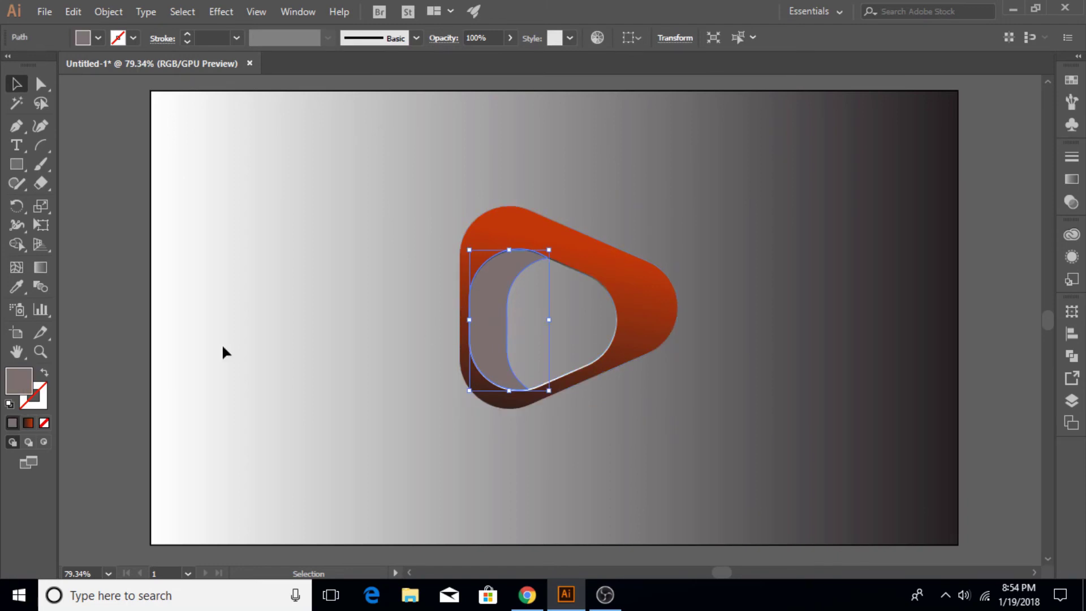
Step: Eyedrop the ring's gradient onto the inner crescent and drag it vertically, dark at the top
left_click(17, 287)
left_click(582, 245)
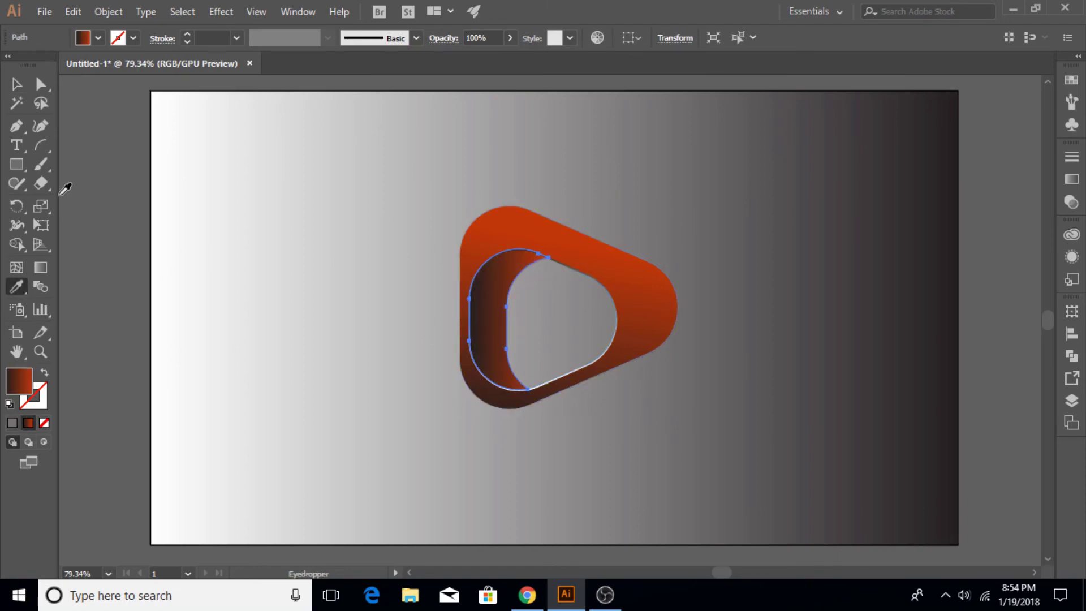
left_click(40, 268)
mouse_move(509, 320)
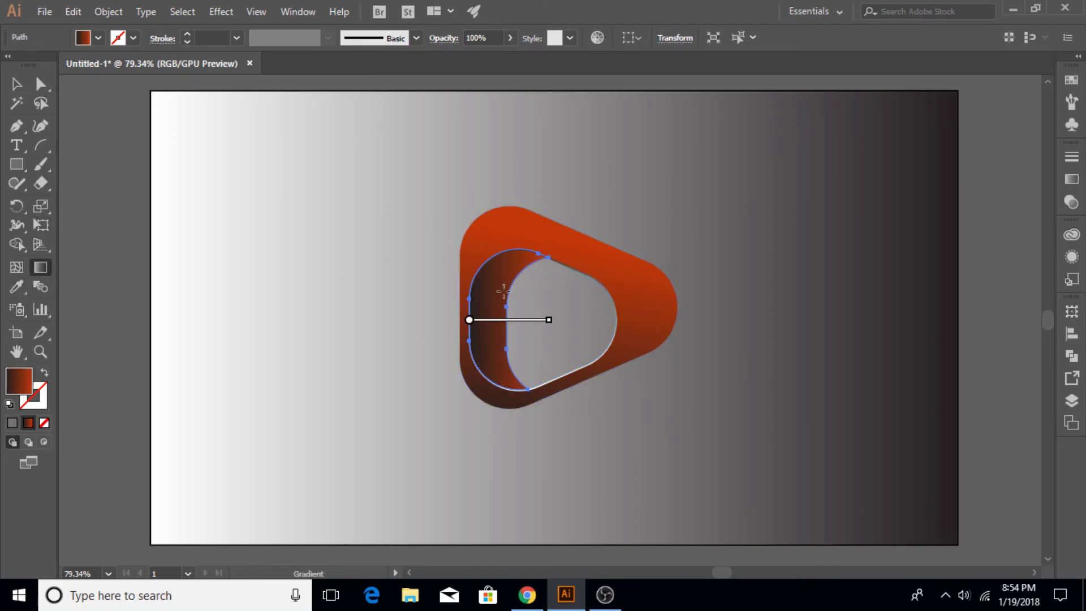
left_click_drag(509, 259, 505, 387)
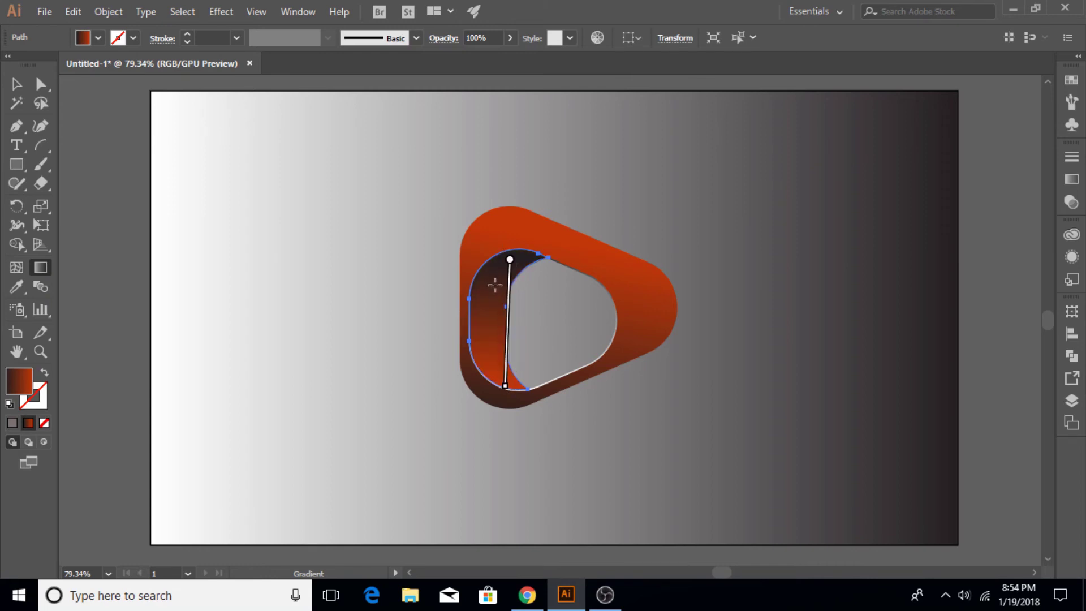
left_click_drag(502, 244, 502, 452)
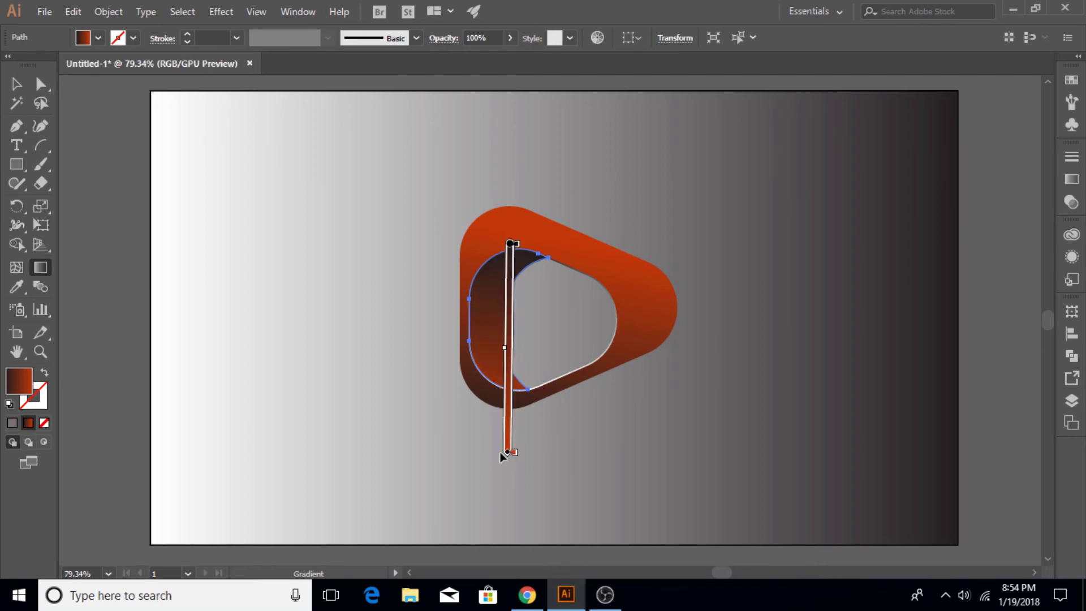
left_click(17, 85)
left_click(312, 288)
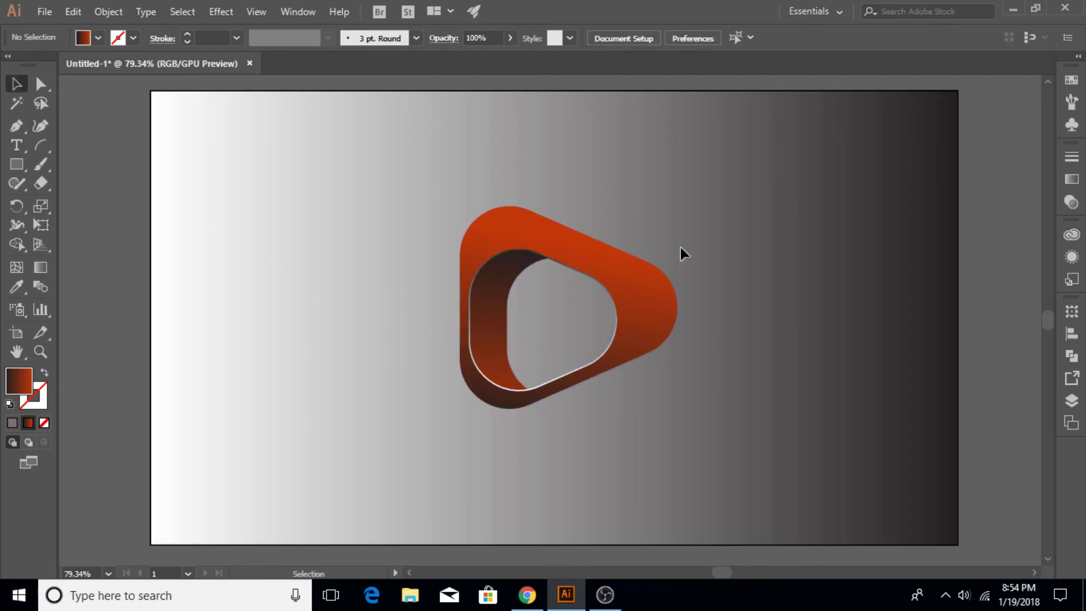
Step: Nudge the whole logo up slightly, then show the Layers panel with Layer 1 expanded
left_click(661, 346)
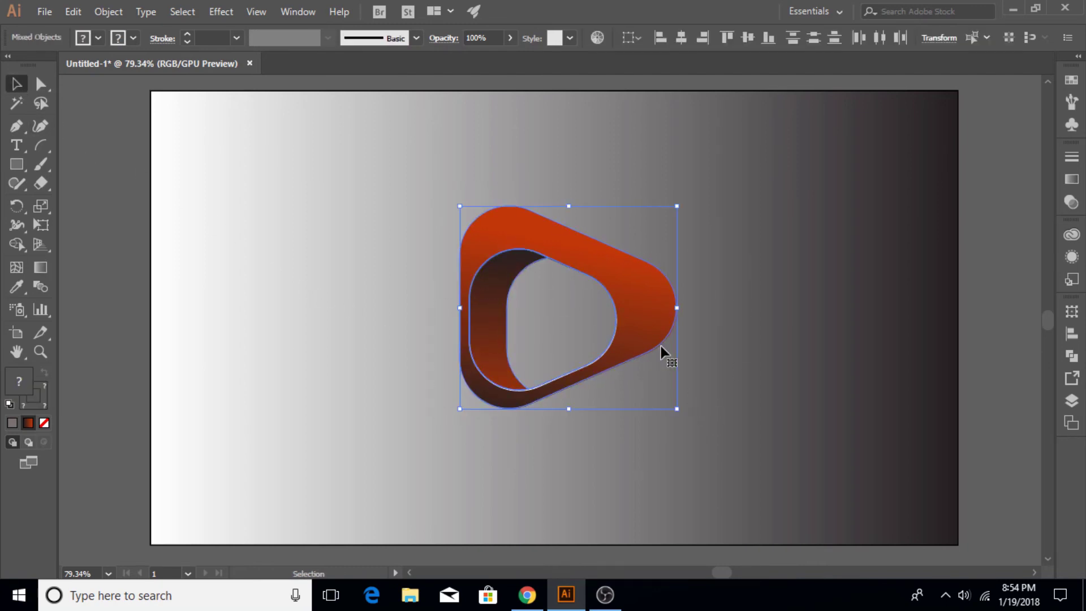
left_click_drag(649, 330, 649, 318)
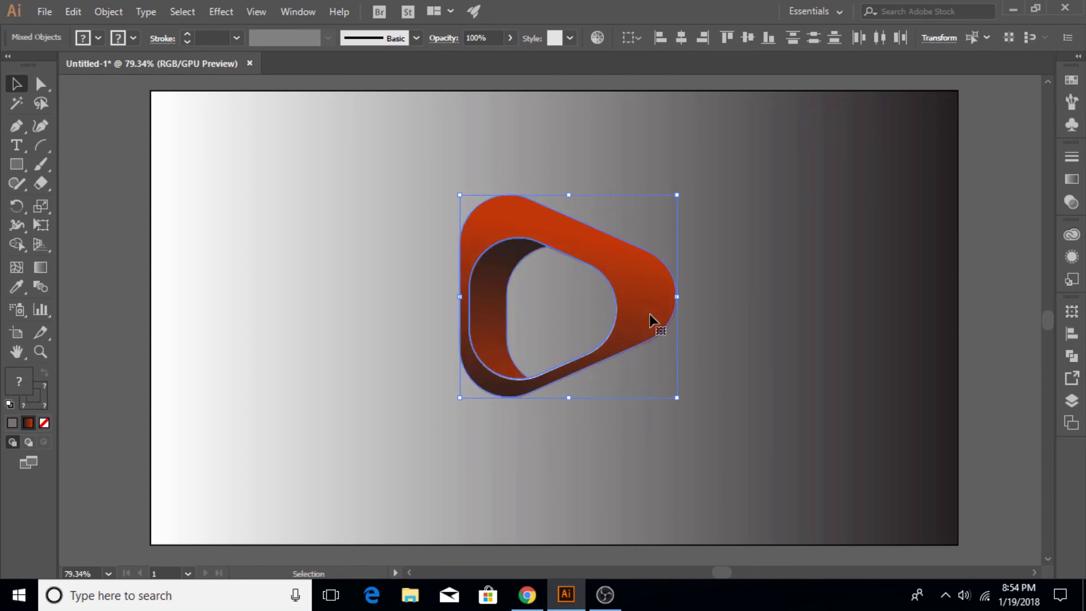
left_click(747, 294)
left_click(1071, 401)
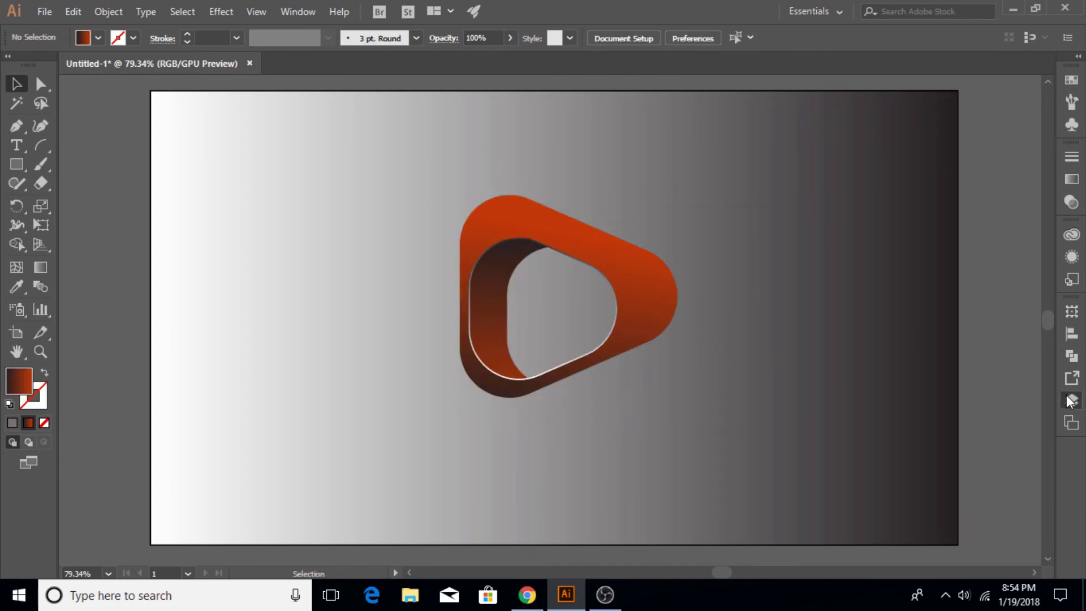
left_click(913, 329)
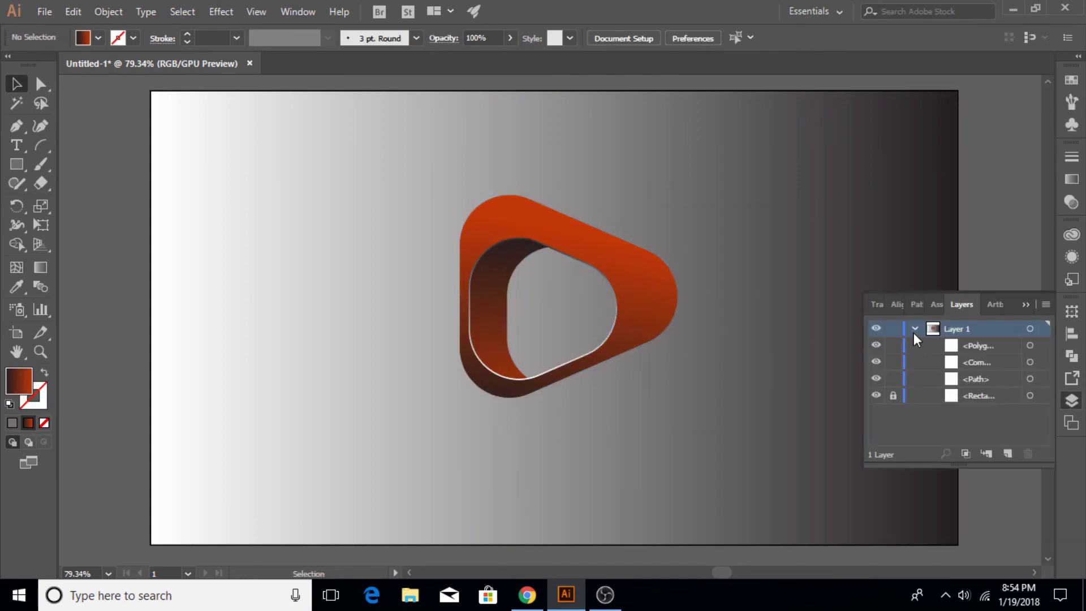
Step: Unlock and select the background rectangle in the Layers panel
left_click(893, 396)
left_click(776, 400)
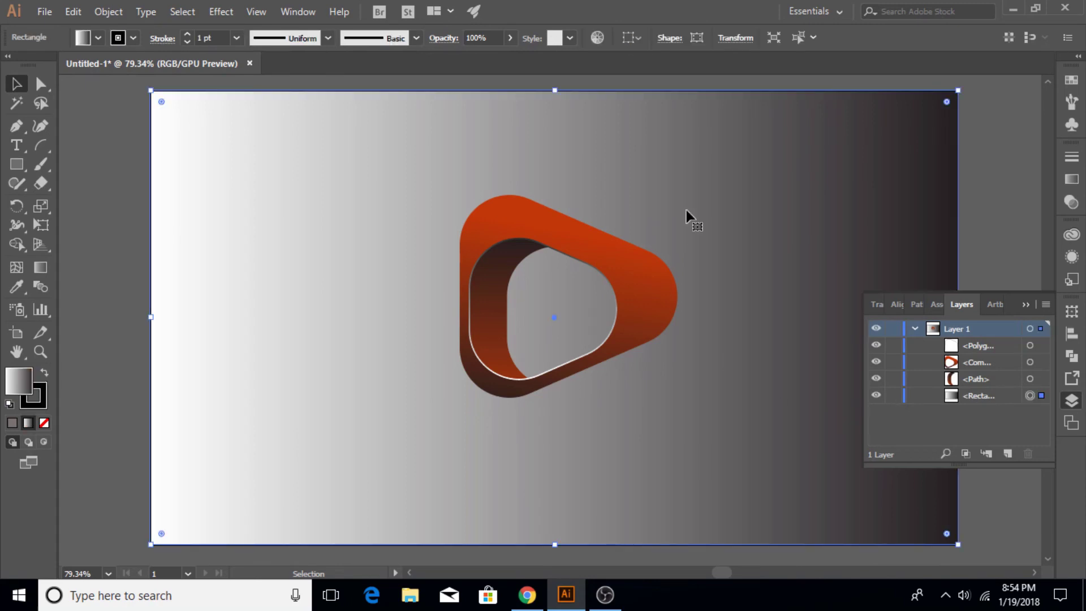
left_click(1026, 304)
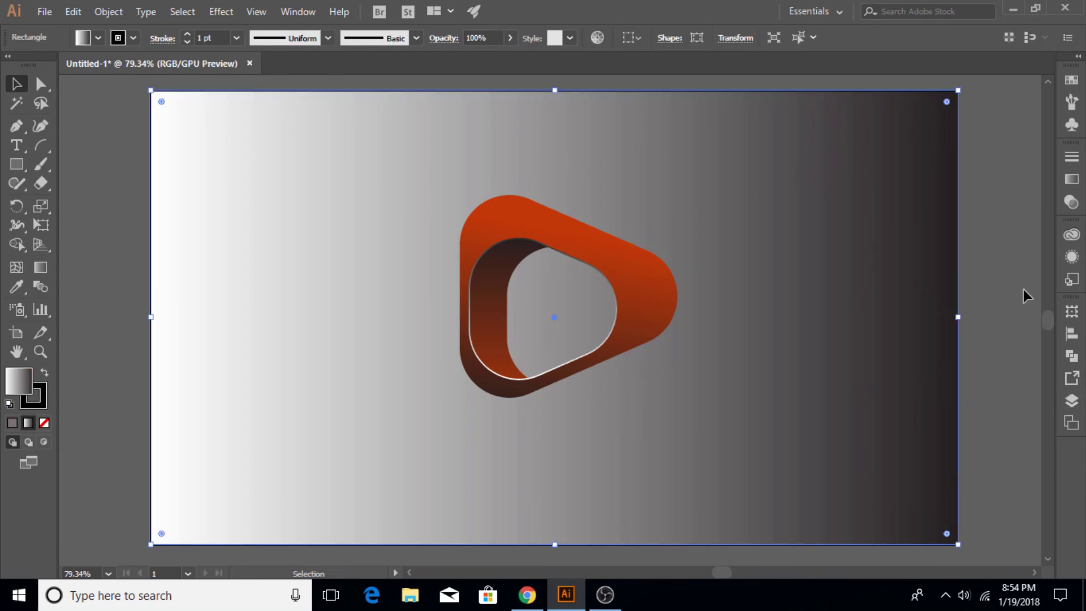
Step: Set the background gradient's left stop to black
left_click(1070, 180)
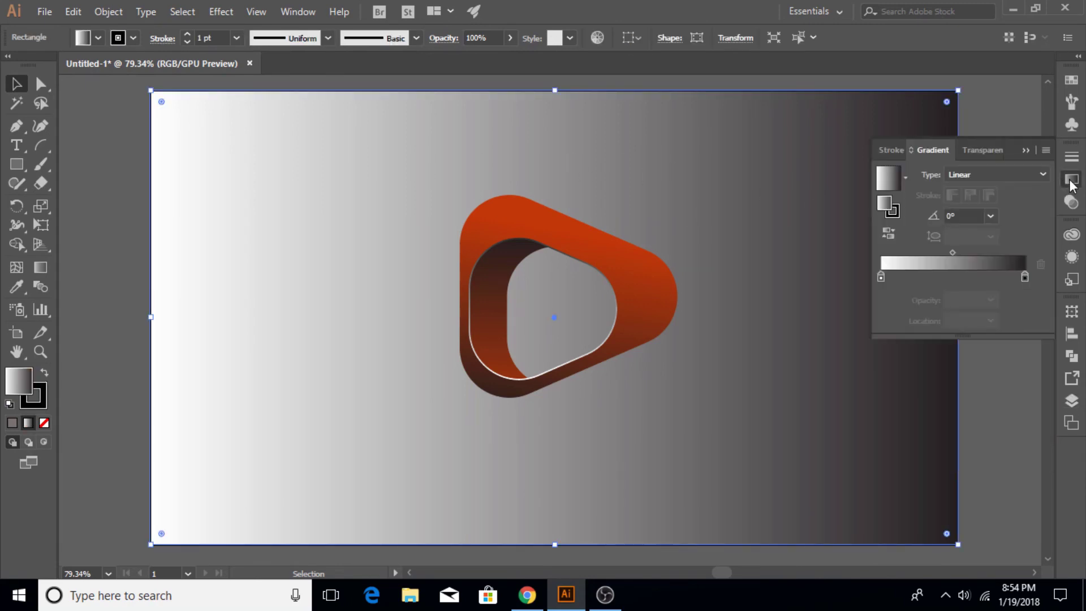
double_click(881, 276)
left_click(818, 361)
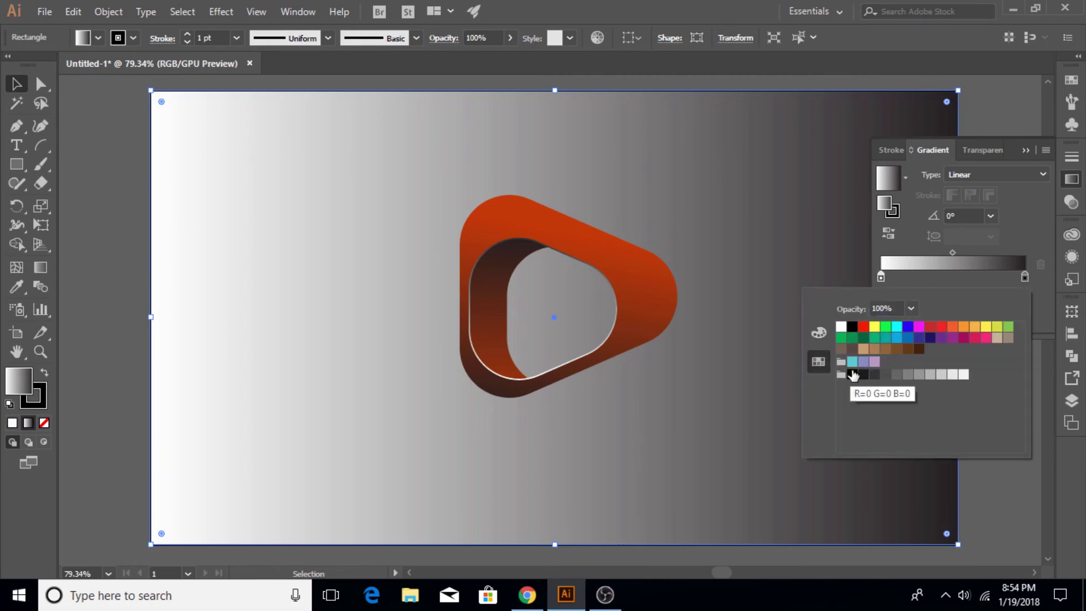
left_click(852, 374)
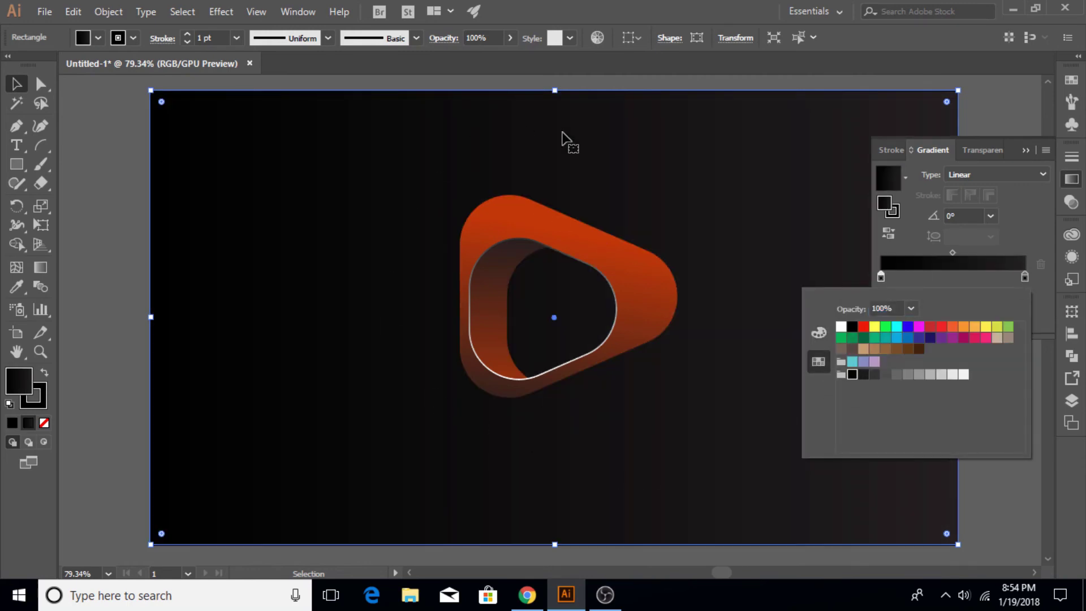
left_click(1025, 279)
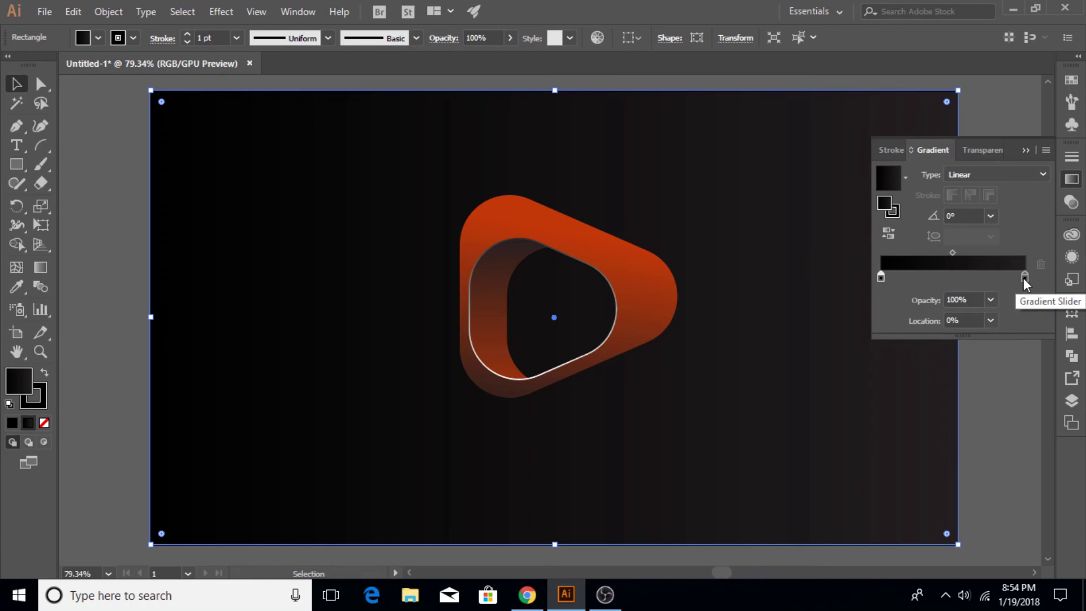
Step: Change the background gradient type to Radial
left_click(1012, 177)
left_click(983, 199)
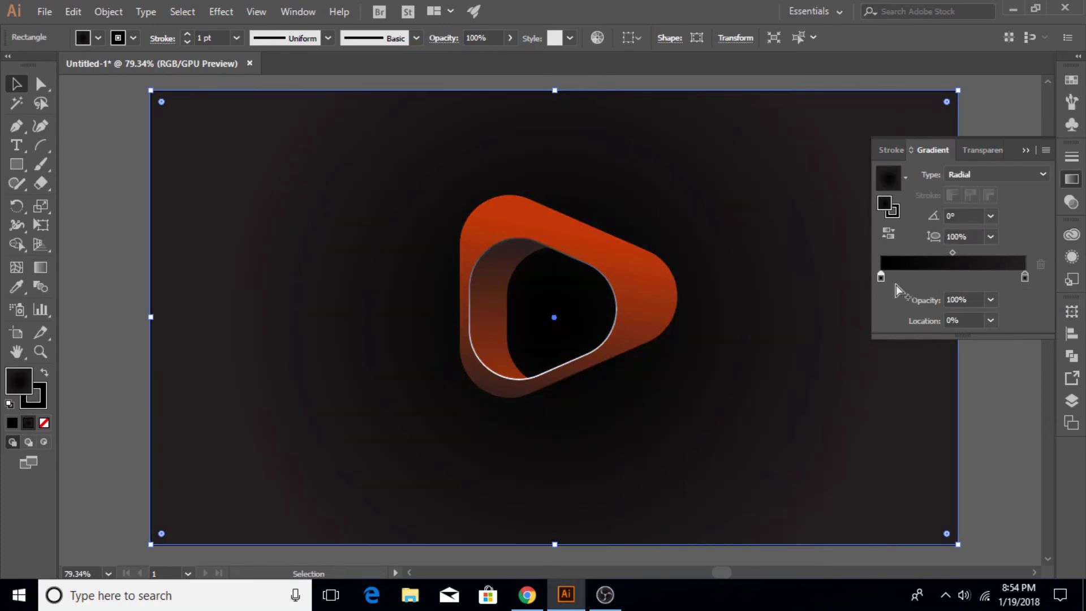
mouse_move(881, 277)
left_mouse_down()
mouse_move(990, 277)
mouse_move(880, 277)
left_mouse_up()
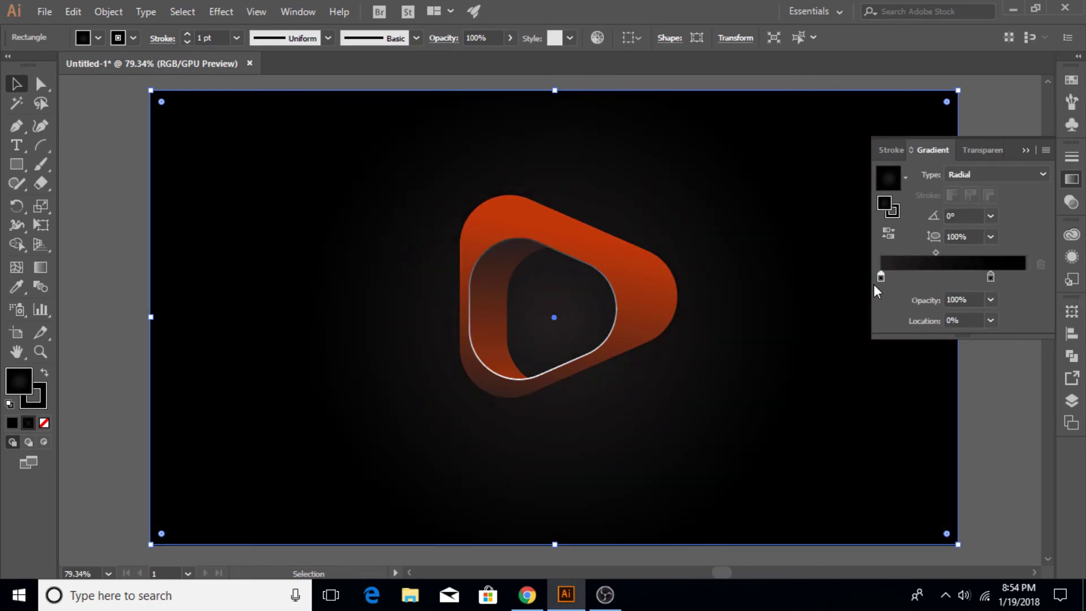
left_click(1024, 277)
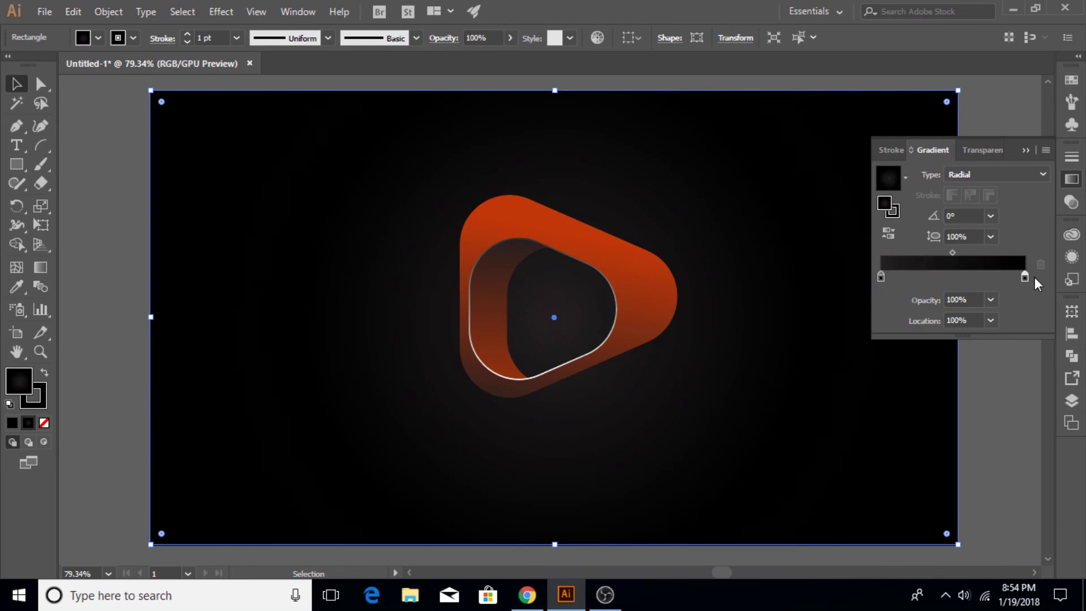
Step: Make the radial gradient's centre cyan and set its aspect ratio to 70%
double_click(881, 278)
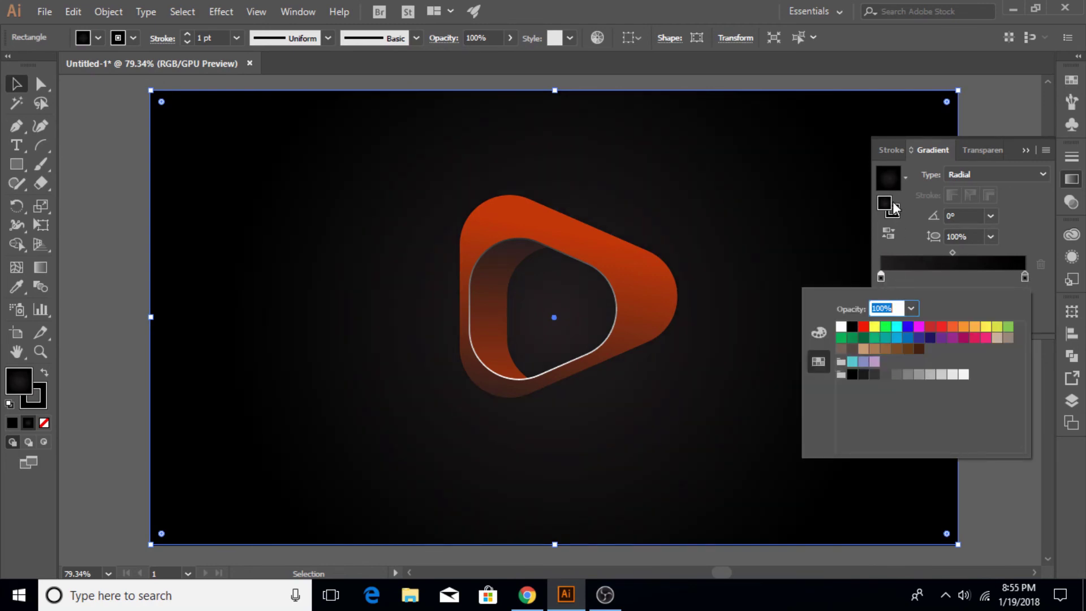
left_click(824, 334)
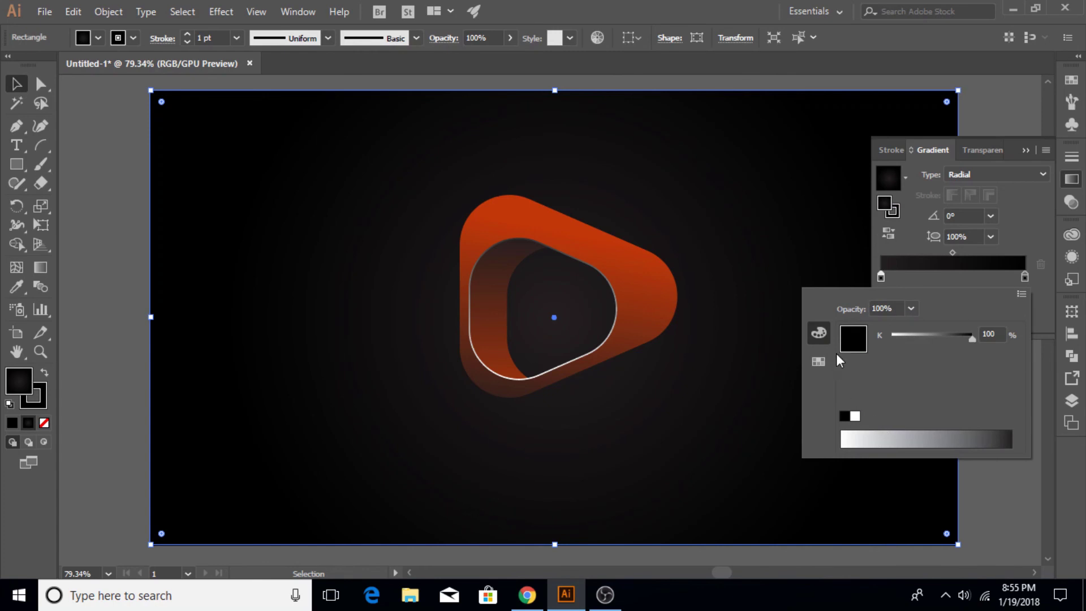
left_click(818, 361)
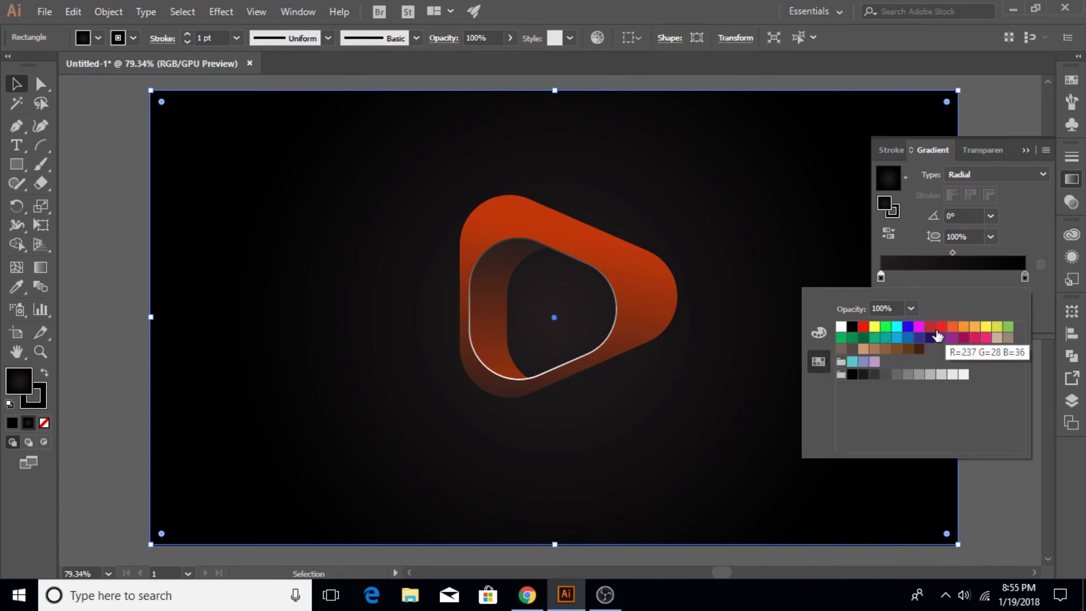
left_click(897, 328)
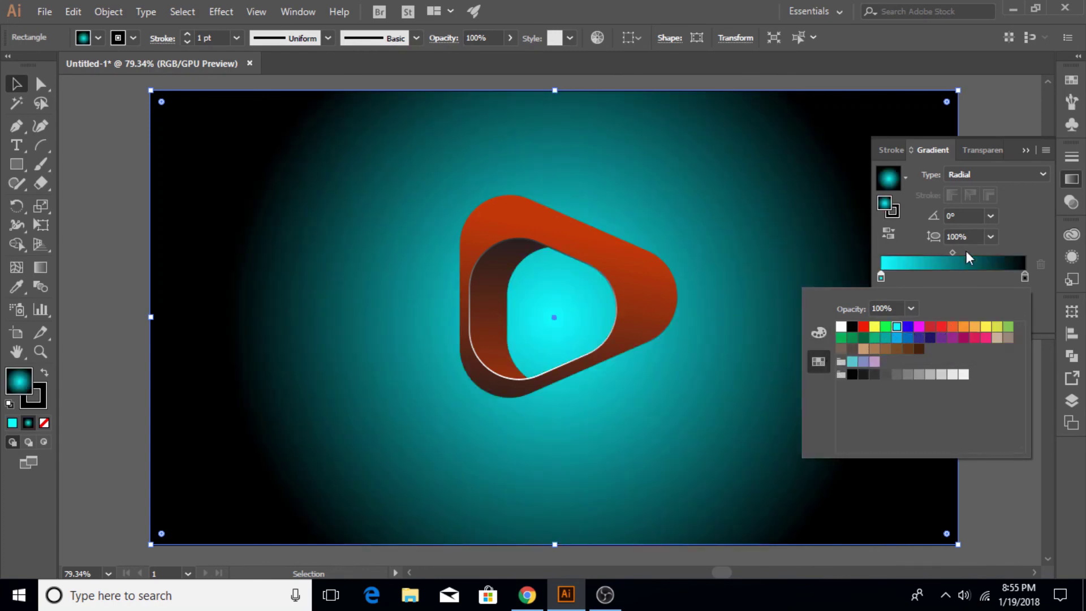
left_click(990, 215)
left_click(990, 236)
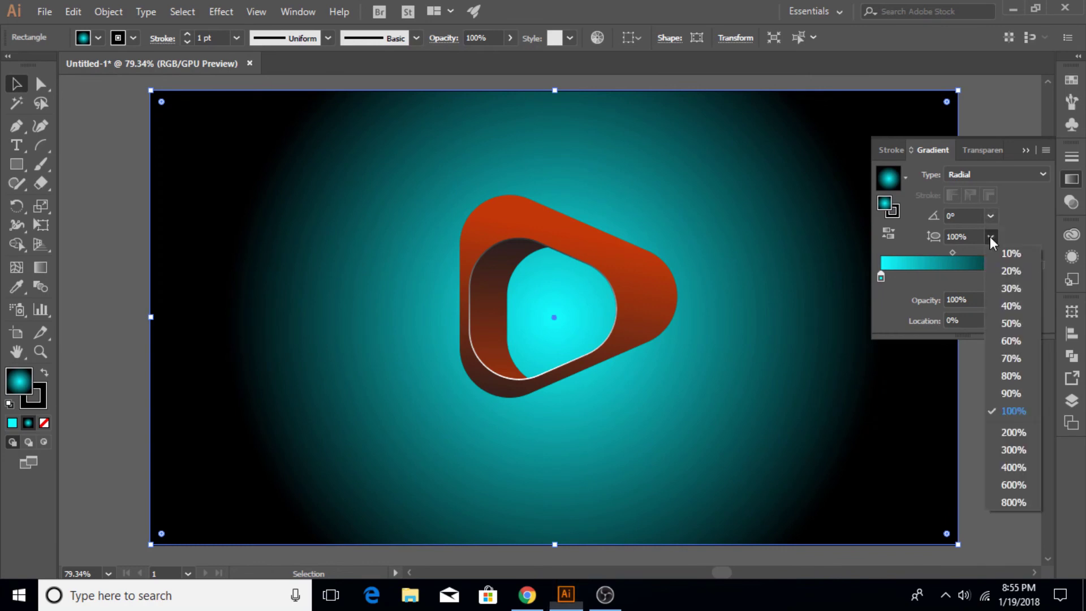
left_click(1005, 355)
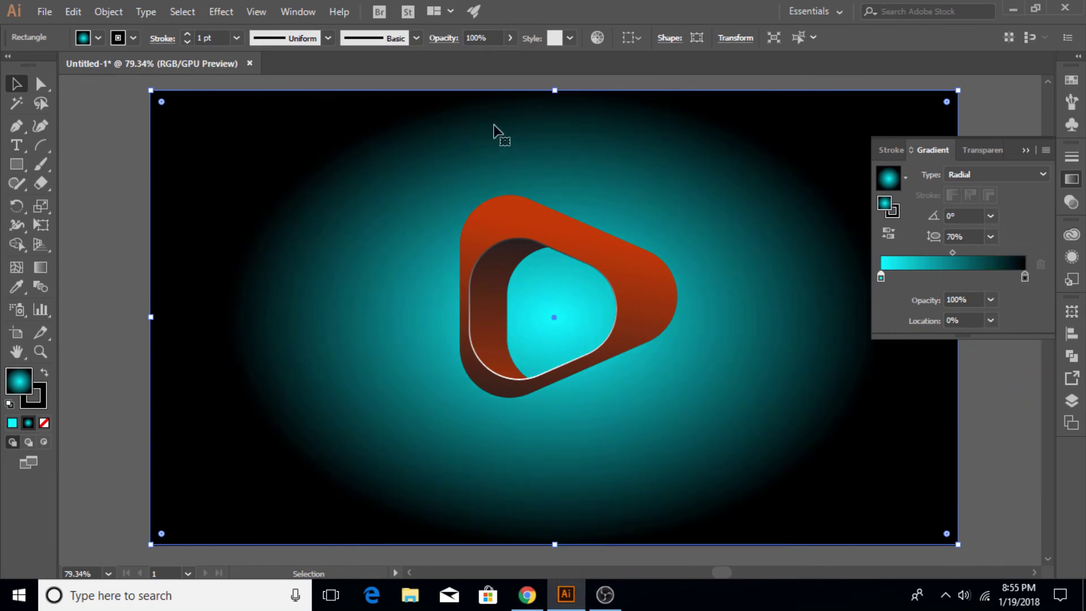
Step: Darken the centre gradient stop to deep teal 00262a using the RGB colour spectrum
double_click(882, 277)
left_click(818, 333)
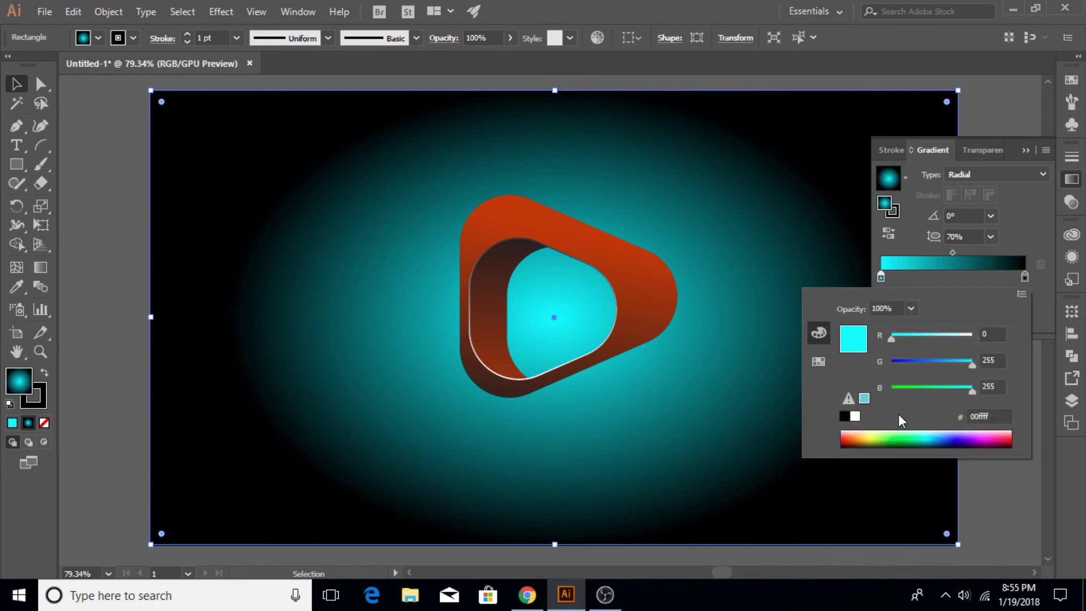
mouse_move(920, 437)
left_mouse_down()
mouse_move(1011, 439)
mouse_move(915, 438)
left_mouse_up()
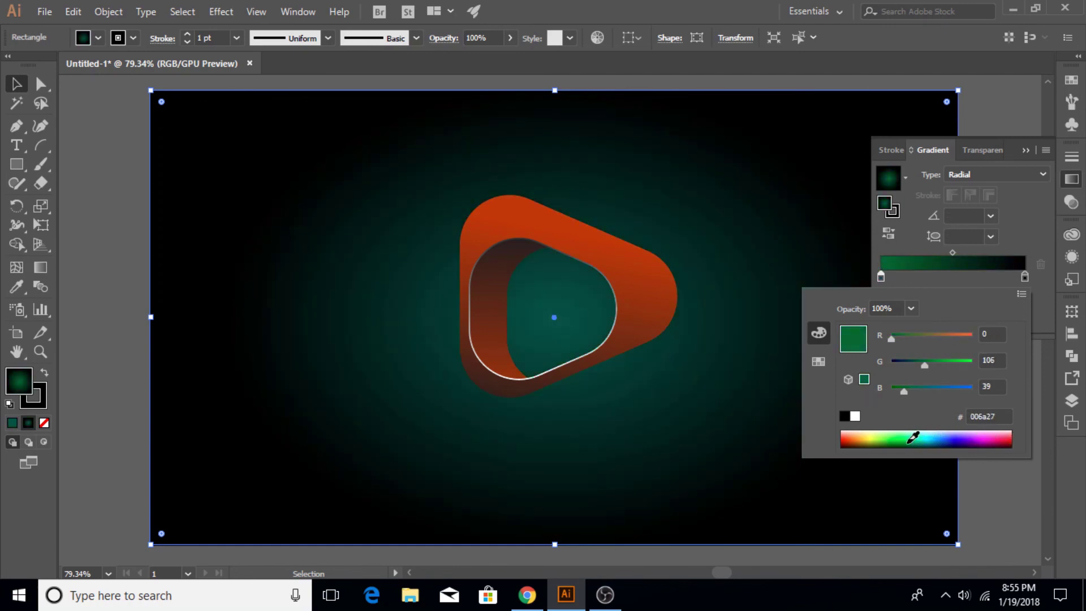
left_click_drag(914, 438, 902, 429)
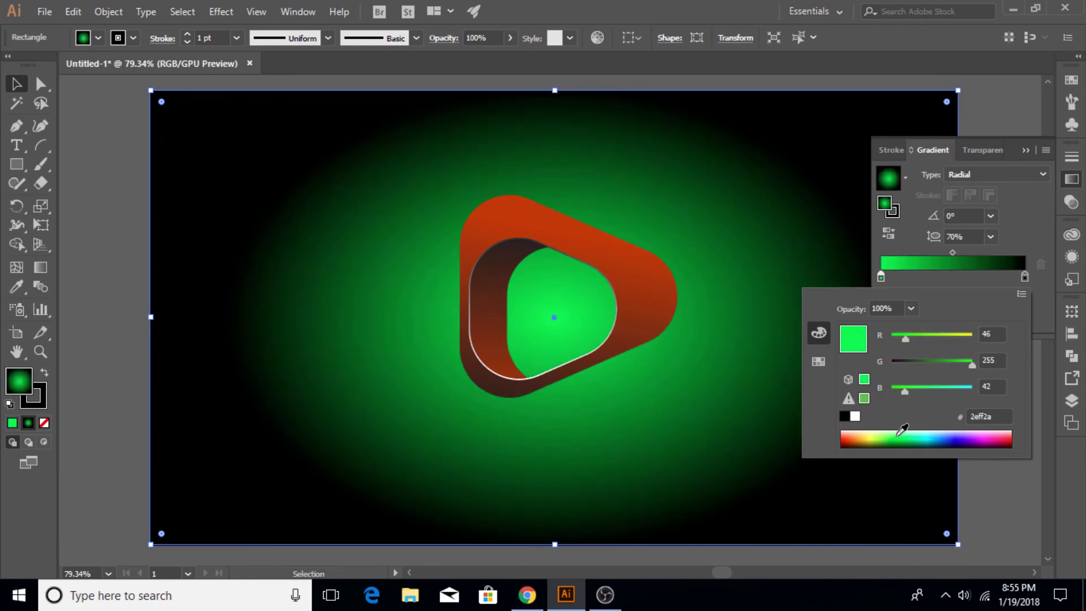
left_click_drag(903, 429, 899, 440)
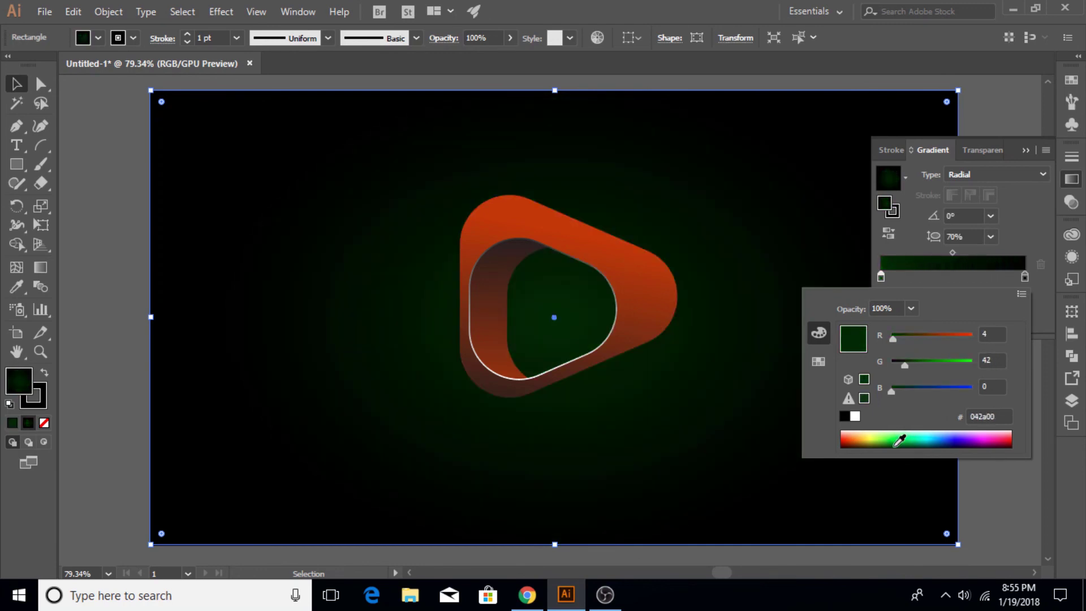
type("63")
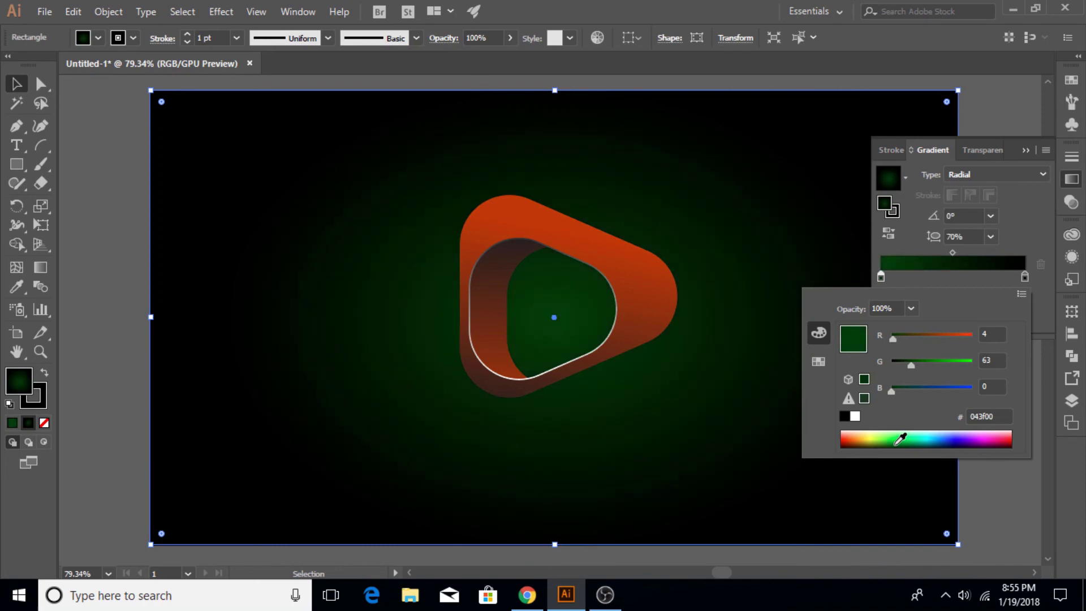
left_click_drag(895, 444, 933, 439)
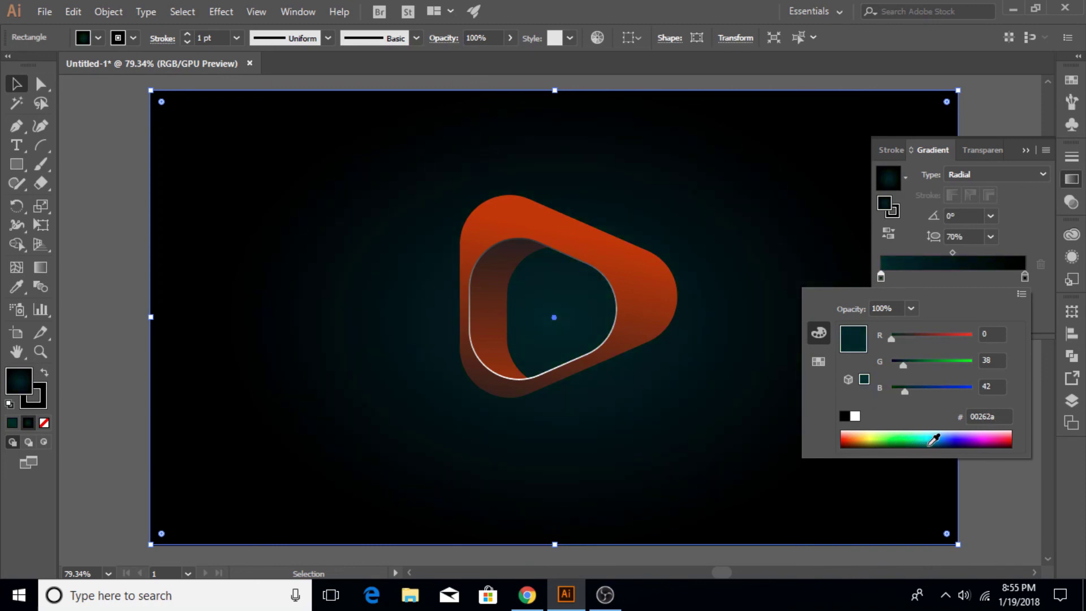
left_click(1021, 151)
left_click(993, 195)
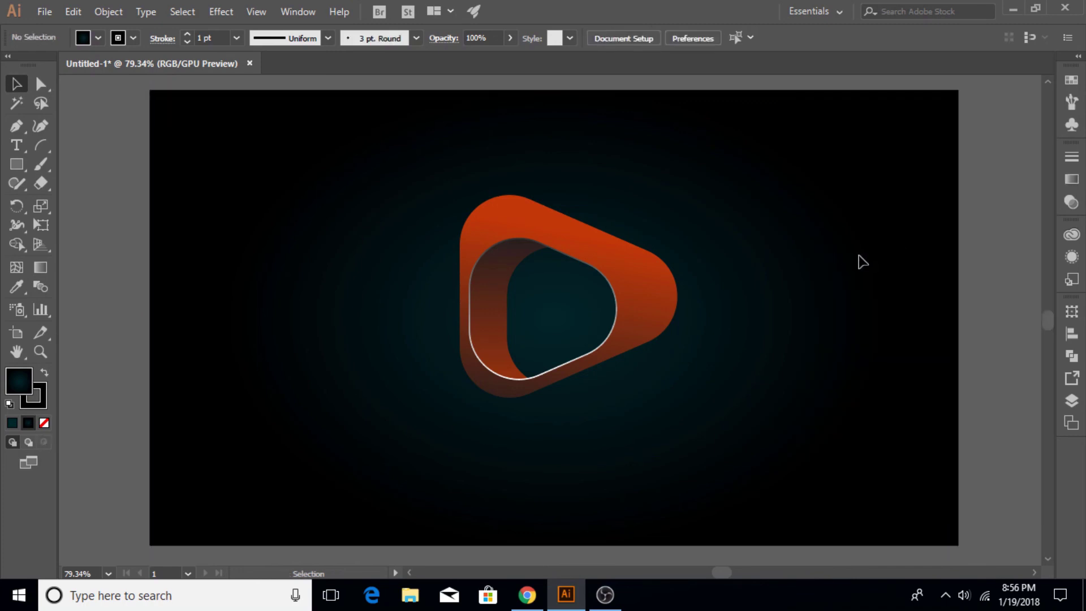
Step: Type 'Logo Name' at 130 pt and centre it below the logo
left_click(22, 147)
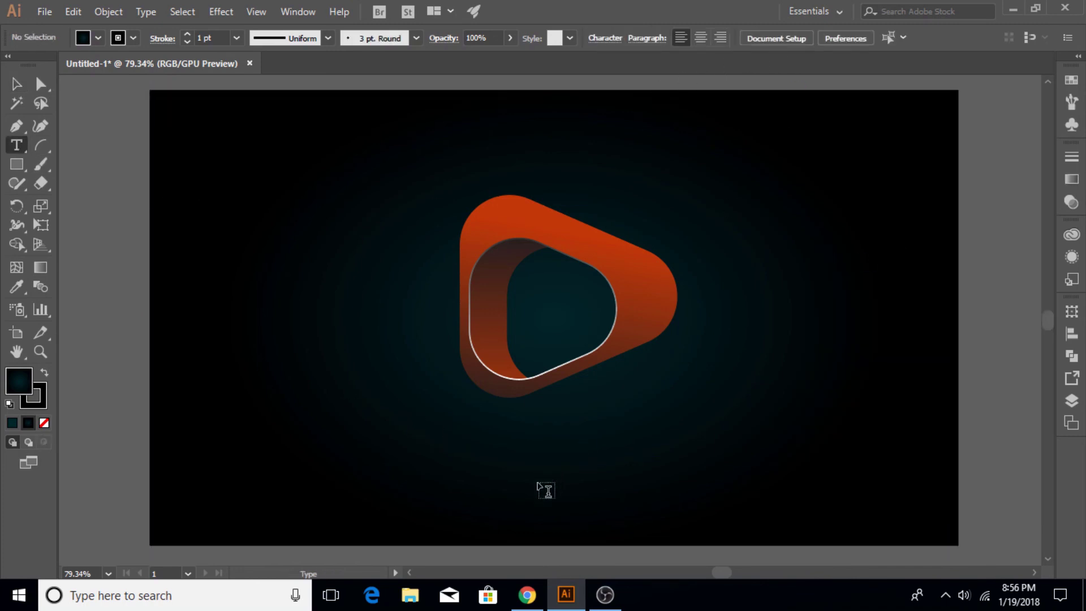
left_click(521, 473)
left_click(763, 38)
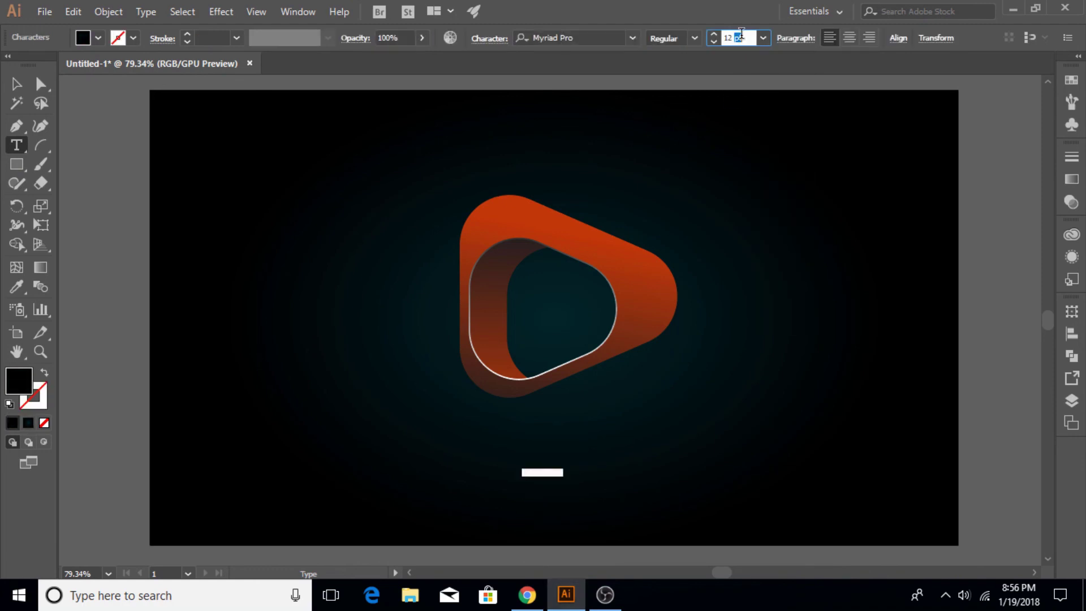
type("130")
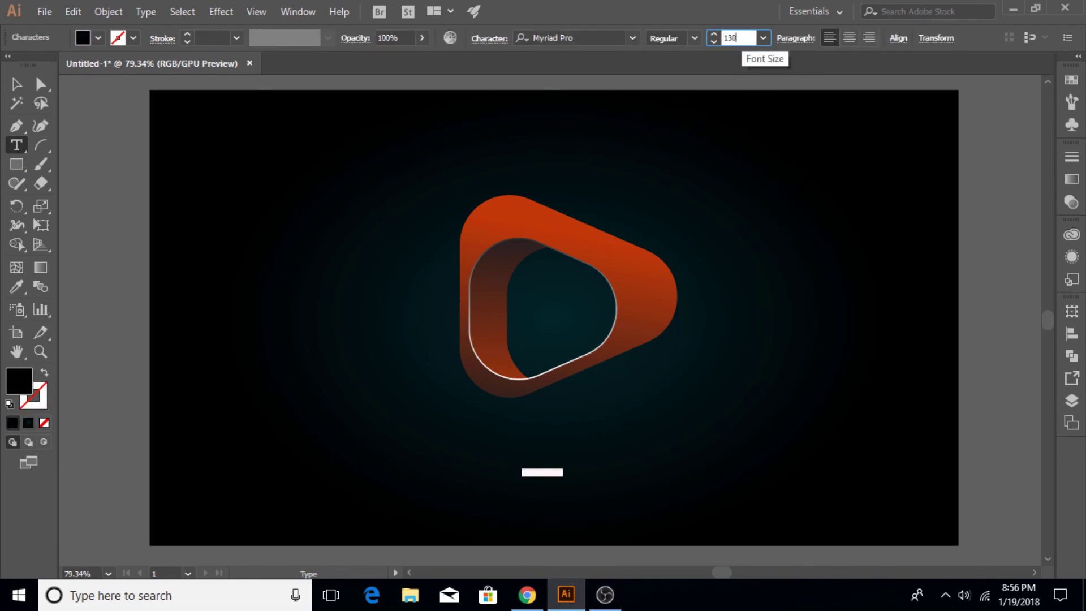
key("Return")
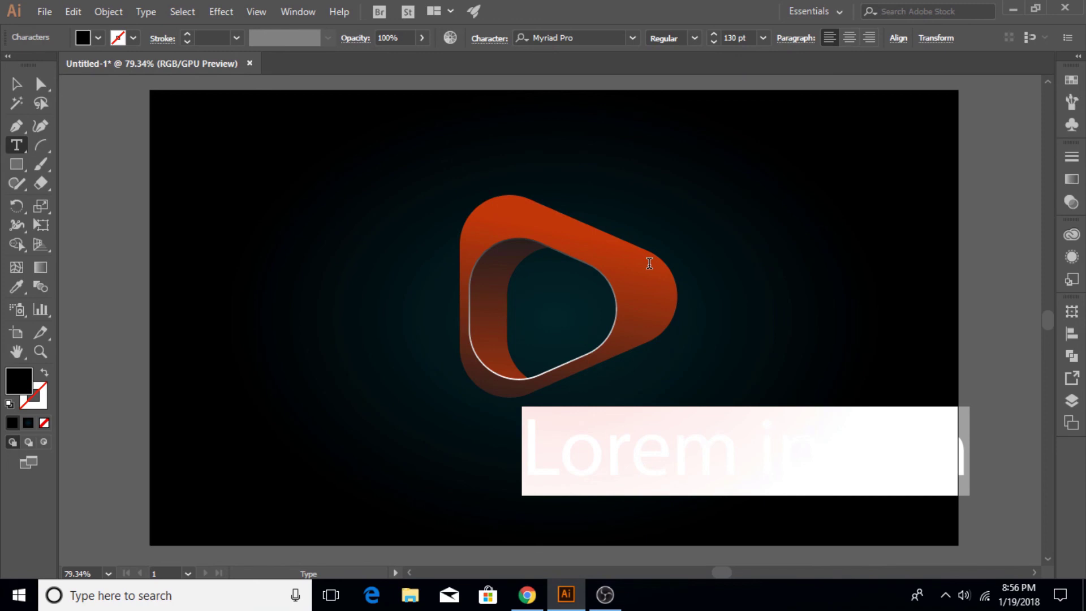
type("Lo")
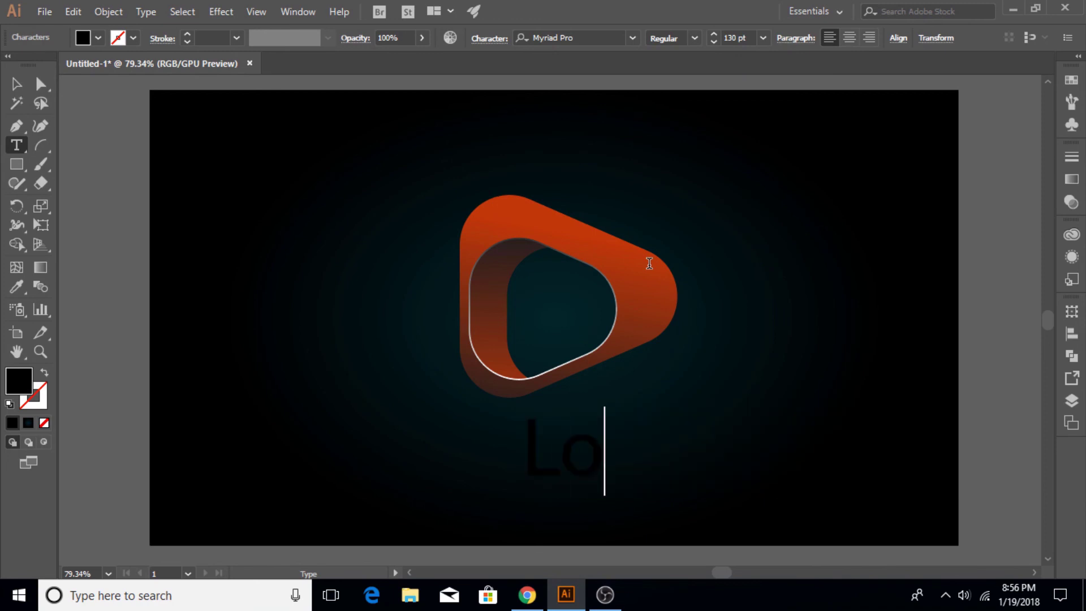
type("go Name")
left_click(16, 83)
left_click_drag(632, 450, 477, 450)
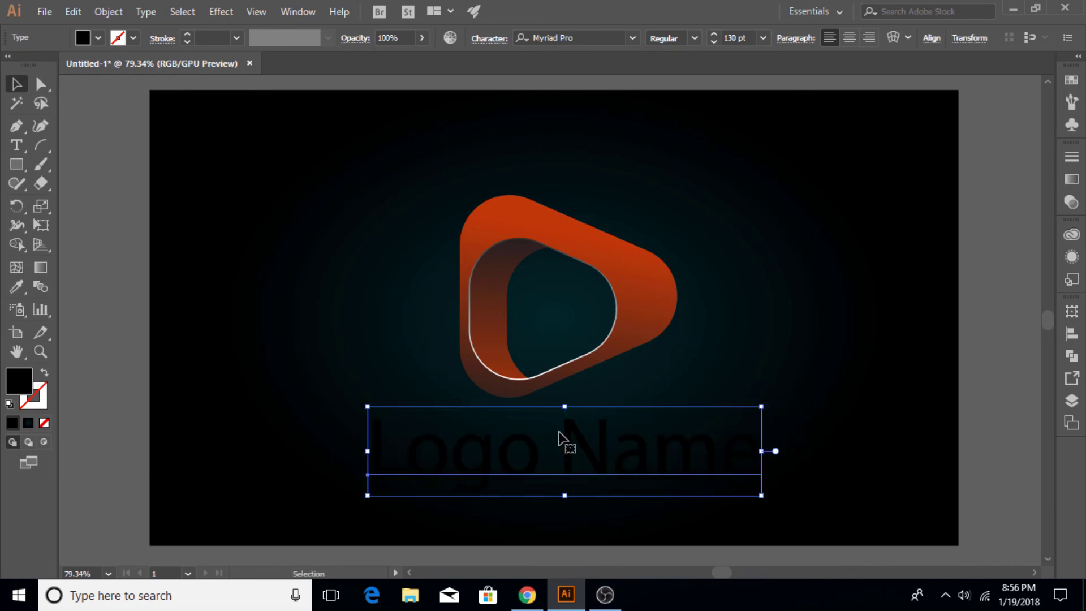
Step: Fill the 'Logo Name' text with progressively lighter grey until light grey, then deselect it
double_click(25, 386)
mouse_move(692, 281)
left_mouse_down()
mouse_move(643, 221)
mouse_move(650, 260)
left_mouse_up()
left_click(1012, 134)
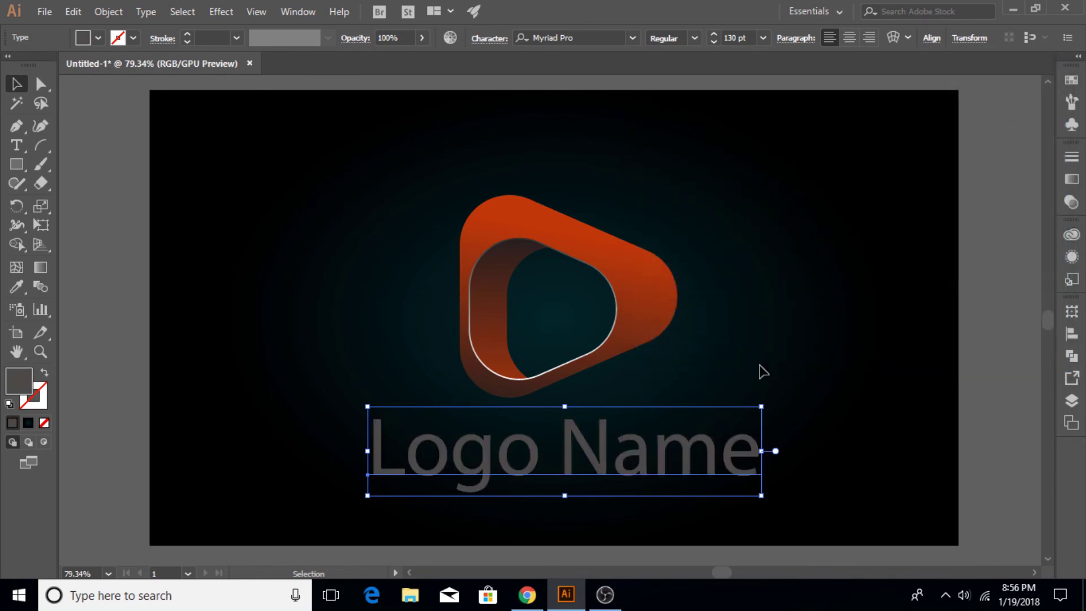
double_click(25, 386)
left_click(650, 243)
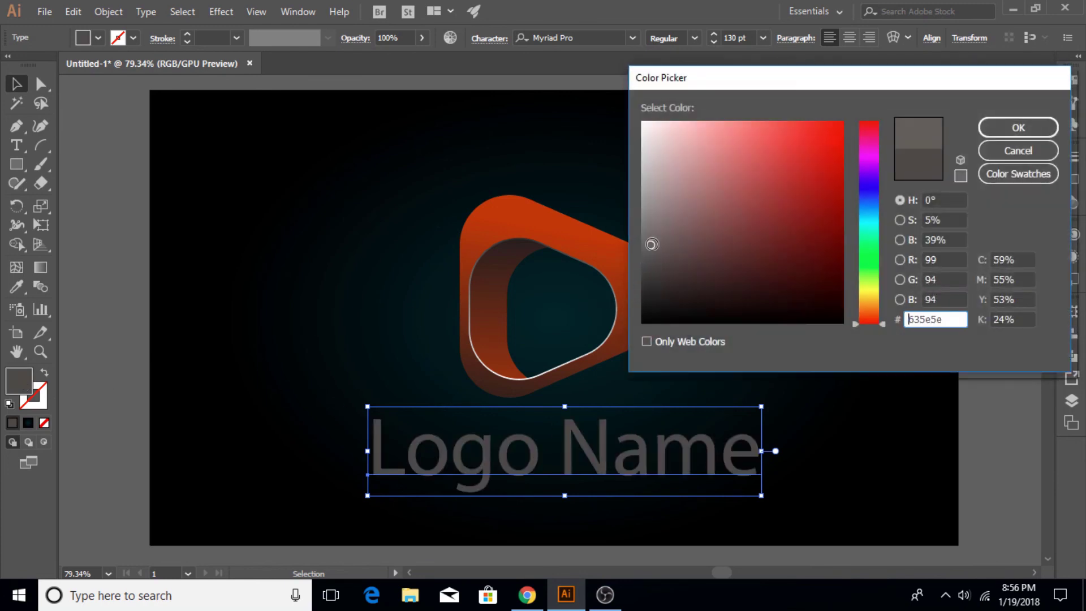
left_click(1001, 128)
double_click(29, 383)
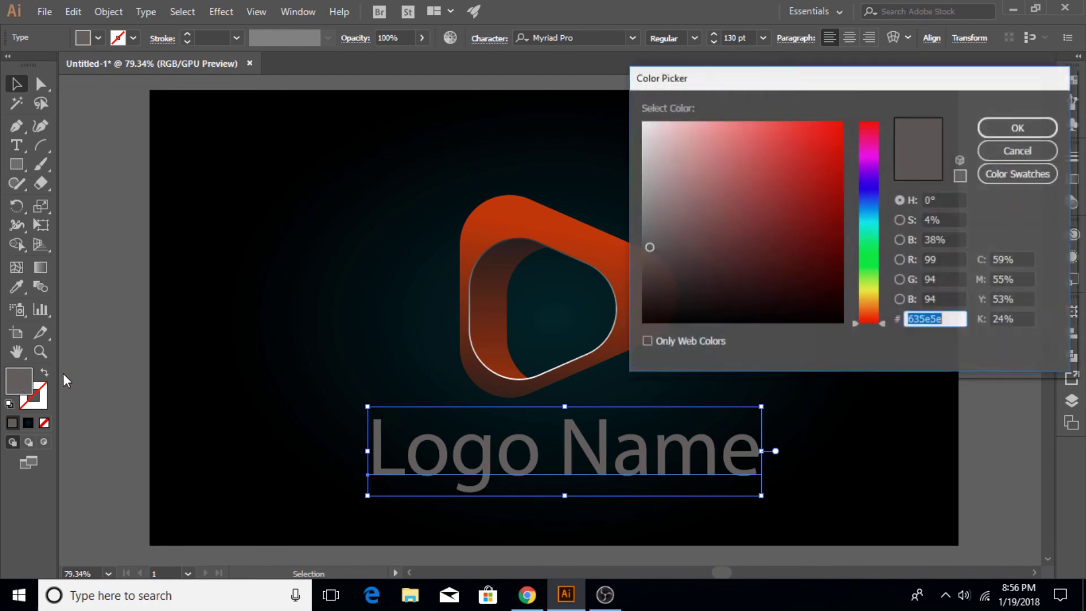
left_click_drag(645, 233, 649, 176)
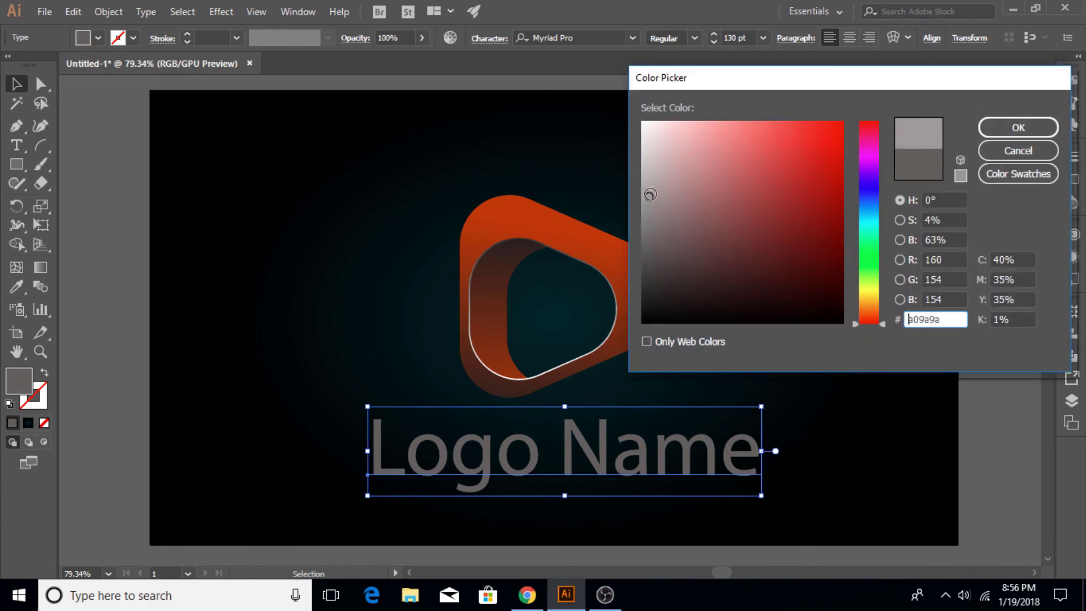
left_click(1001, 132)
left_click(975, 263)
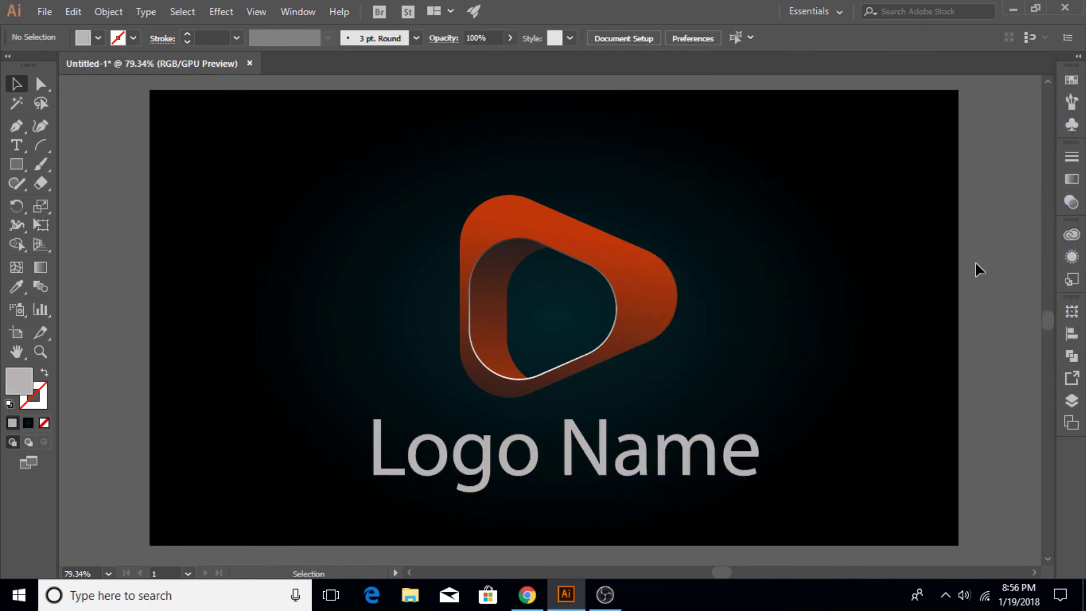